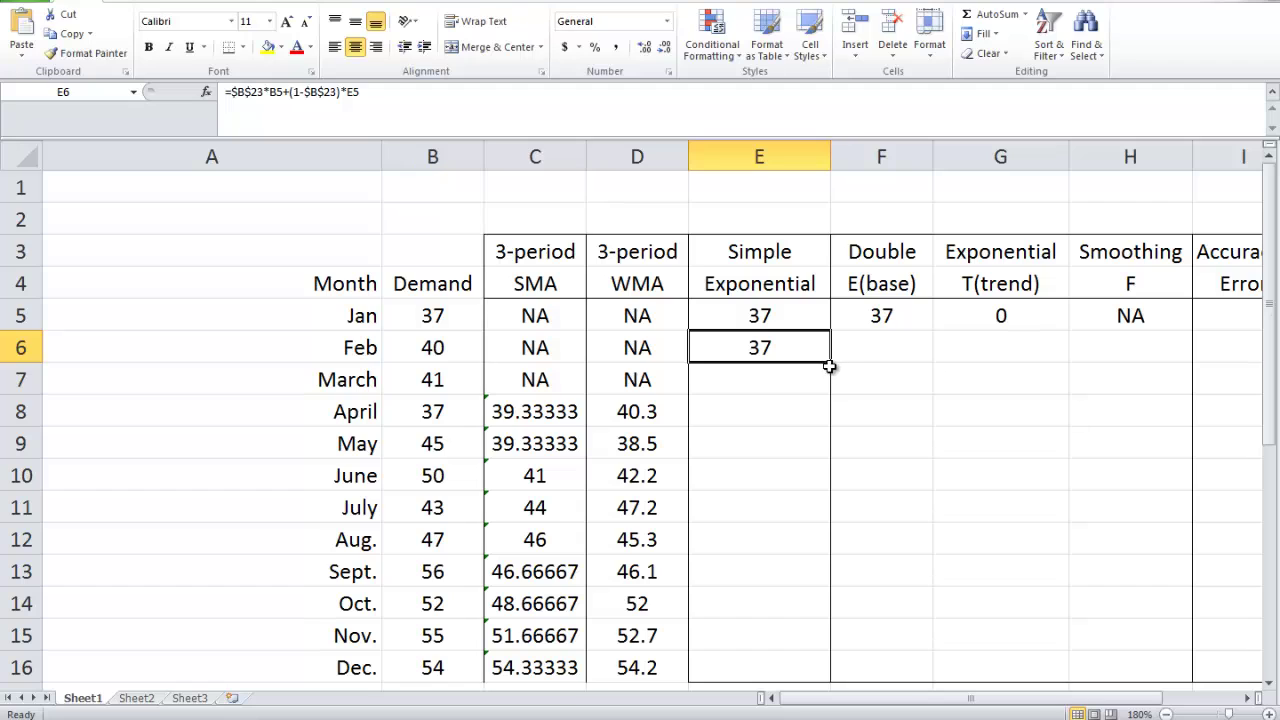
- Fill the simple exponential smoothing formula from E6 down through December in E16
left_click_drag(831, 362, 823, 677)
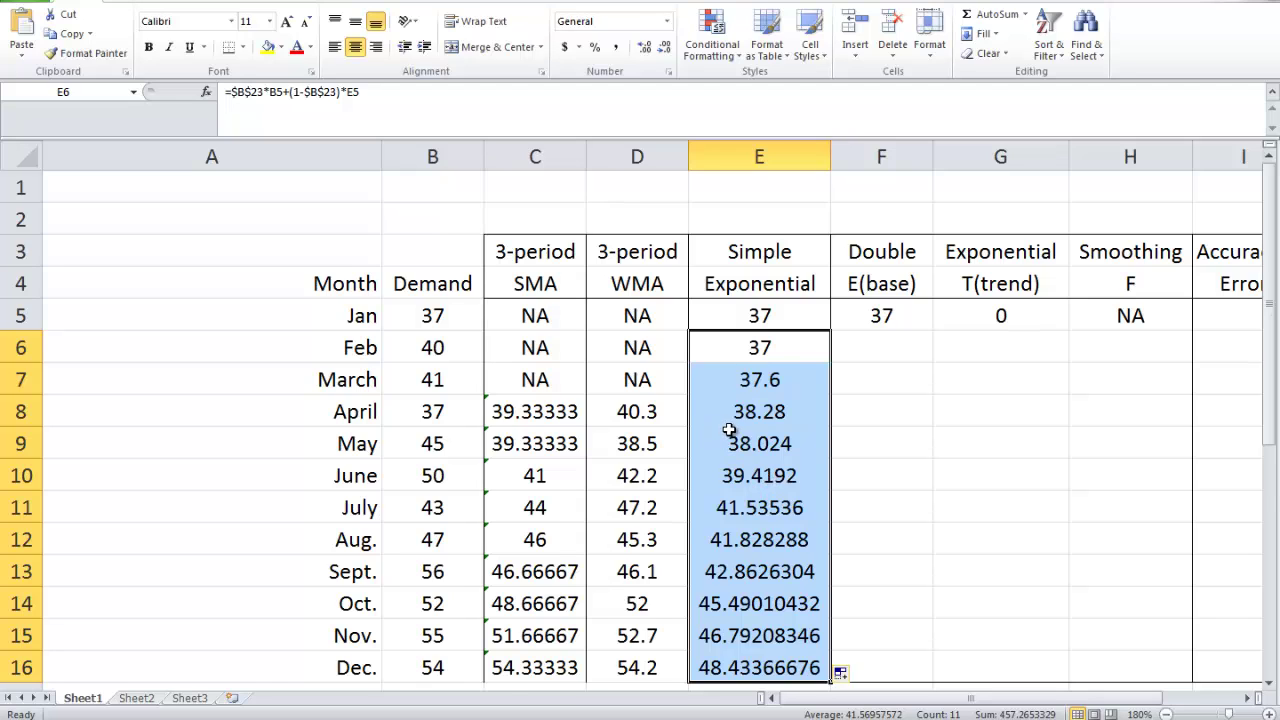
scroll(730, 430, "down", 1)
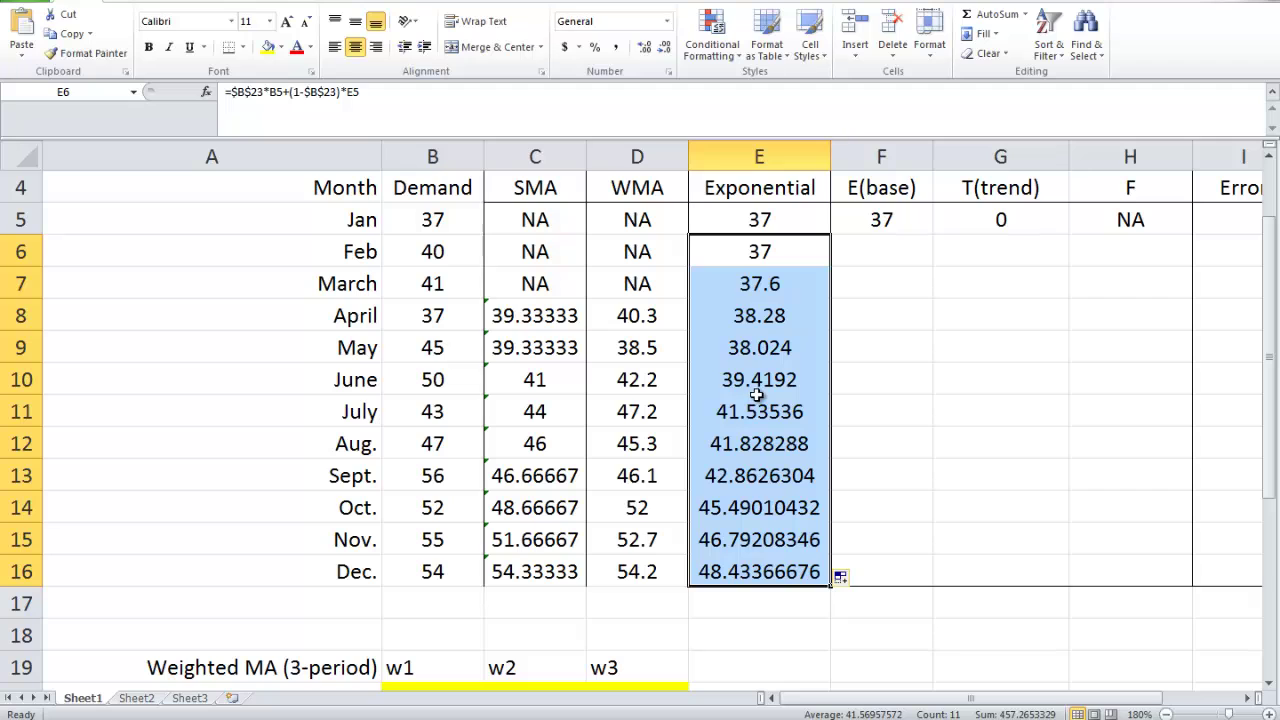
scroll(752, 440, "up", 1)
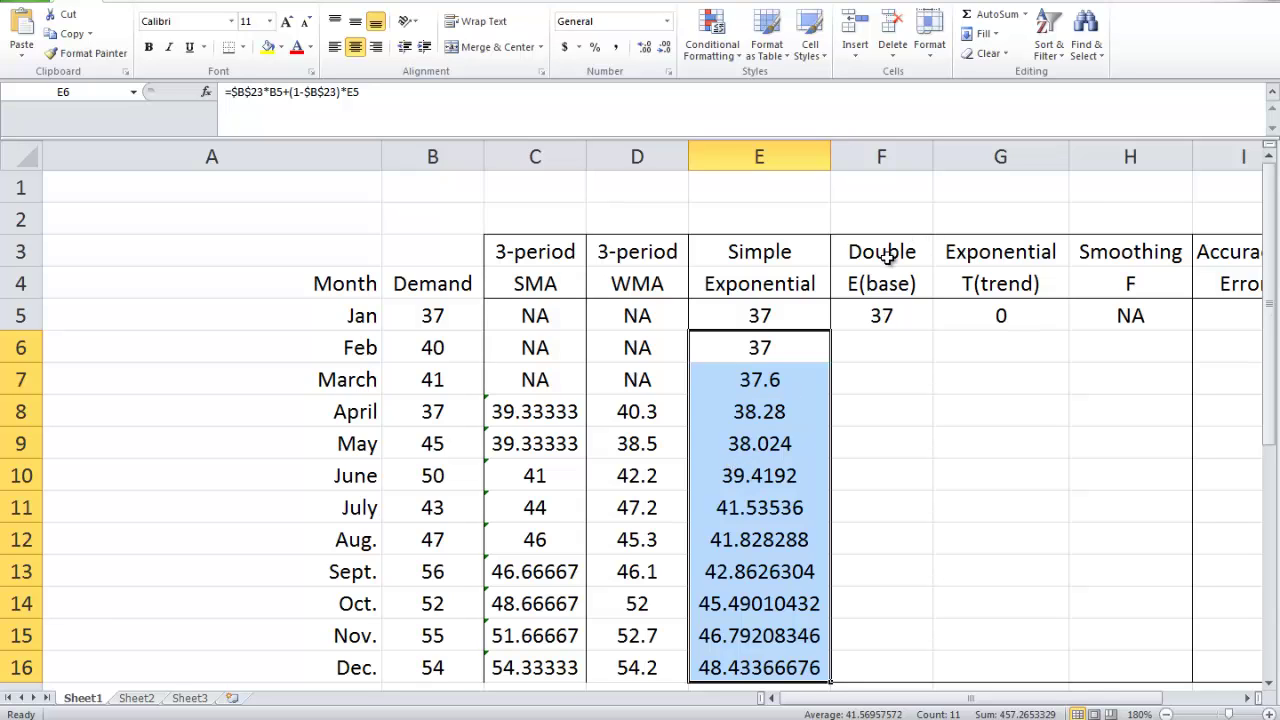
- Examine the double exponential smoothing column headings for base, trend and forecast in F3:H4
left_click(1000, 258)
left_click(1132, 256)
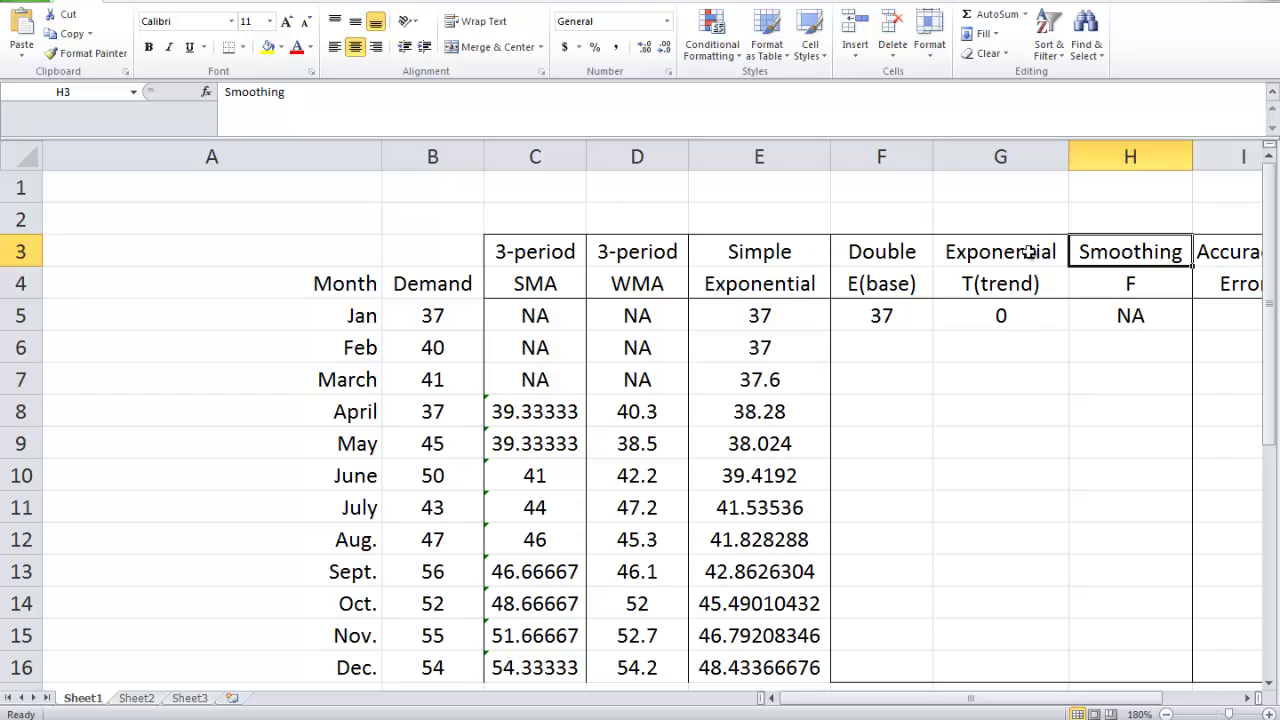
left_click(880, 252)
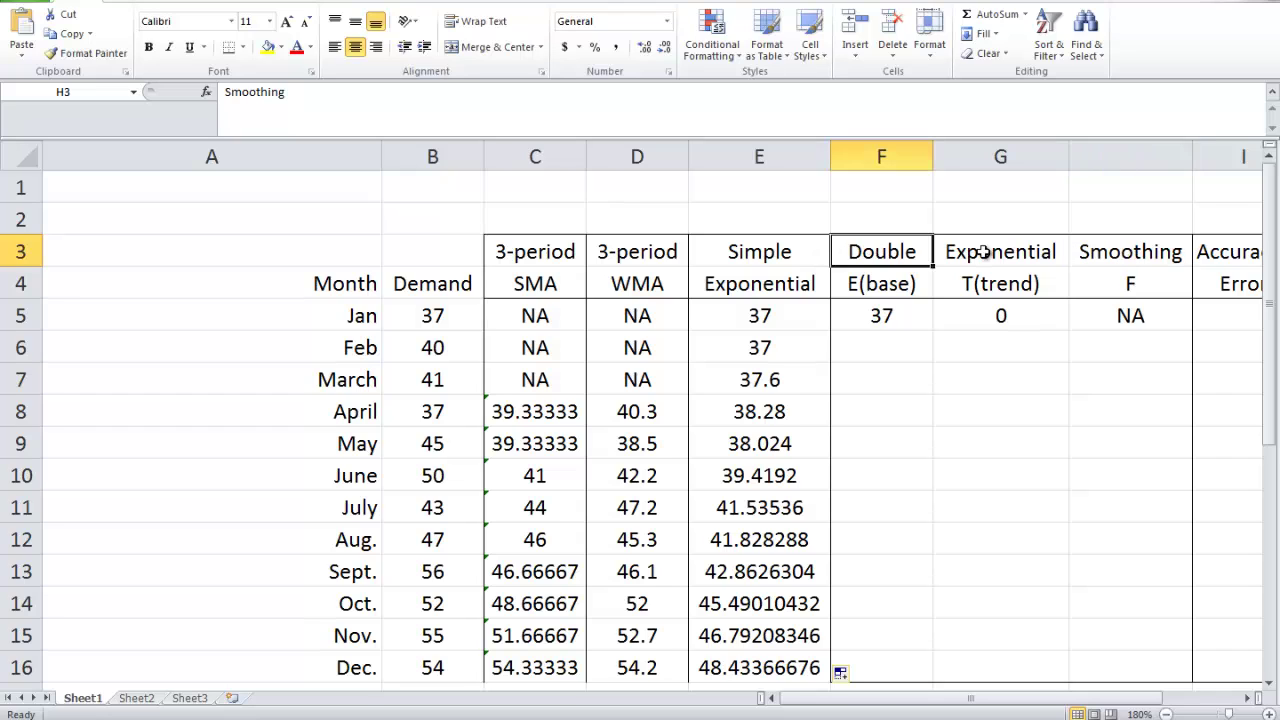
left_click(1017, 252)
left_click(1124, 254)
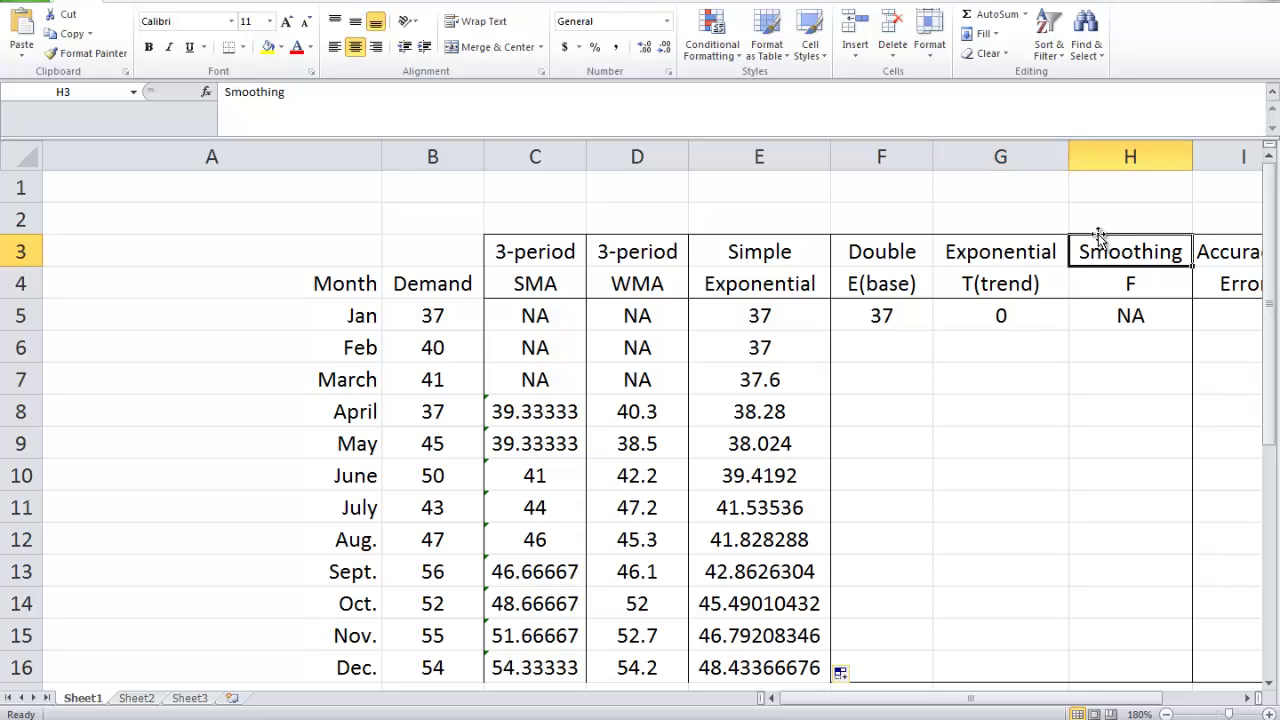
left_click(886, 286)
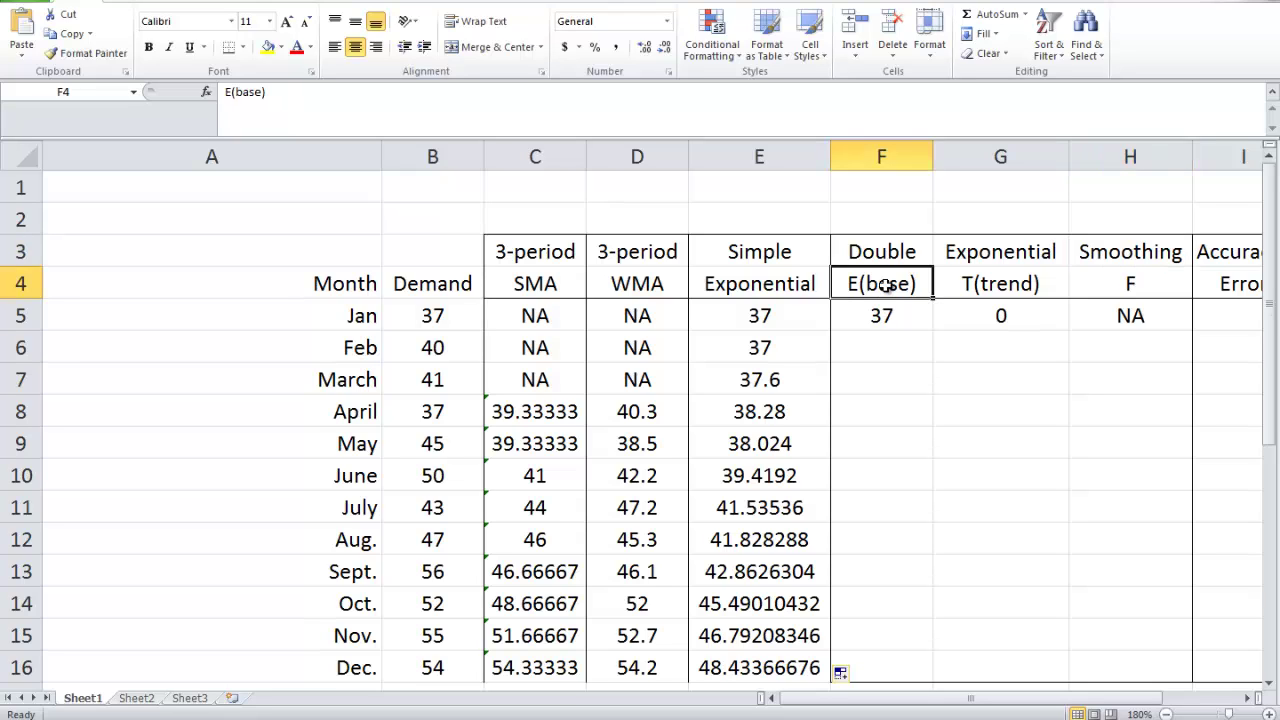
left_click(975, 285)
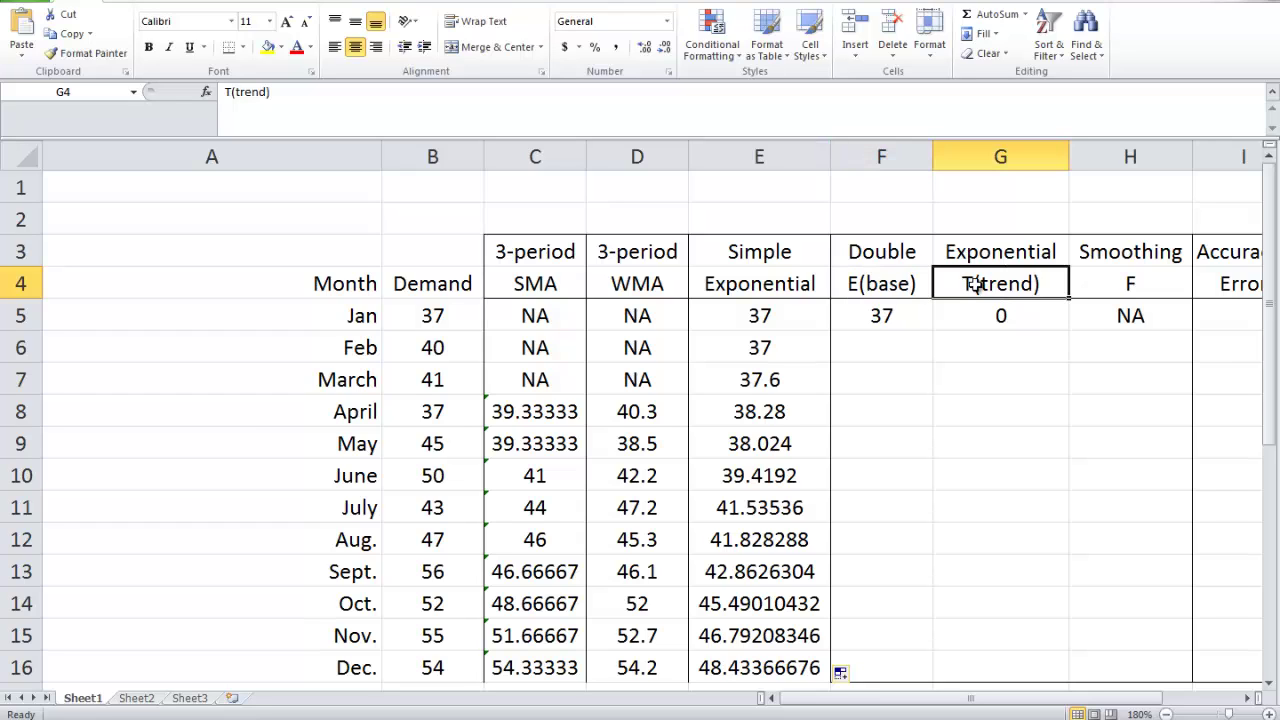
left_click(893, 289)
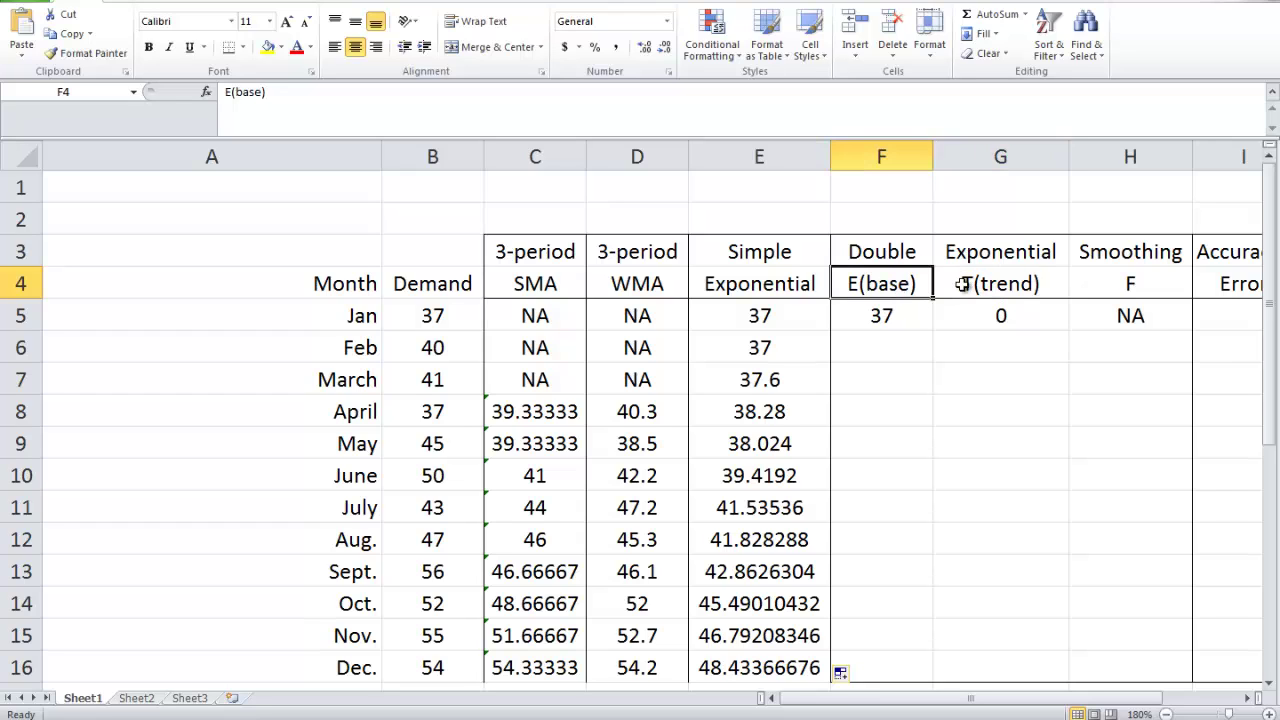
left_click(963, 285)
left_click(1142, 285)
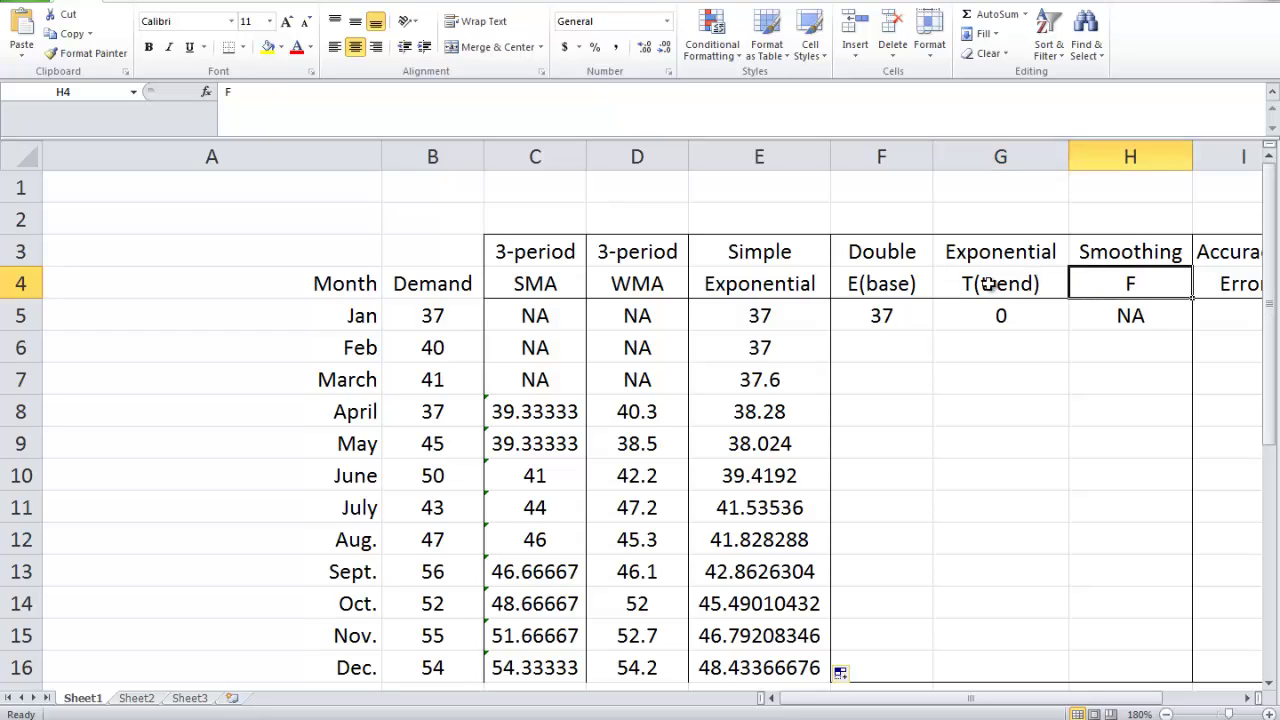
left_click(863, 286)
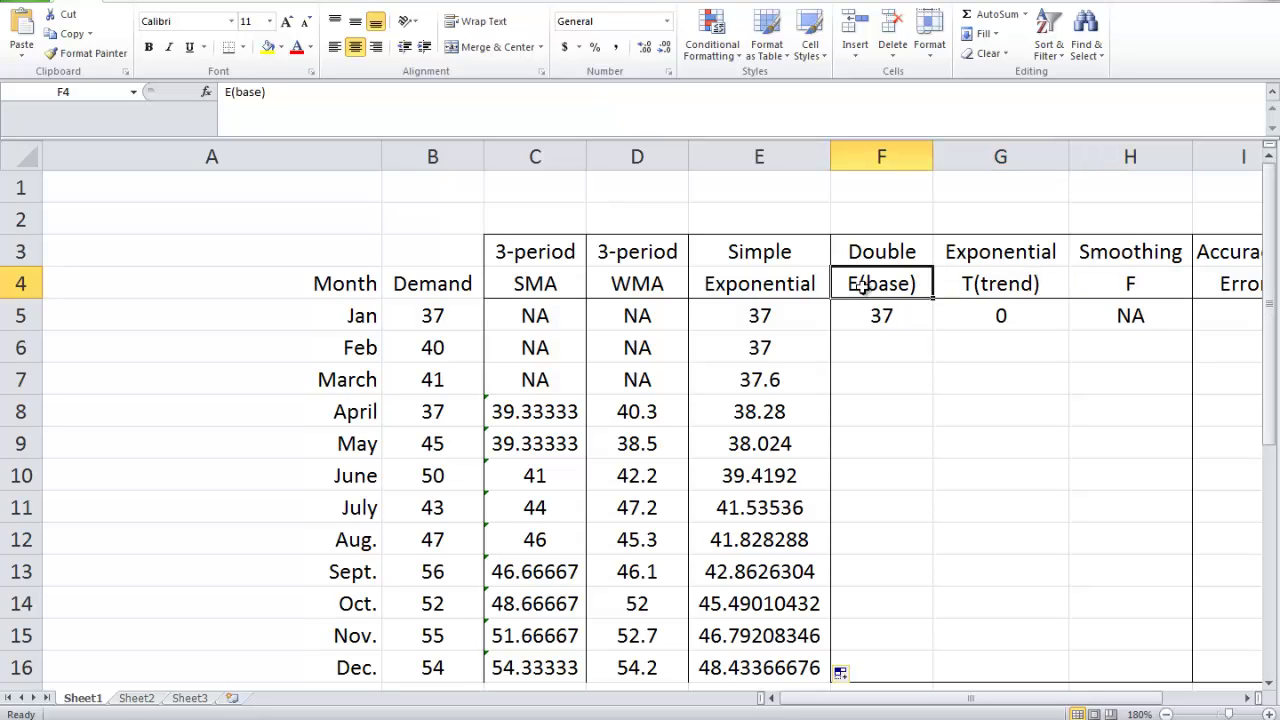
left_click(1088, 281)
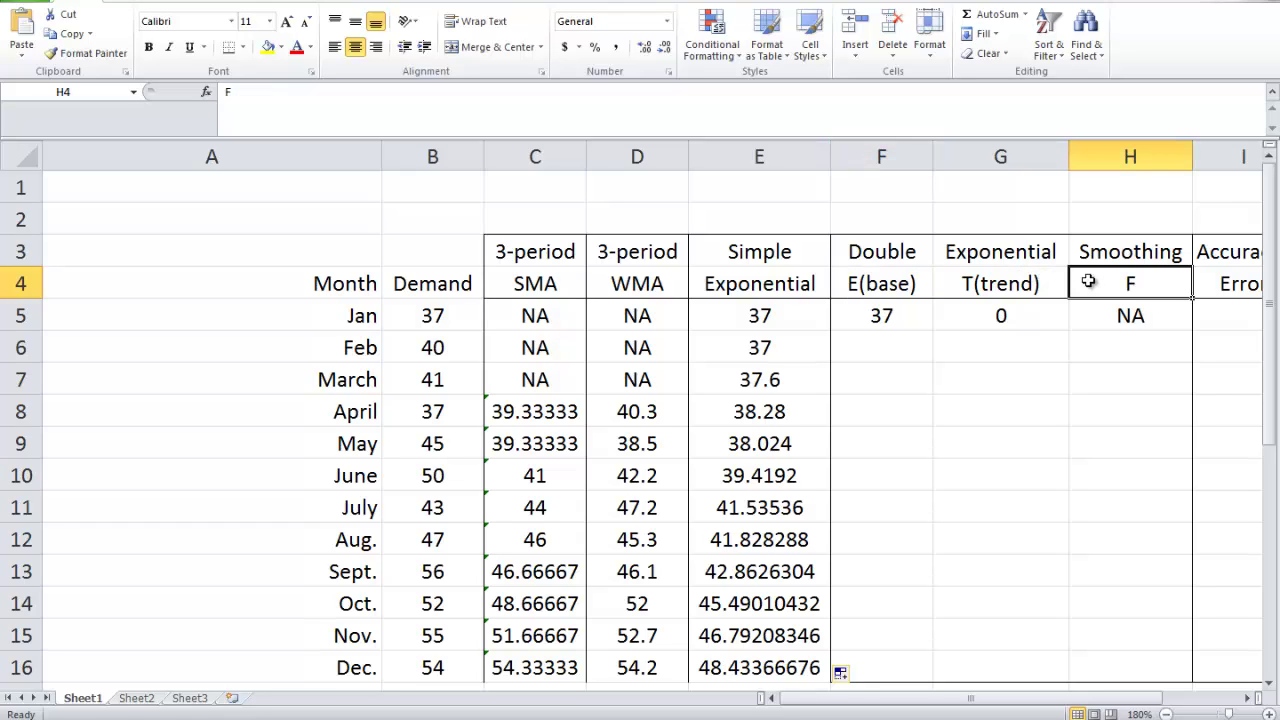
left_click(909, 289)
left_click(969, 286)
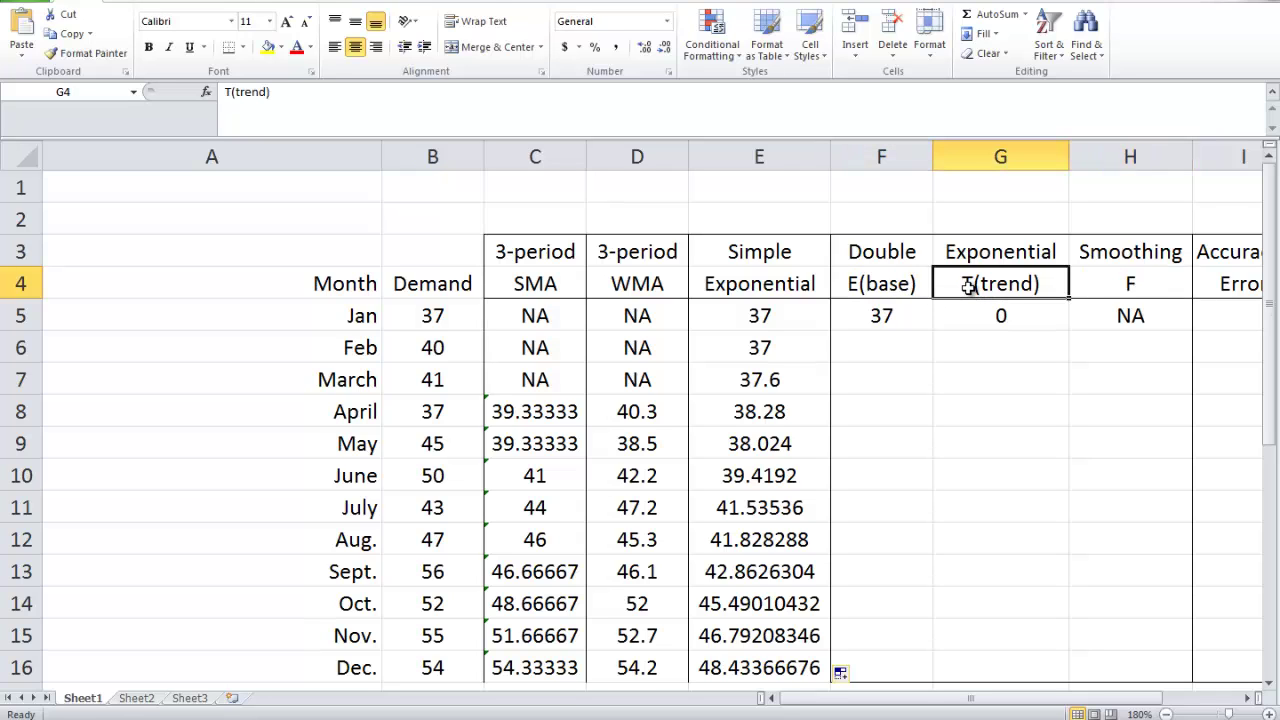
- Examine the double exponential smoothing equations for base, trend and forecast in A27:A29
scroll(969, 287, "down", 1)
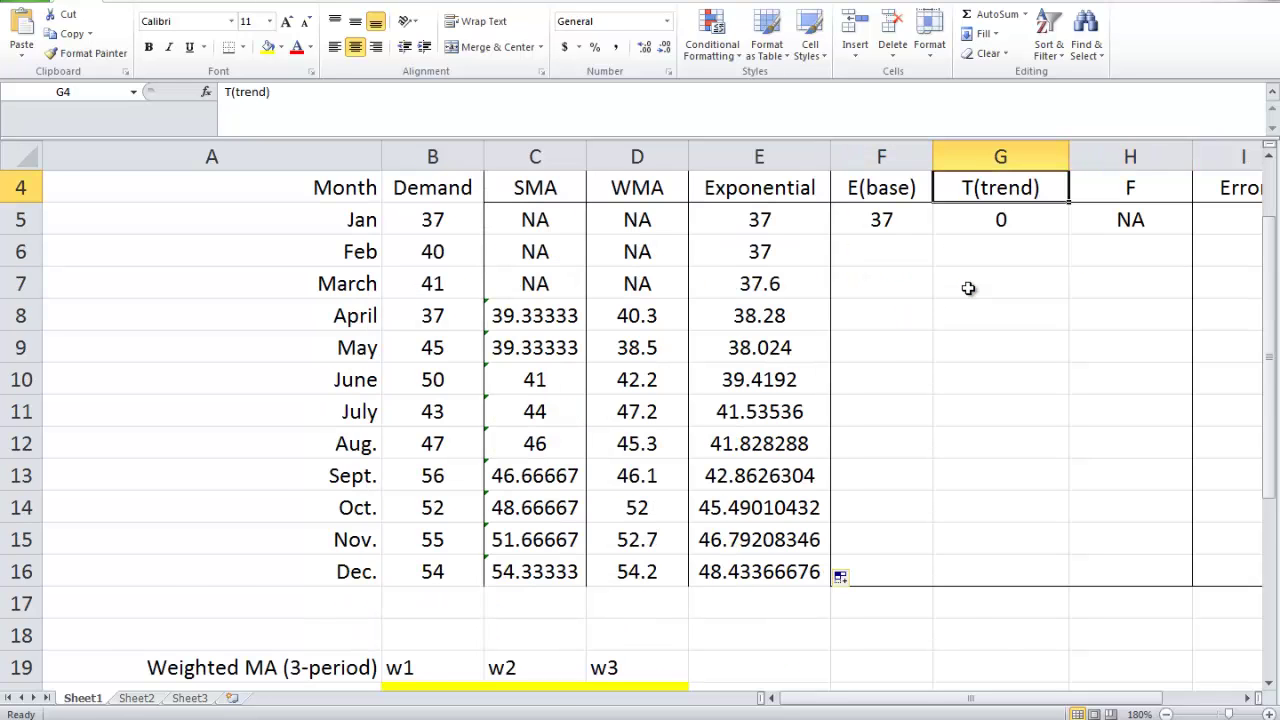
scroll(969, 288, "down", 2)
scroll(969, 290, "down", 2)
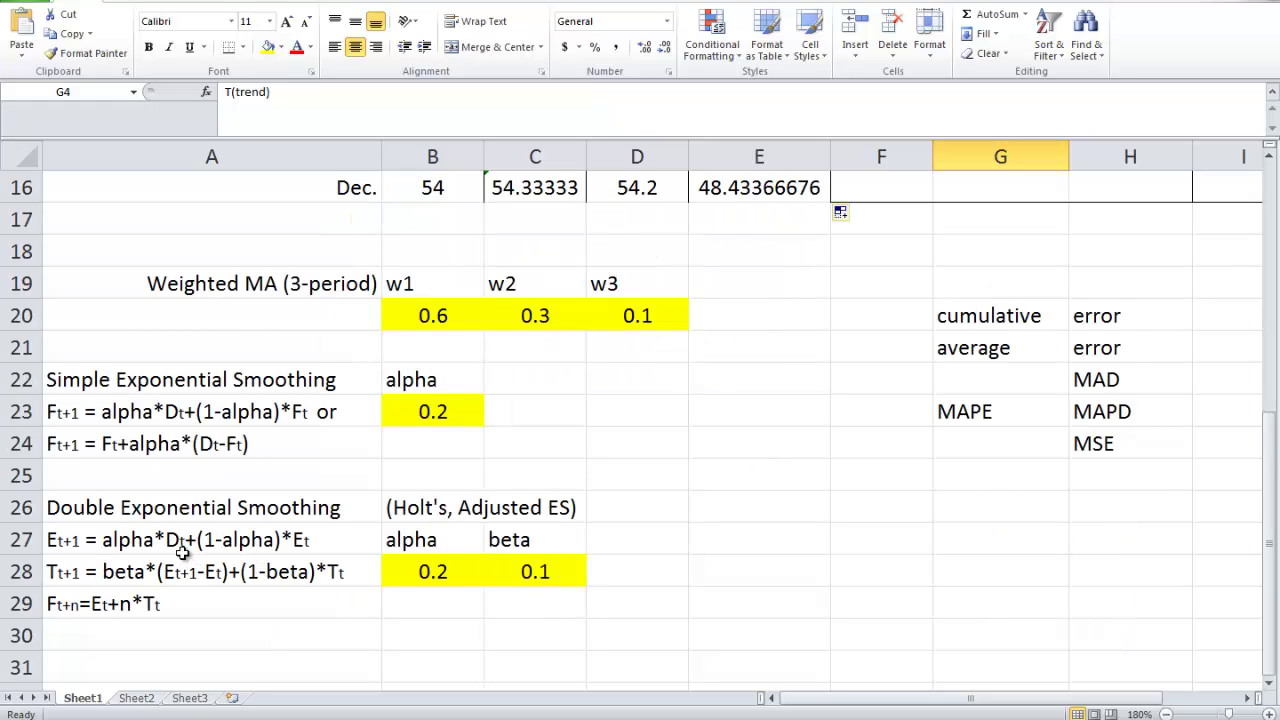
left_click(131, 545)
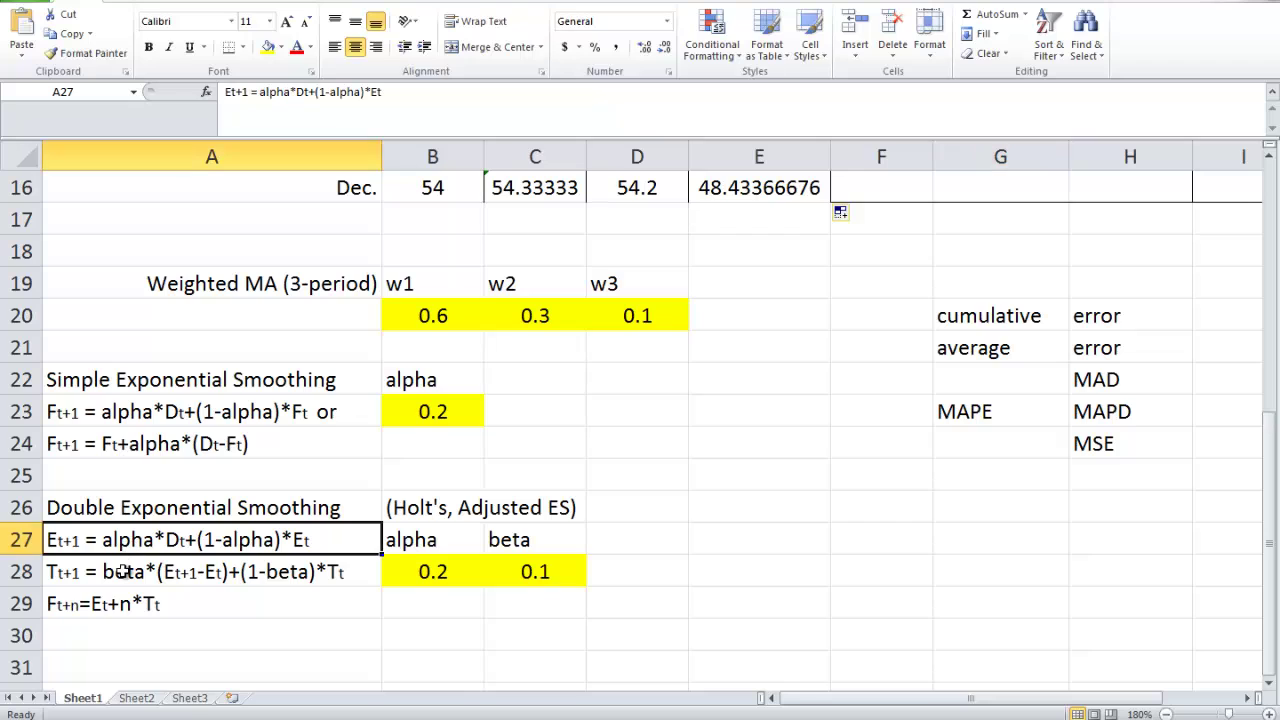
left_click(122, 572)
left_click(116, 606)
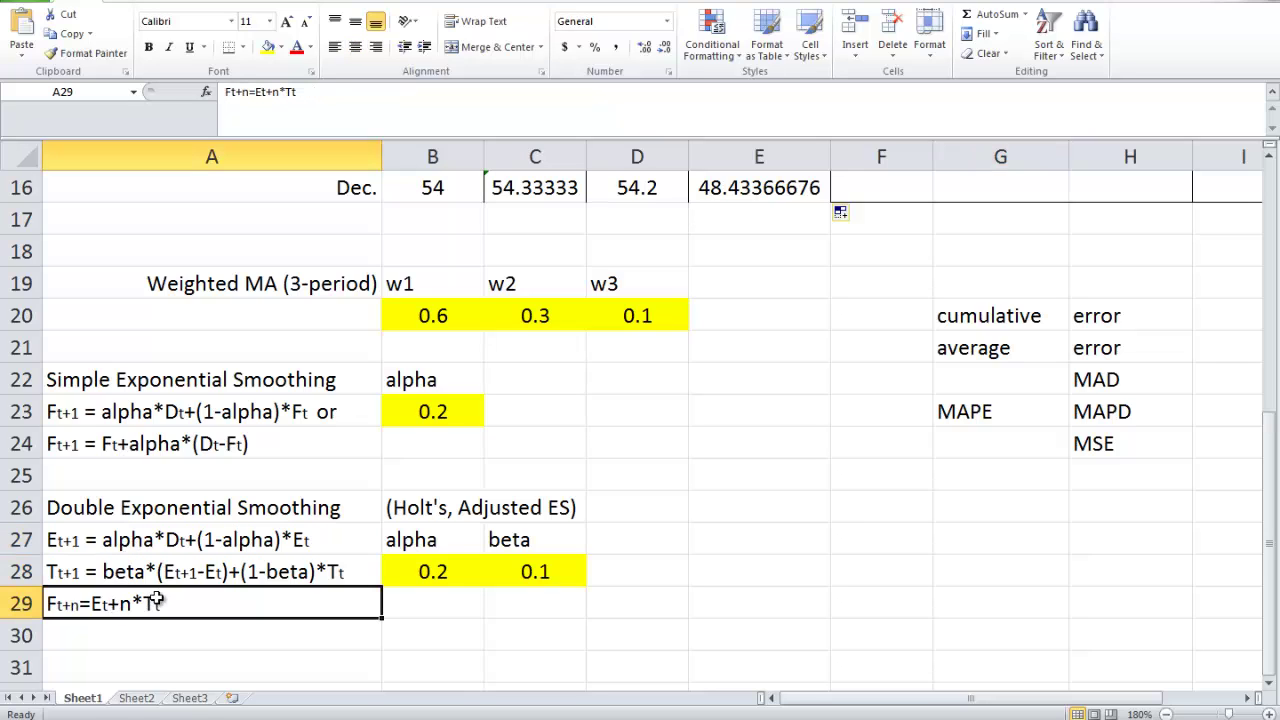
scroll(235, 601, "down", 1)
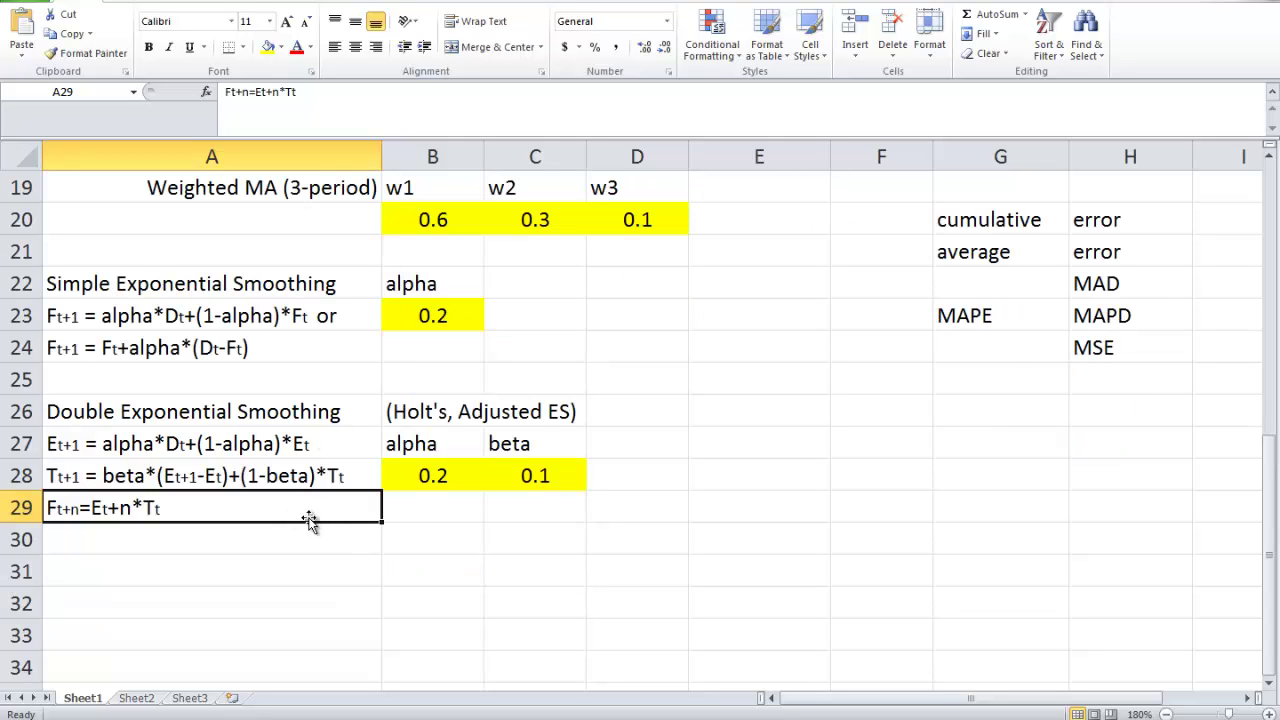
left_click(78, 444)
left_click(78, 476)
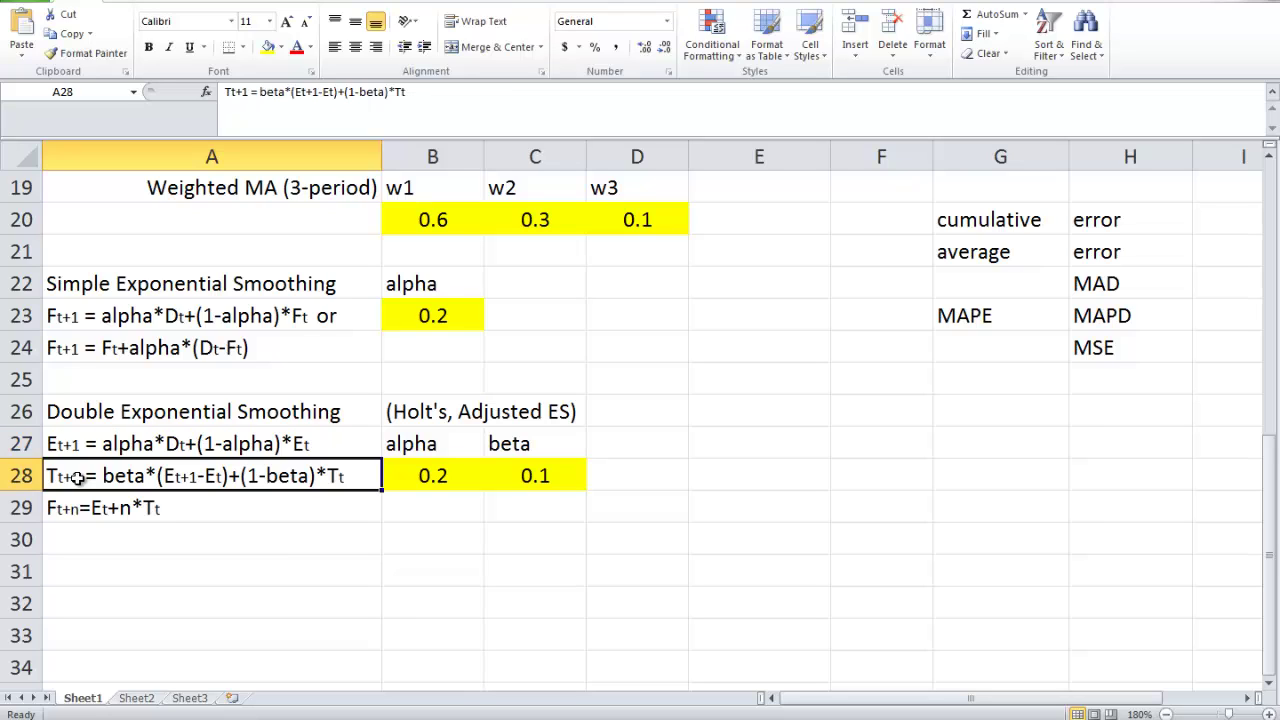
left_click(187, 509)
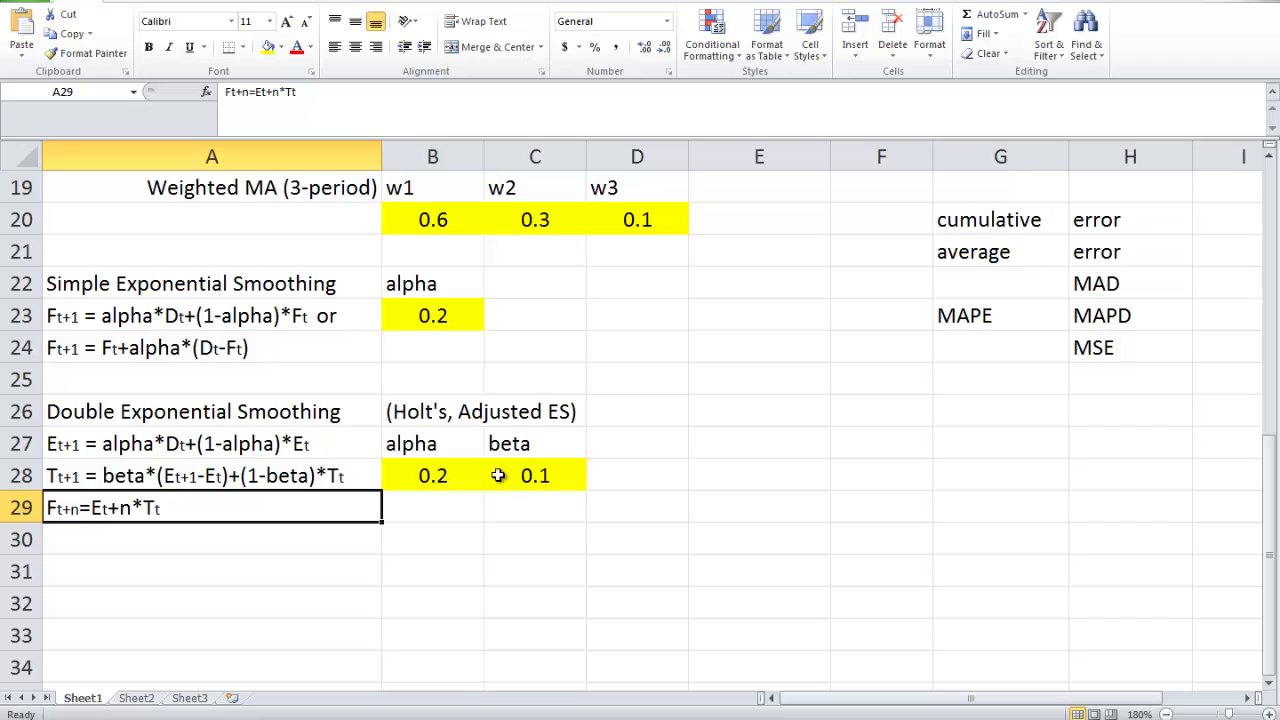
- Review the double smoothing alpha and beta constants and compare January's starting base and trend with the January demand
left_click(535, 476)
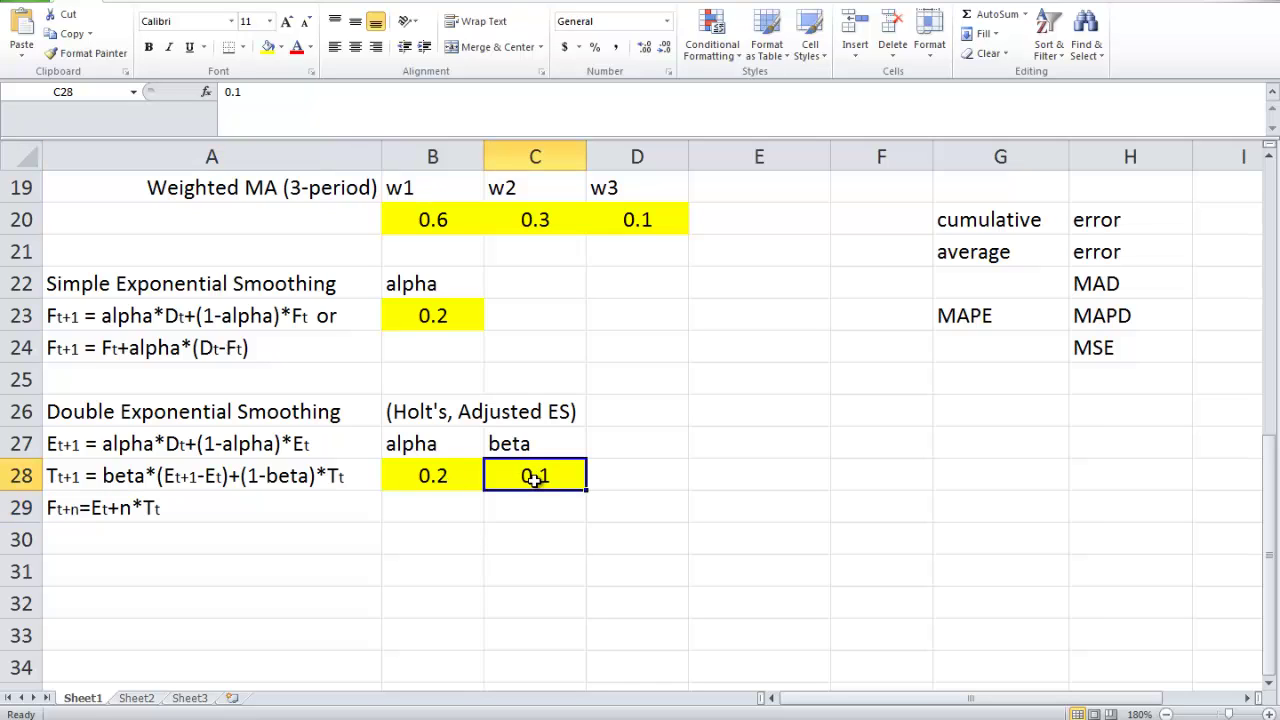
left_click(452, 481)
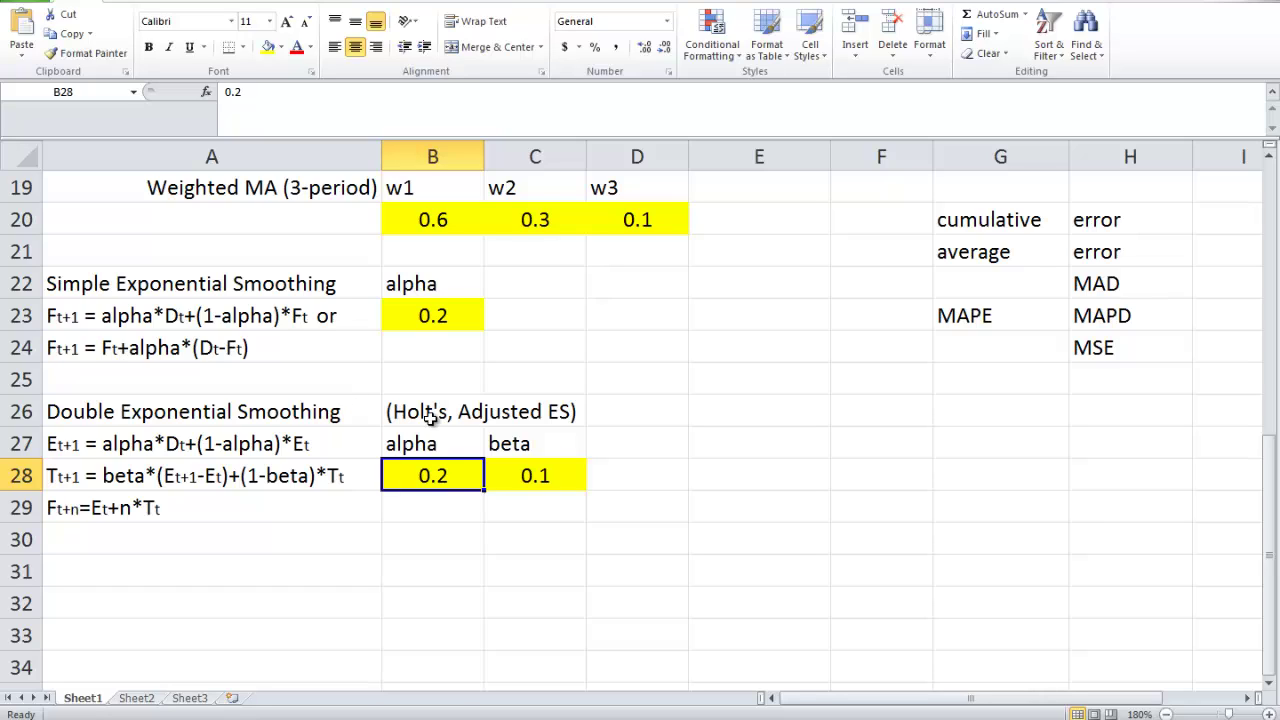
left_click(518, 476)
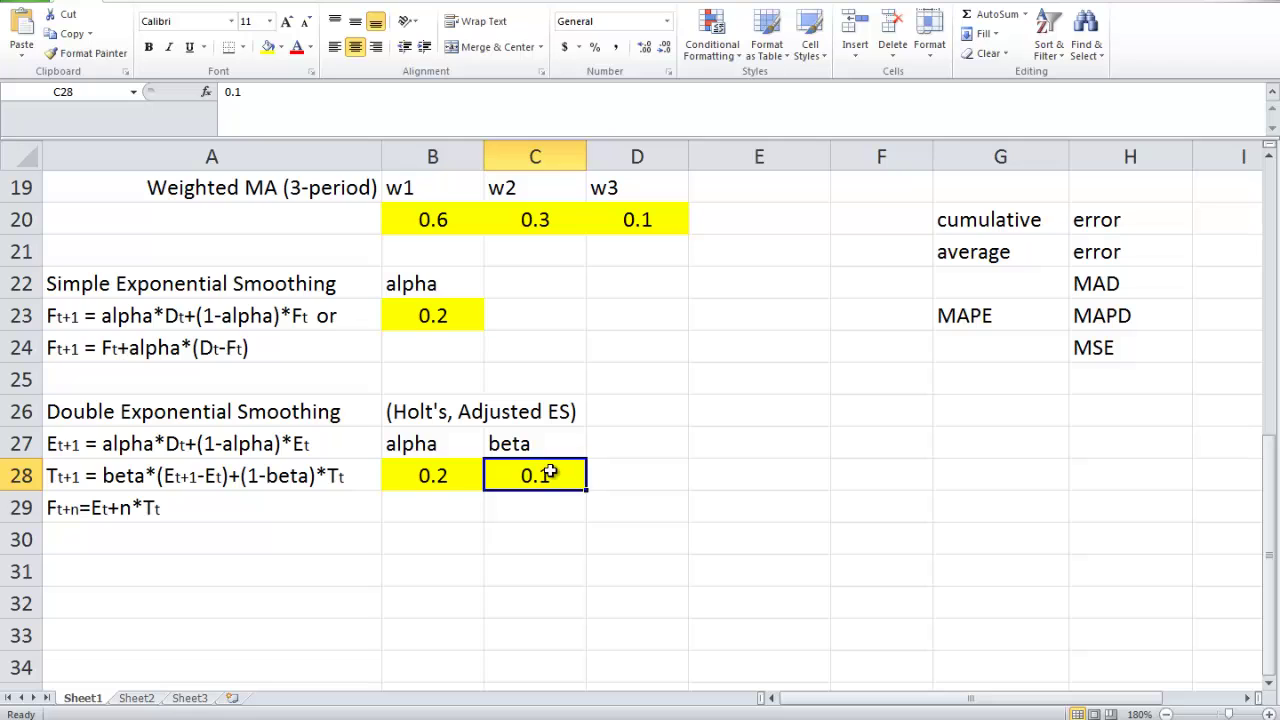
scroll(880, 315, "up", 6)
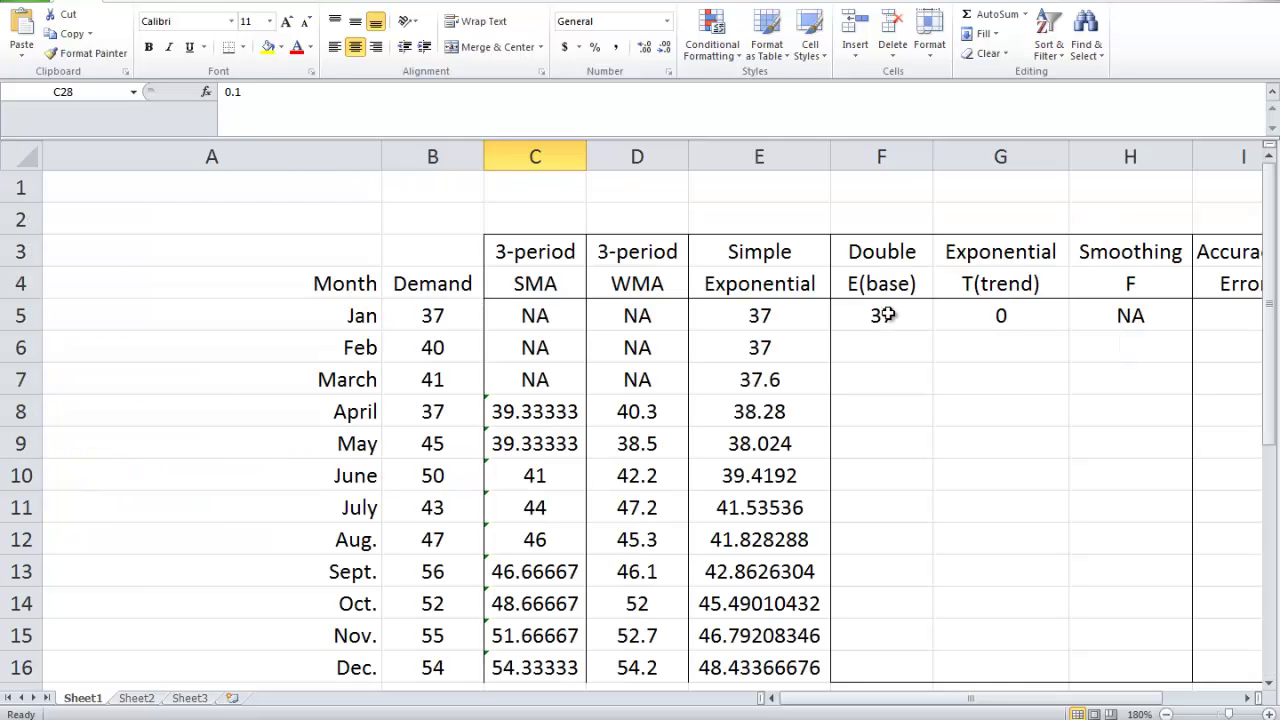
left_click(886, 314)
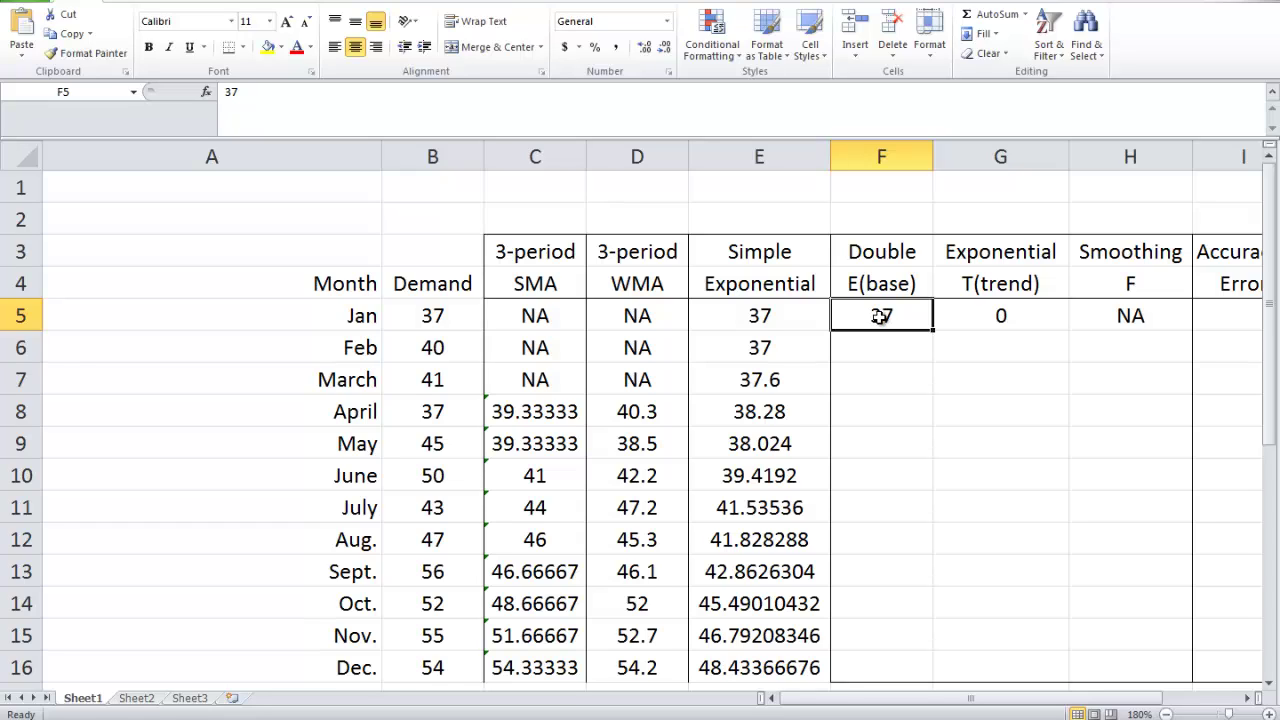
left_click(440, 316)
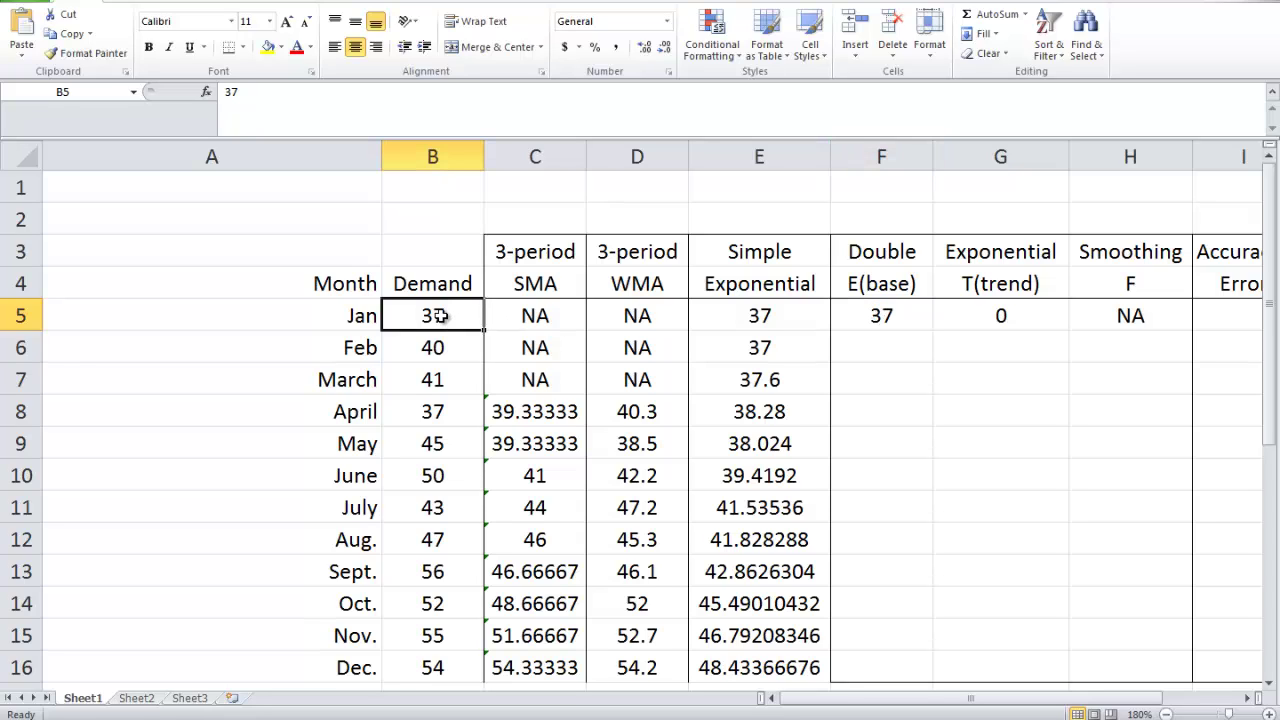
left_click(859, 310)
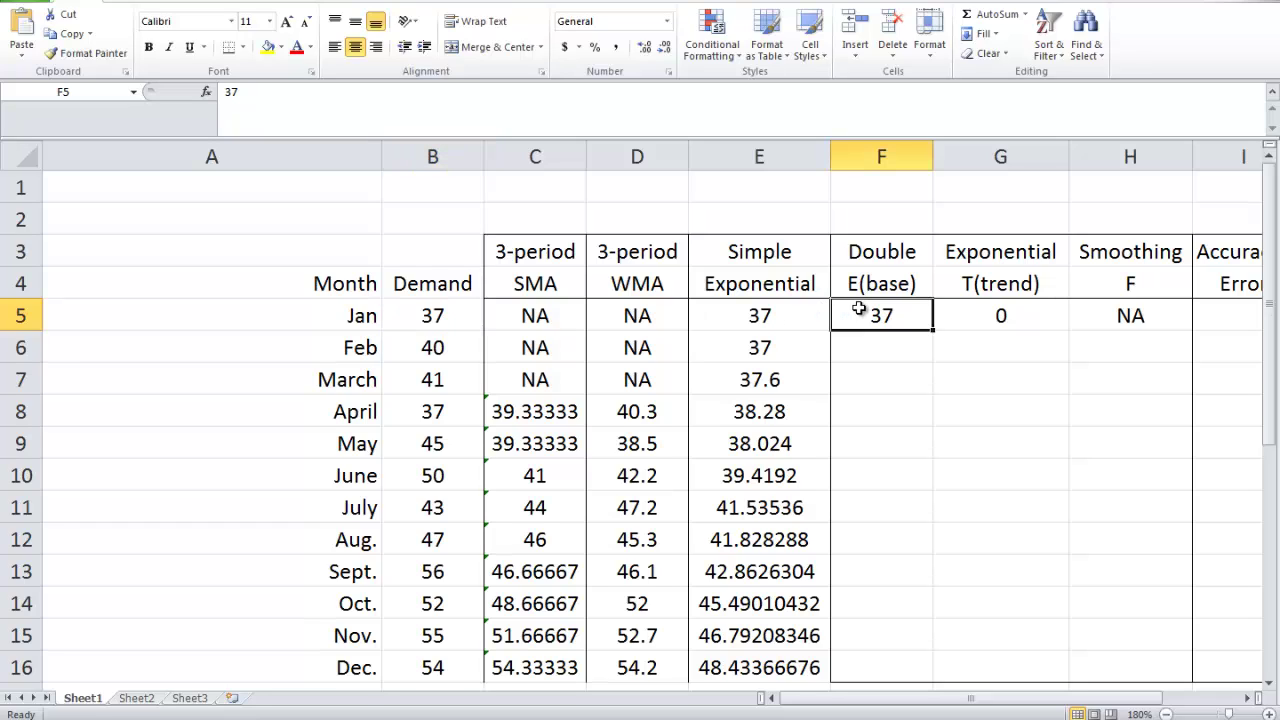
left_click(1024, 318)
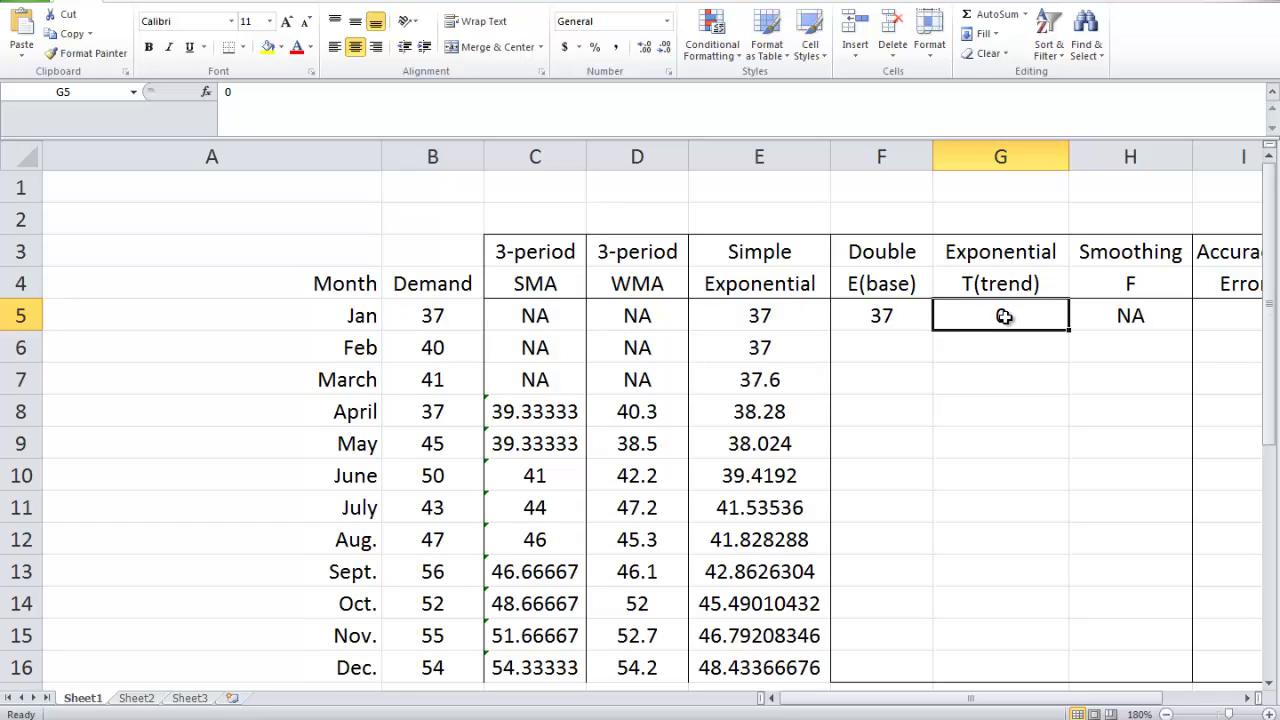
- Start February's base formula in F6 with the absolute alpha constant times January's demand, =$B$28*B5
left_click(871, 354)
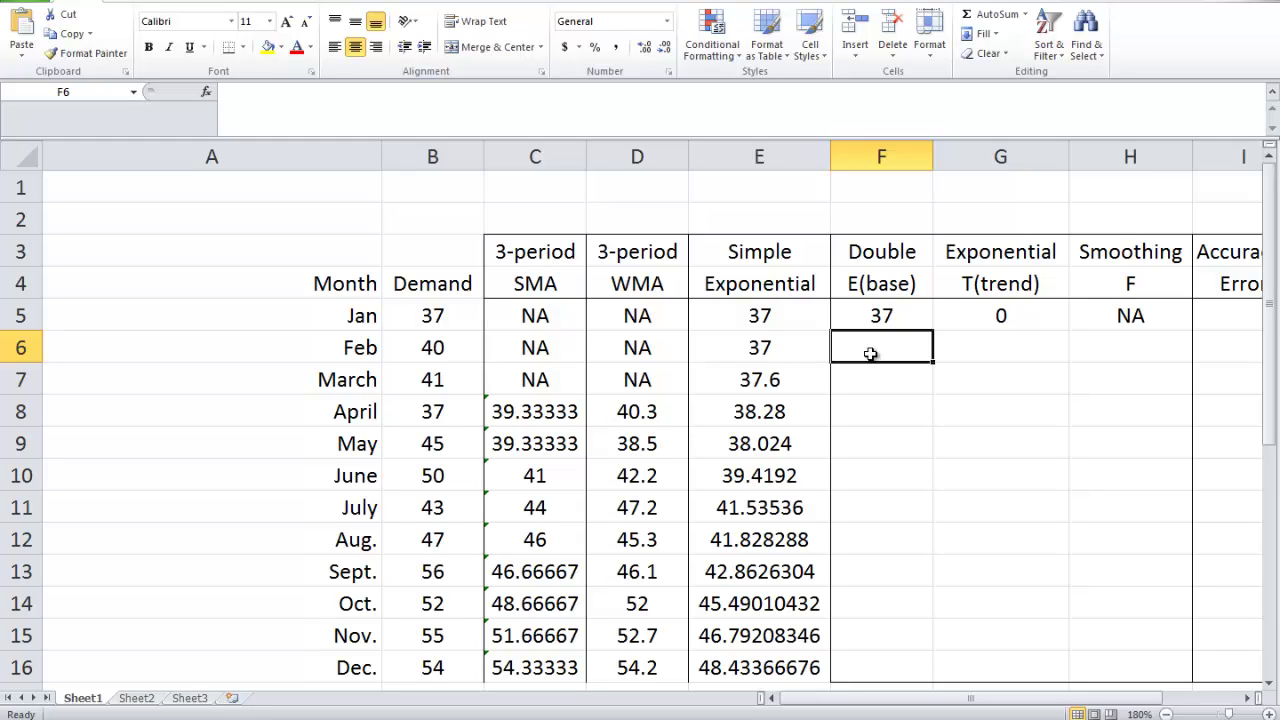
type("=")
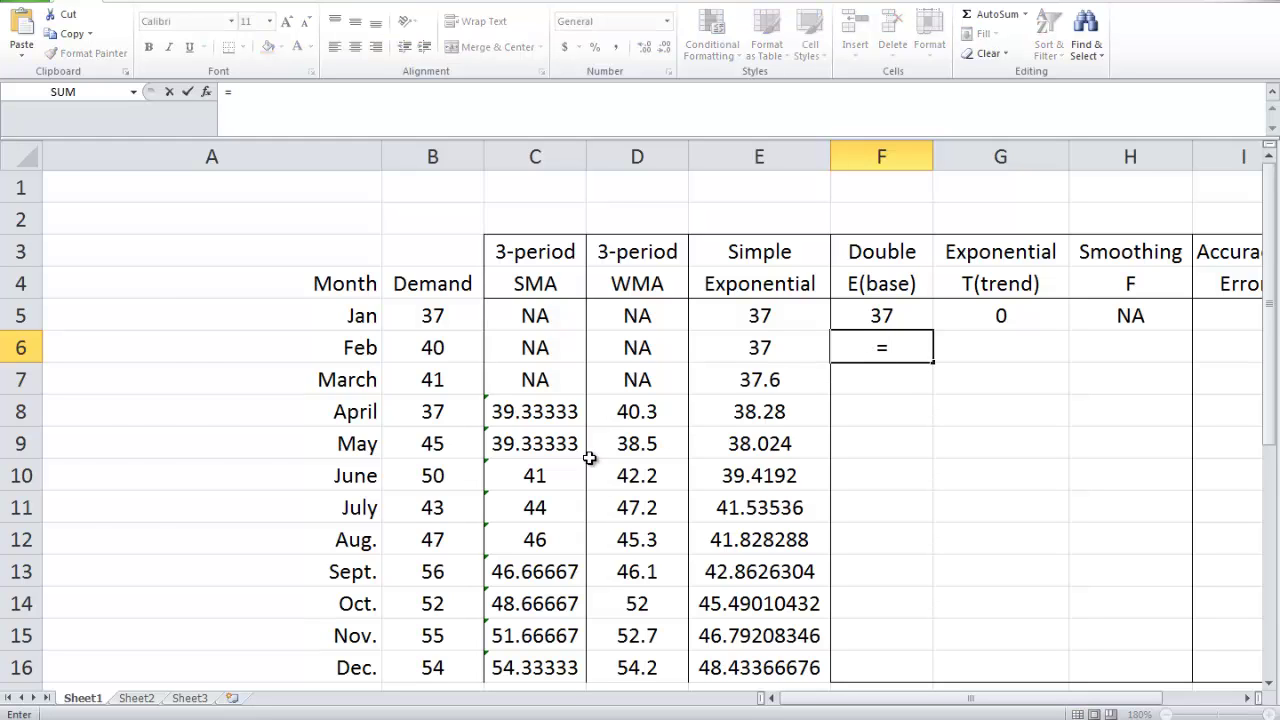
scroll(425, 481, "down", 6)
left_click(425, 481)
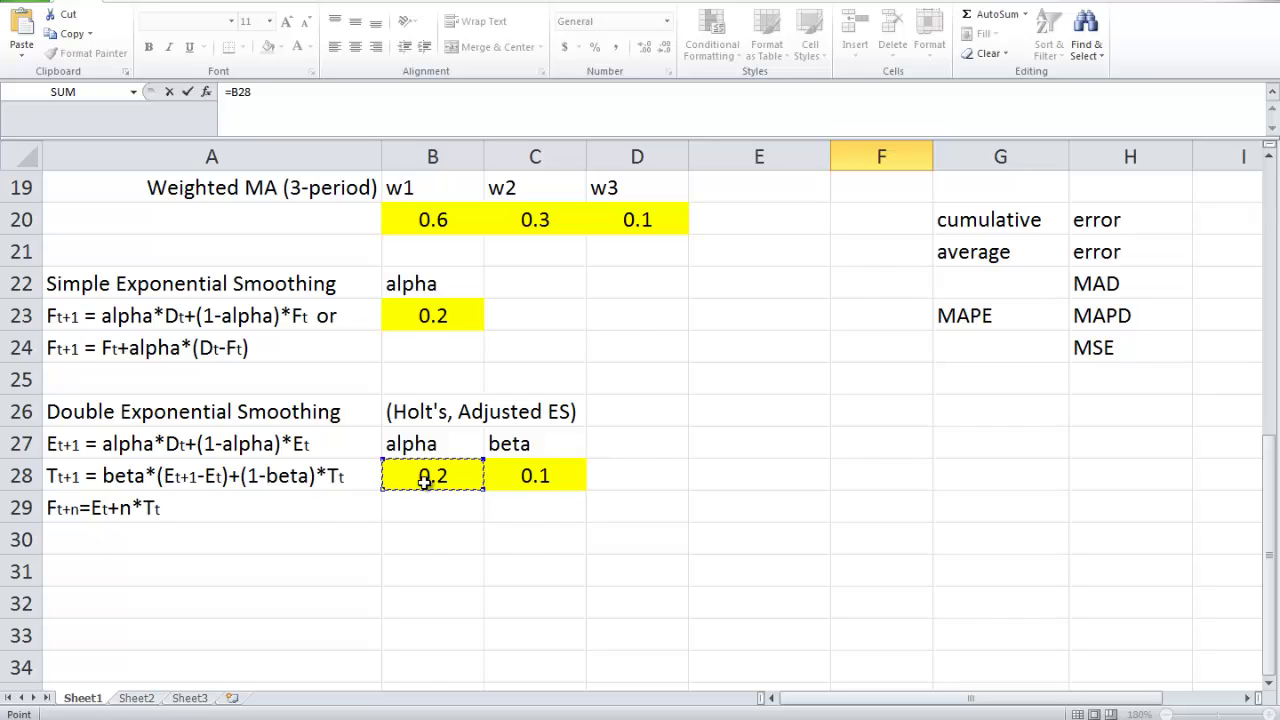
key("F4")
type("*")
scroll(187, 265, "down", 1)
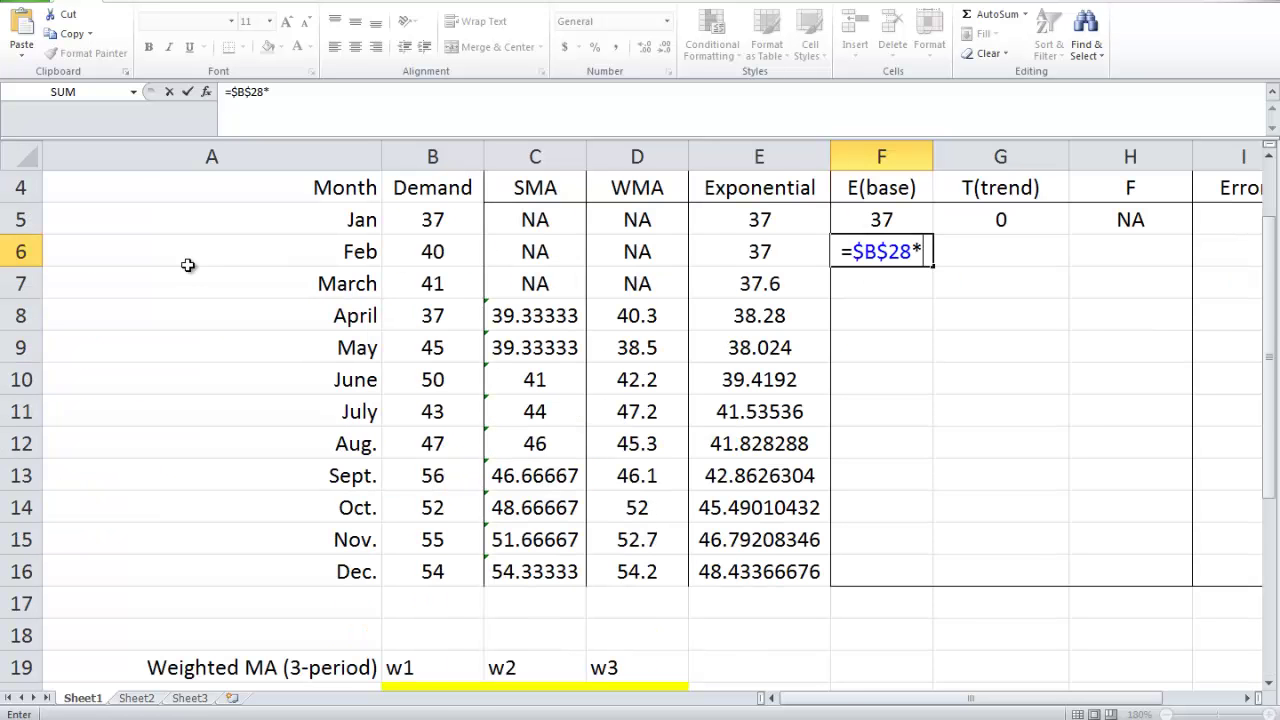
key("Left")
key("Left")
key("Left")
key("Left")
key("Up")
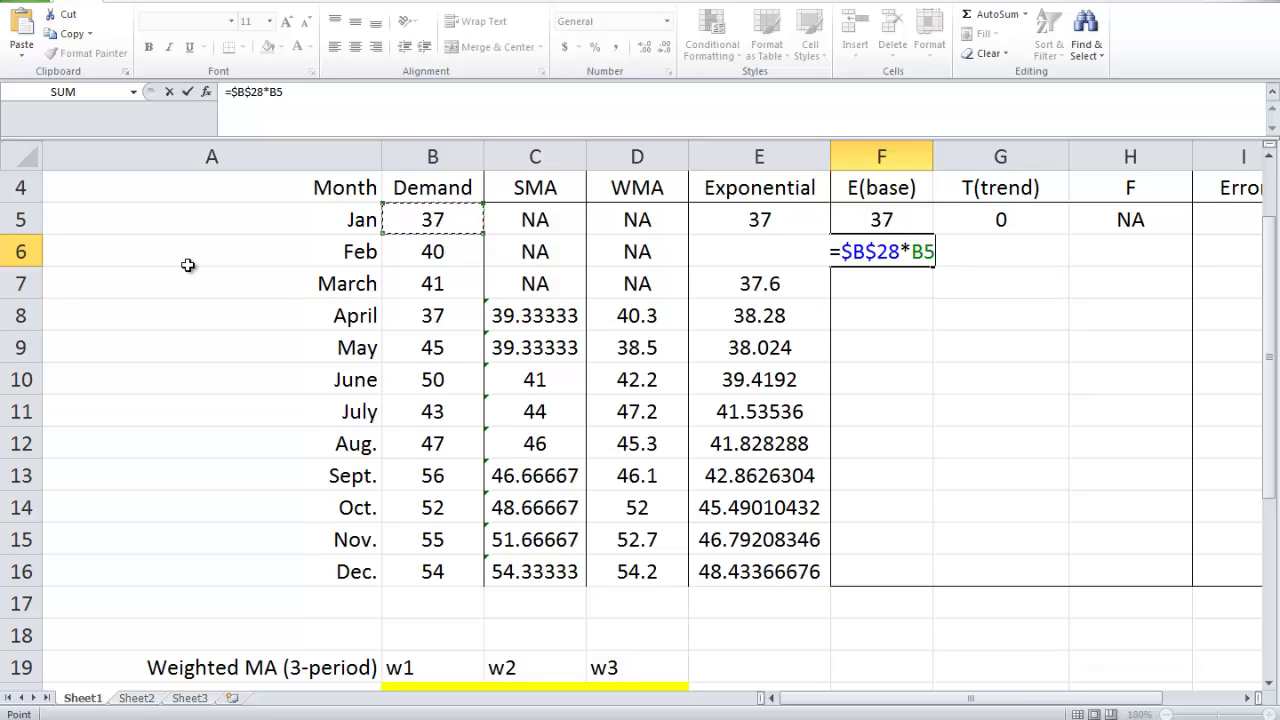
- Complete the base formula in F6 by adding one minus absolute alpha times January's base, +(1-$B$28)*F5
type("+(1-")
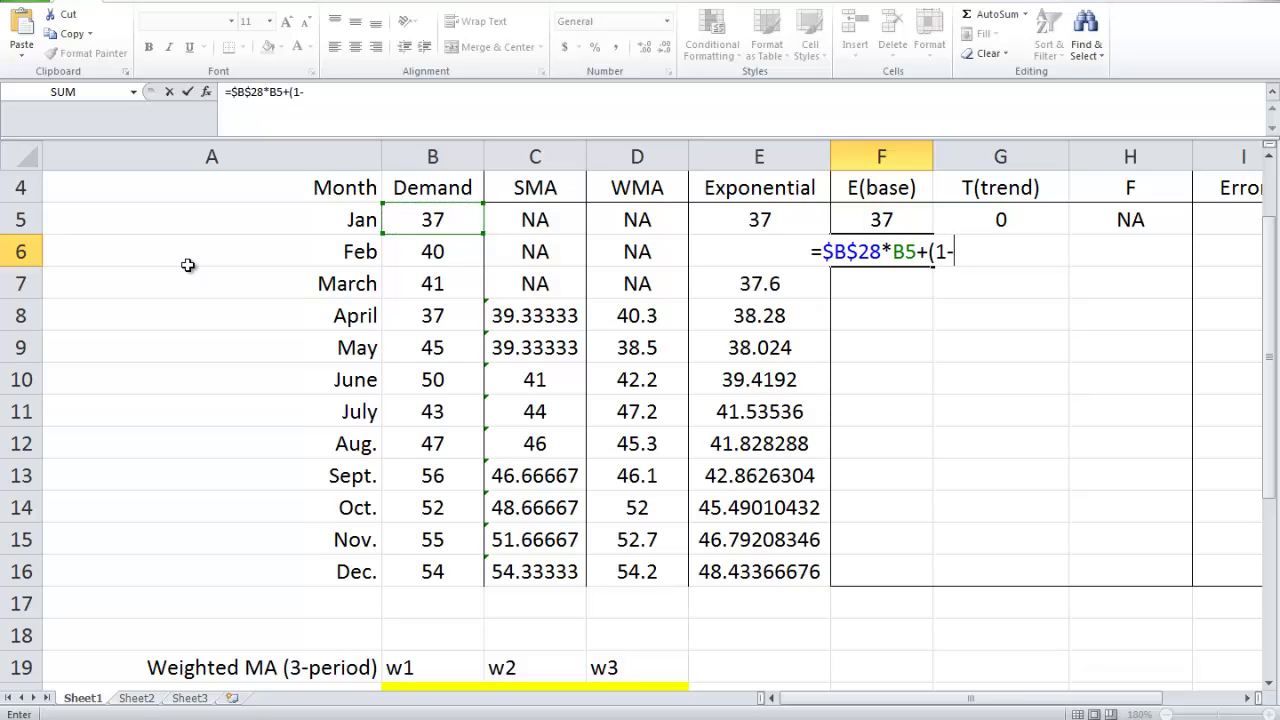
scroll(187, 265, "down", 3)
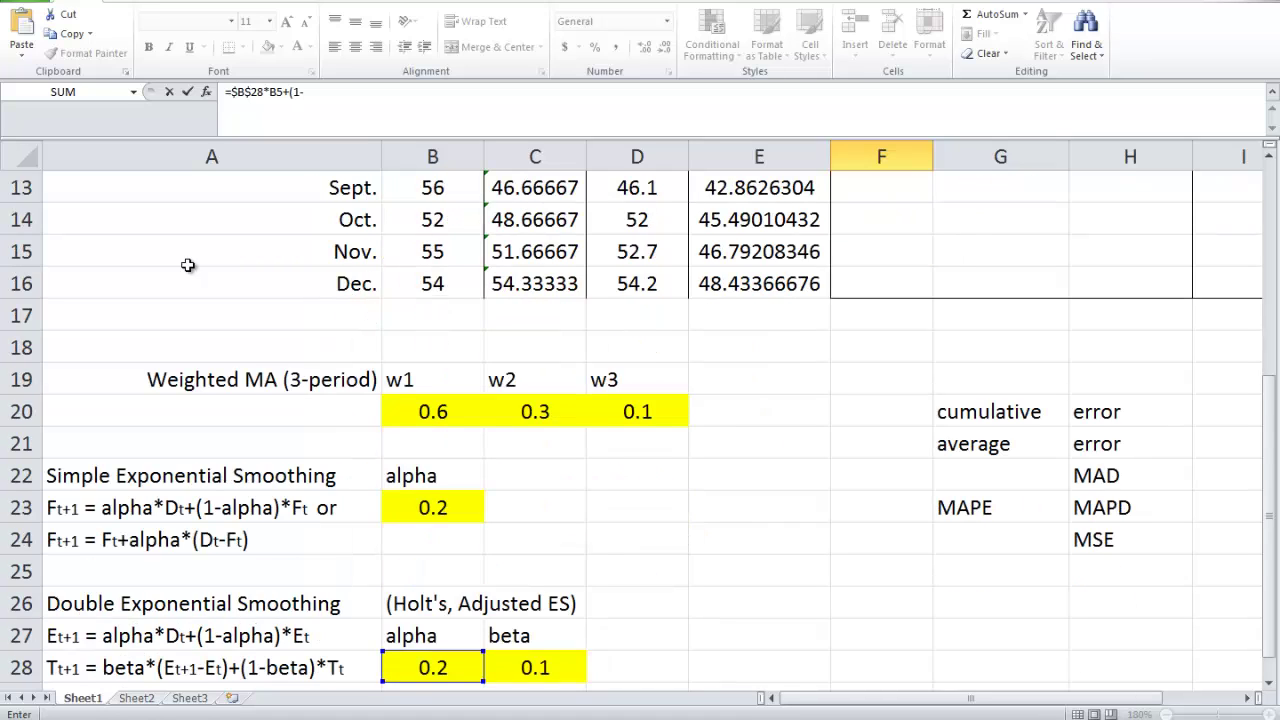
type("B28")
key("F4")
type(")")
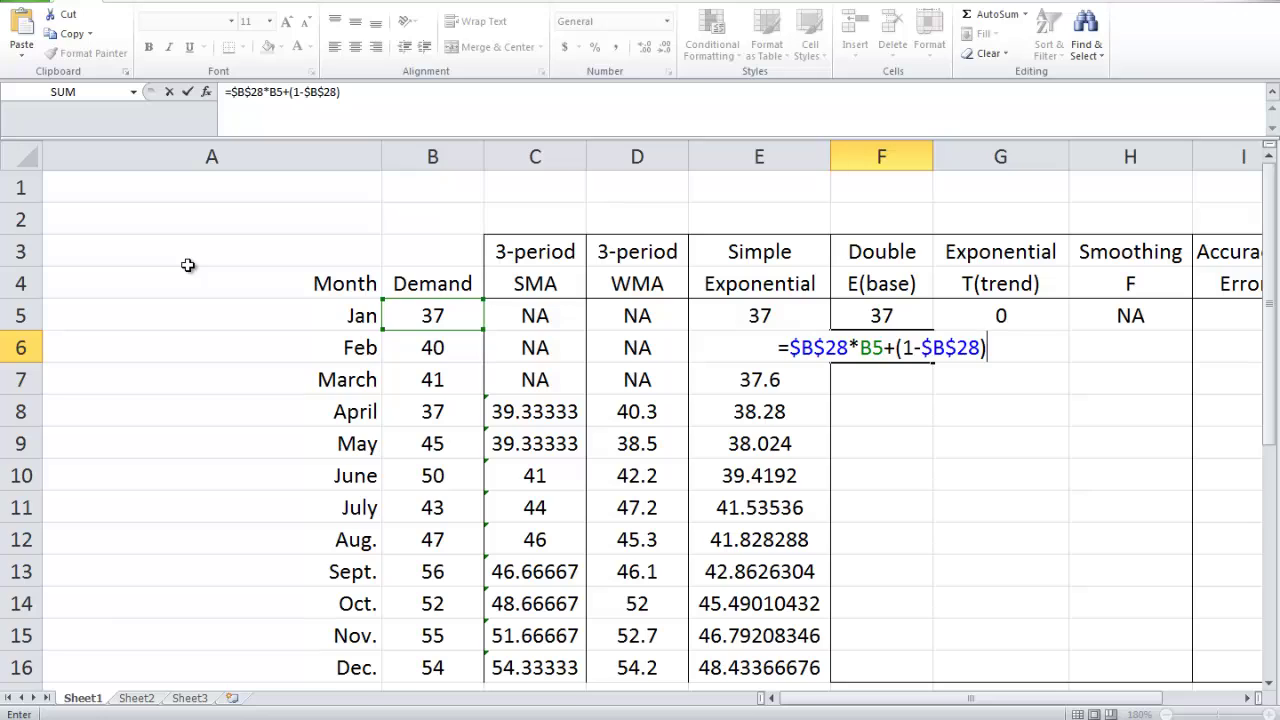
type("*")
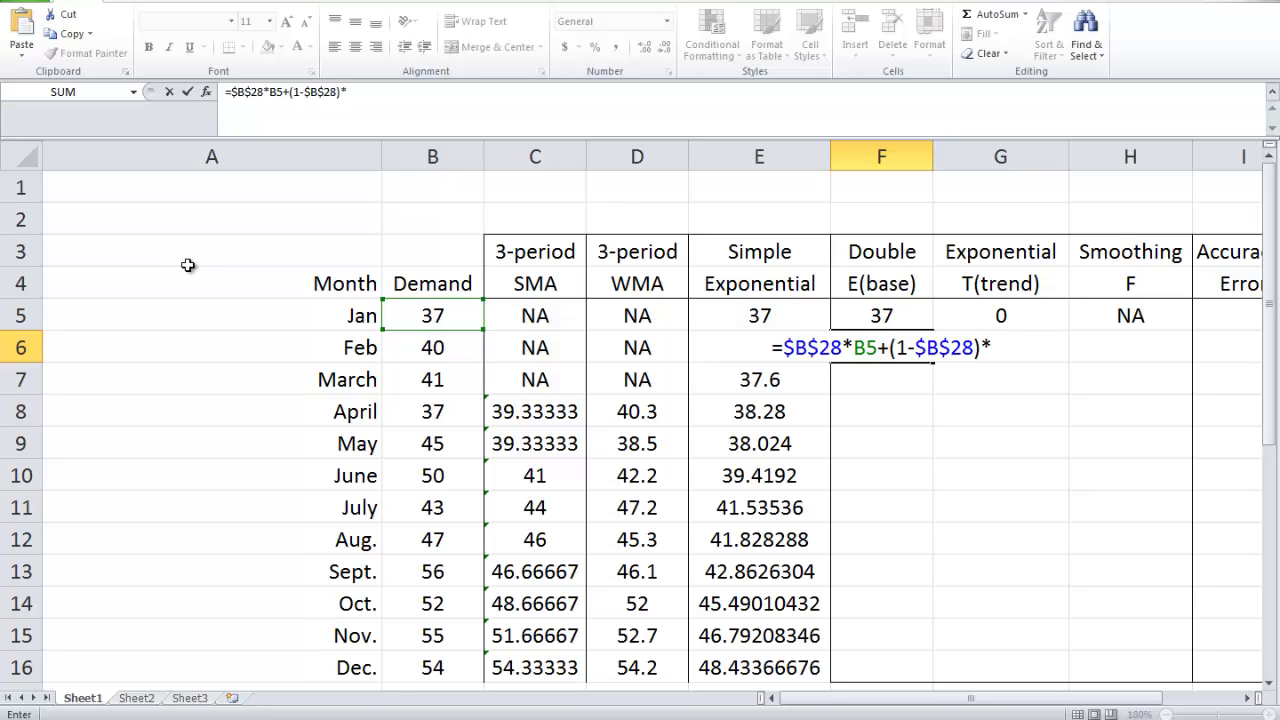
key("Up")
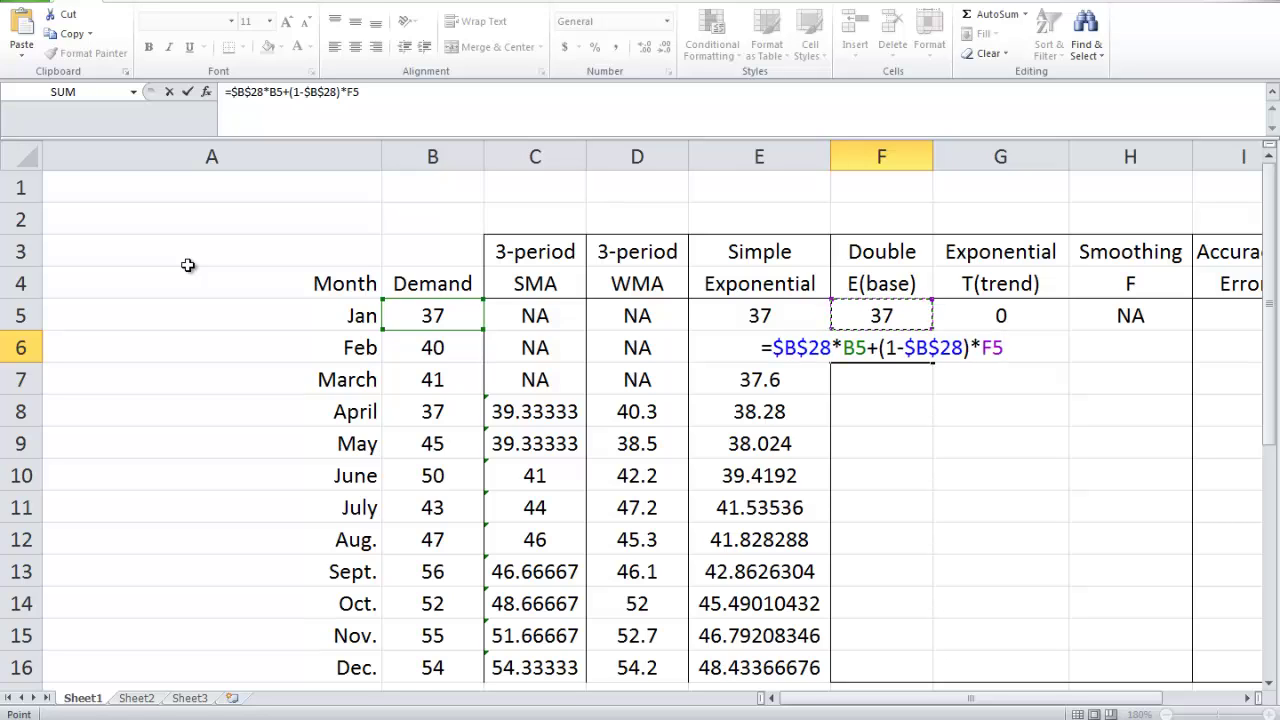
key("Return")
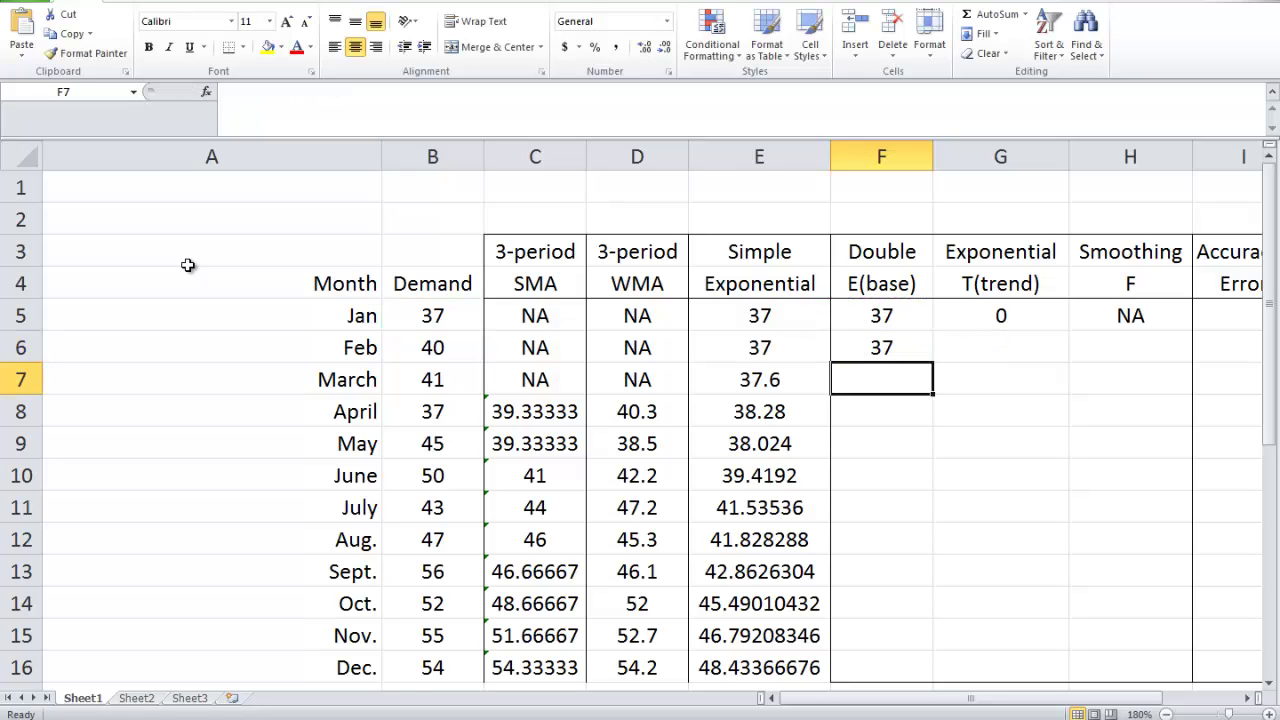
- Review the February base formula in F6 and compare January's demand in B5 with January's base in F5
key("Up")
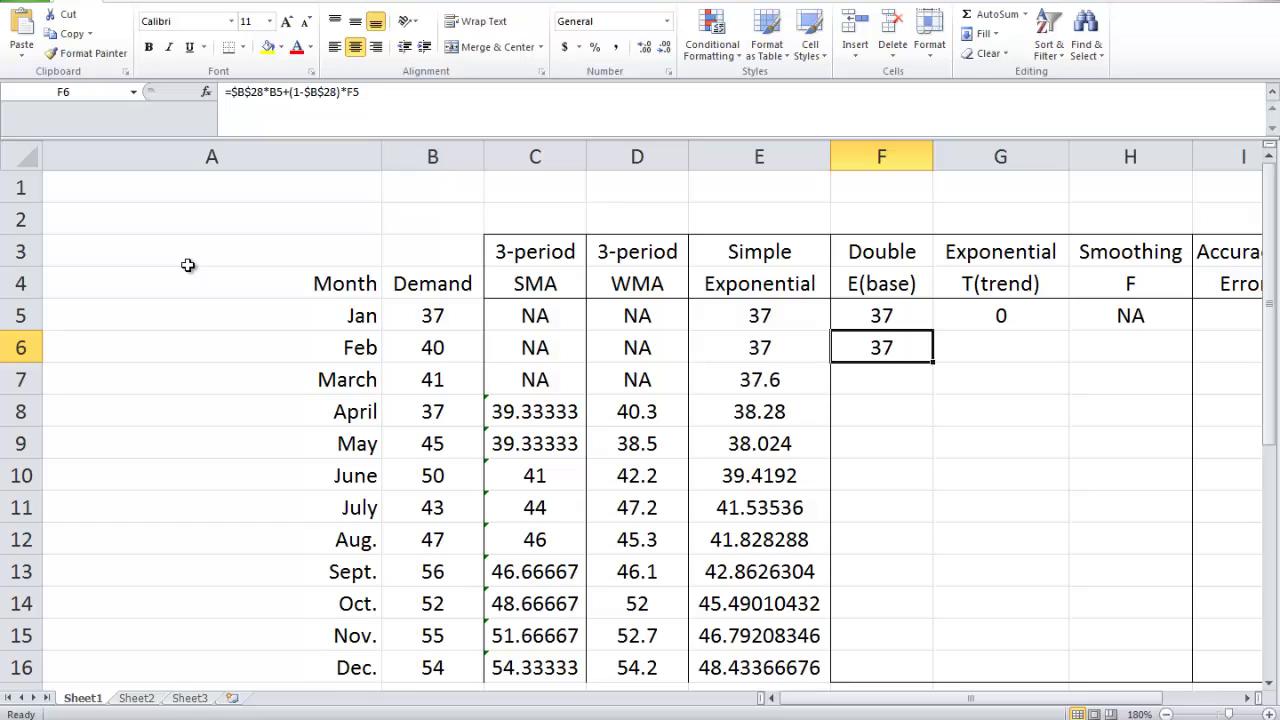
key("Up")
key("Left")
key("Left")
key("Left")
key("Left")
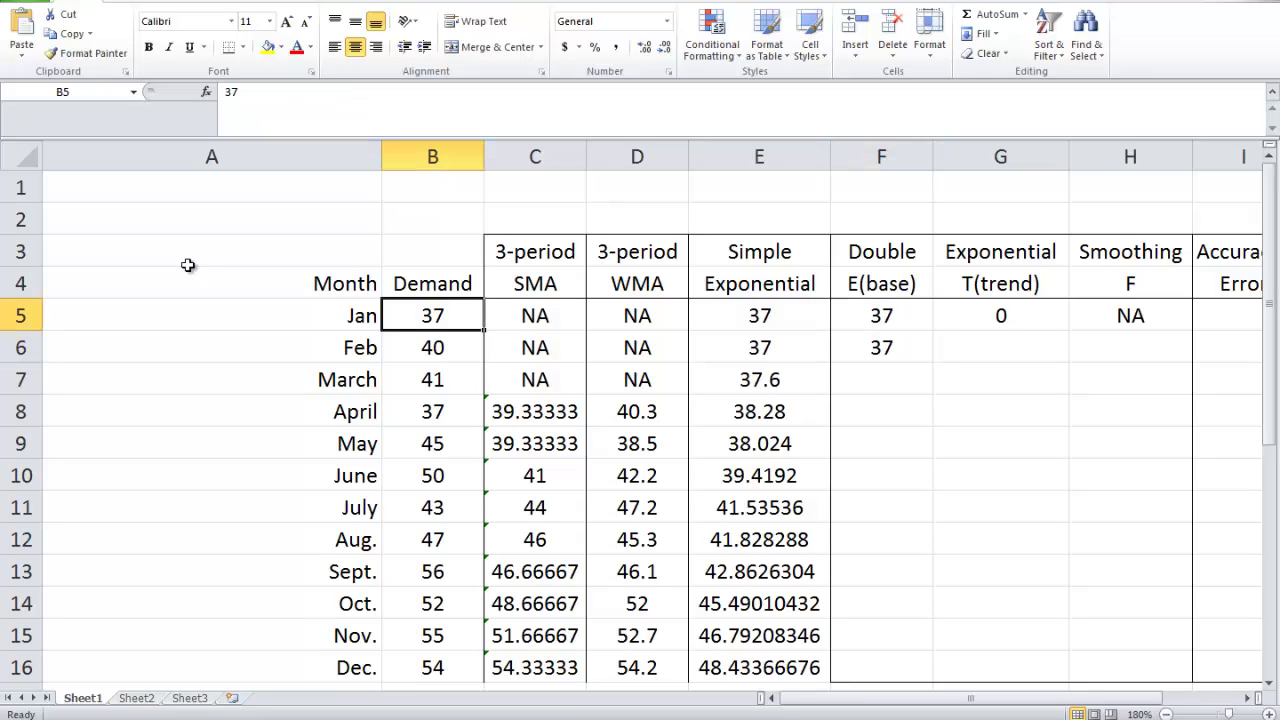
key("Right")
key("Right")
key("Right")
key("Right")
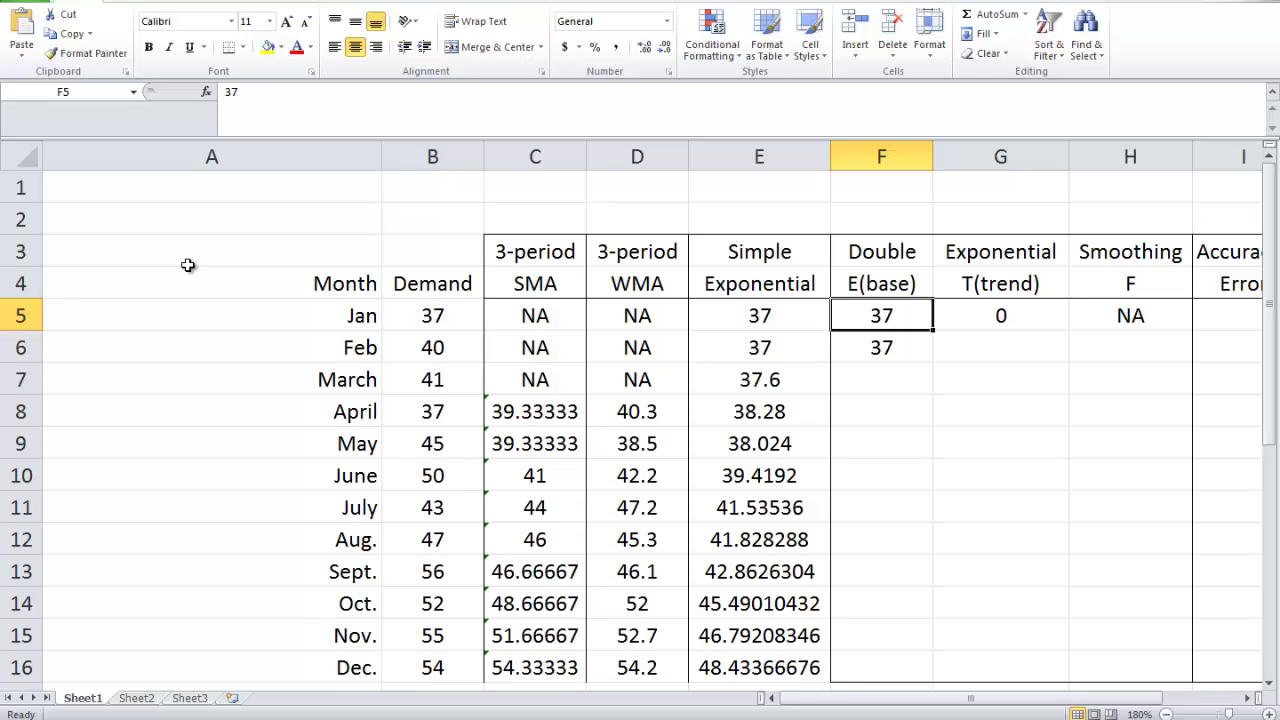
key("Left")
key("Left")
key("Left")
key("Left")
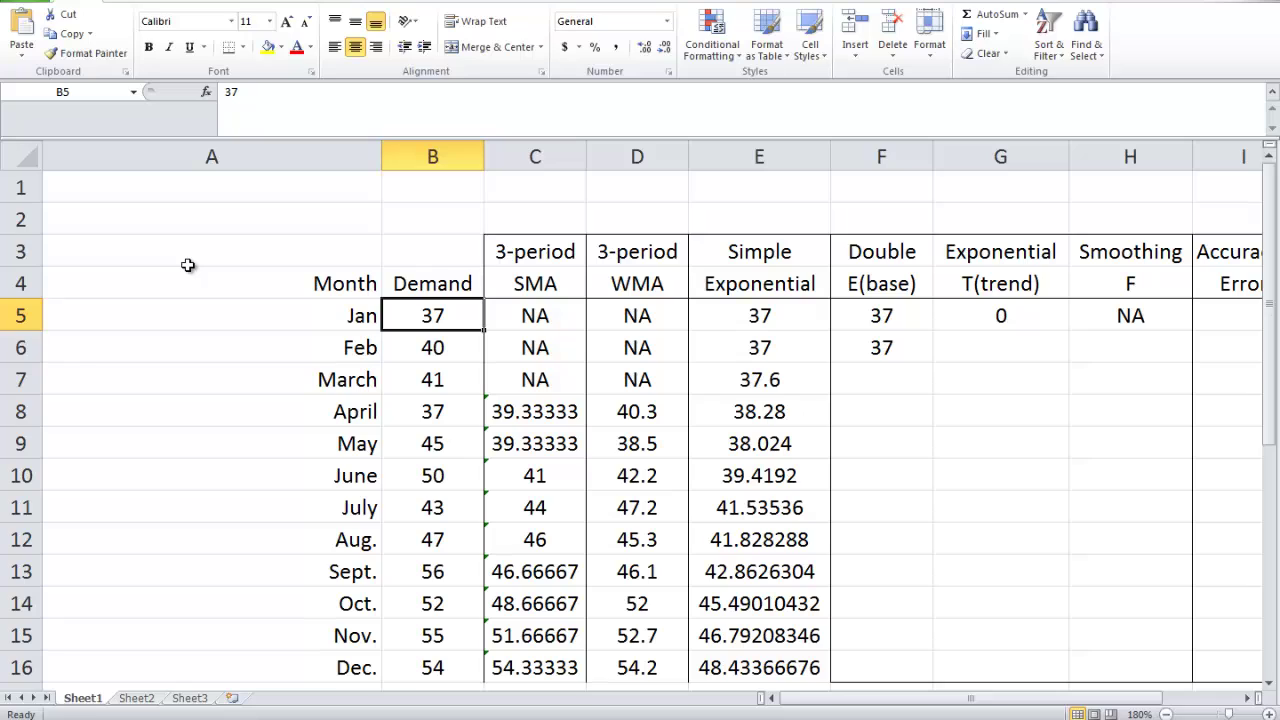
key("Right")
key("Right")
key("Right")
key("Right")
- Start February's trend formula in G6 with absolute beta times the change in base from January to February, =$C$28*(F6-F5)+
key("Down")
key("Right")
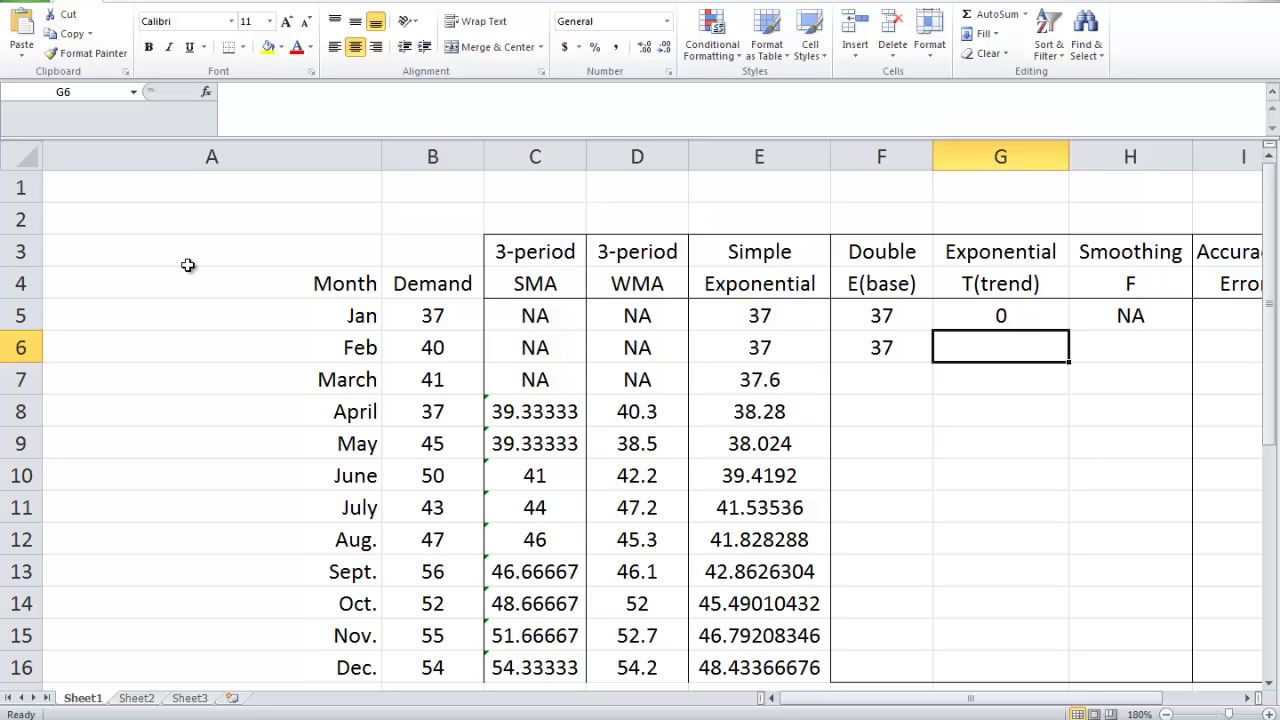
type("=")
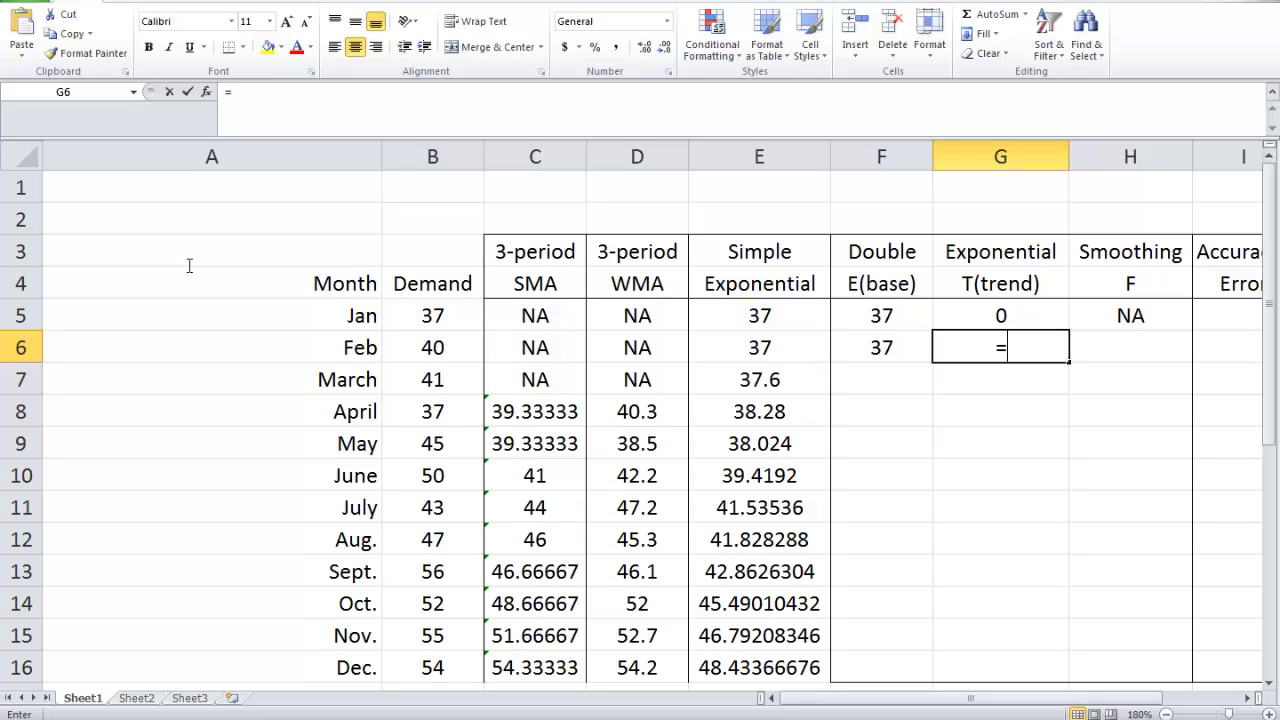
scroll(187, 265, "down", 1)
key("Up")
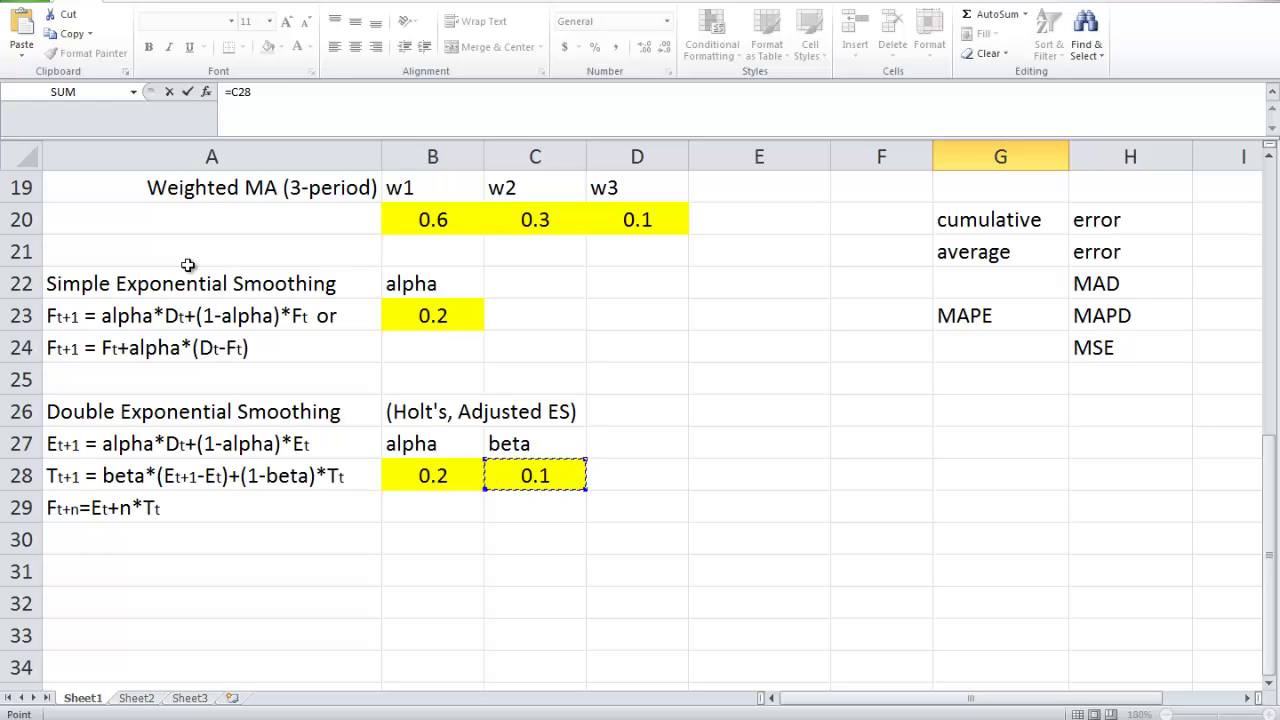
key("F4")
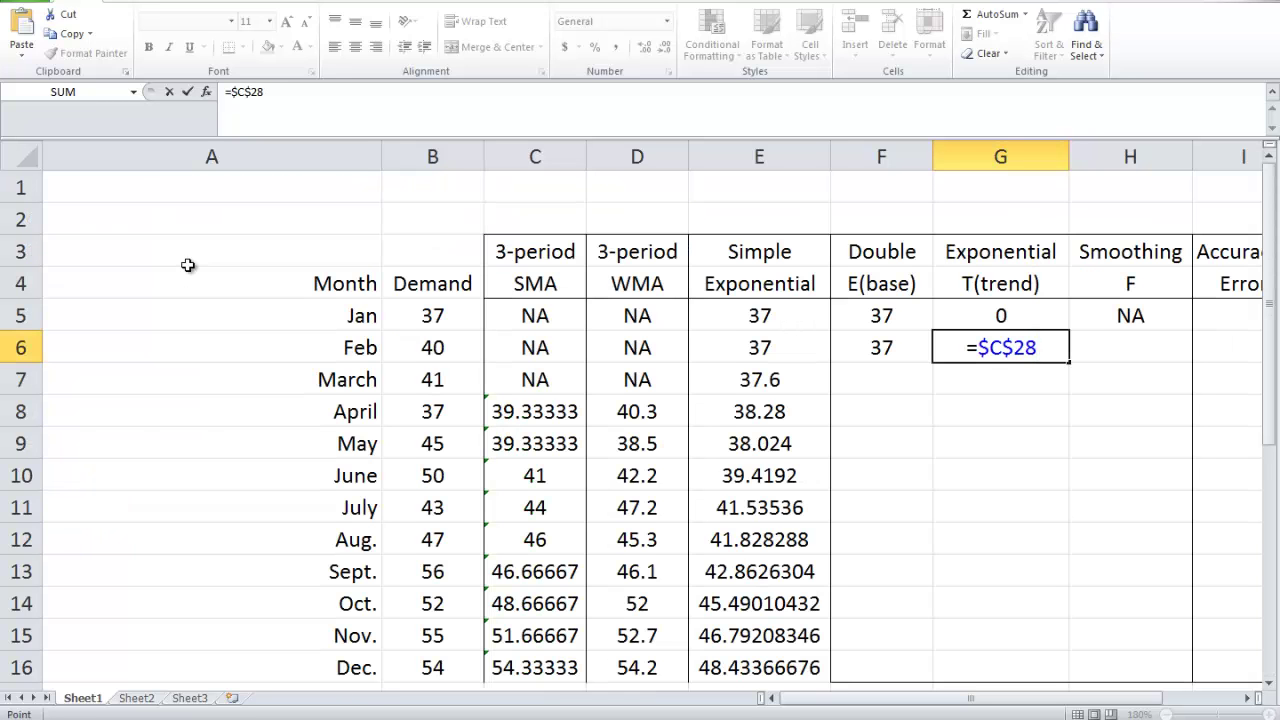
type("*(")
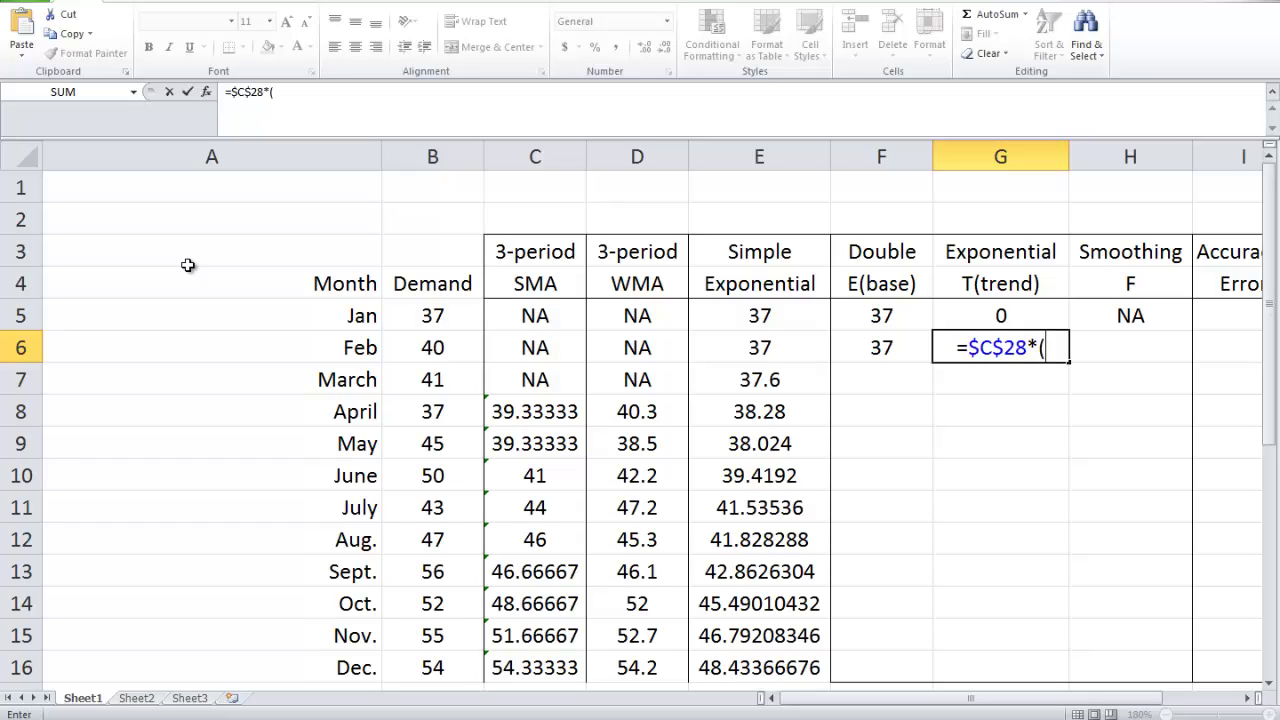
key("Left")
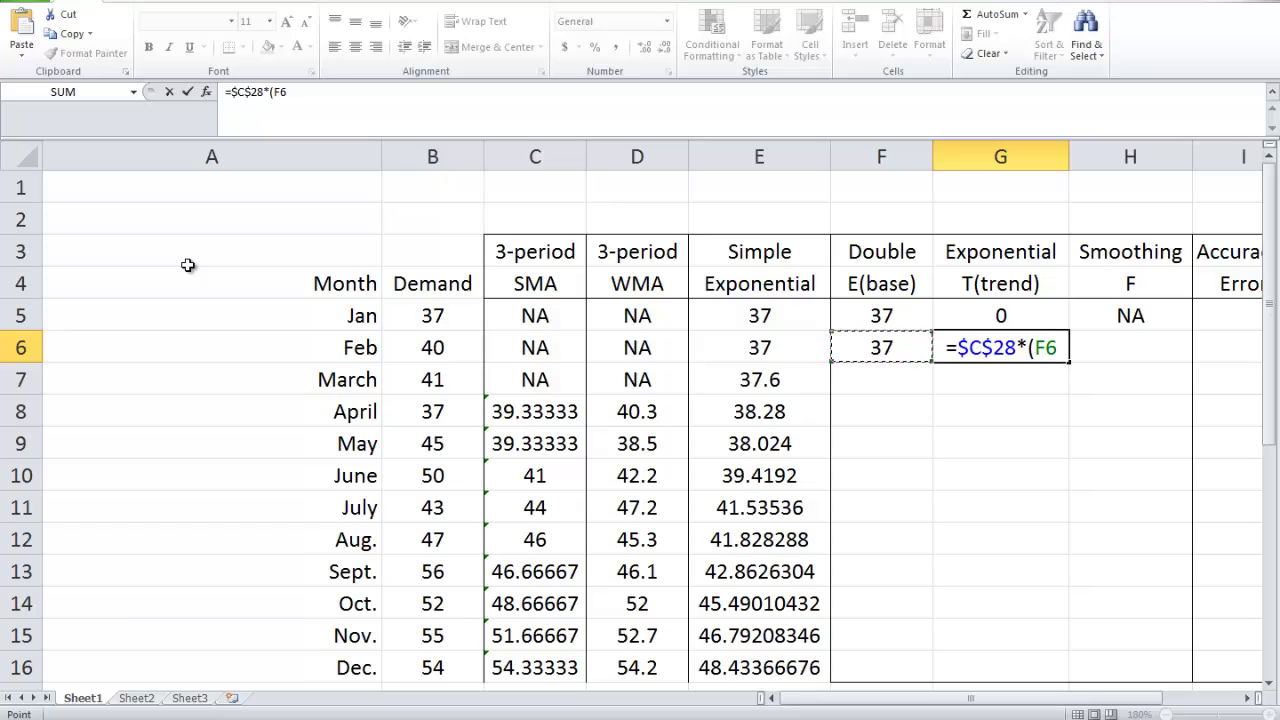
type("-")
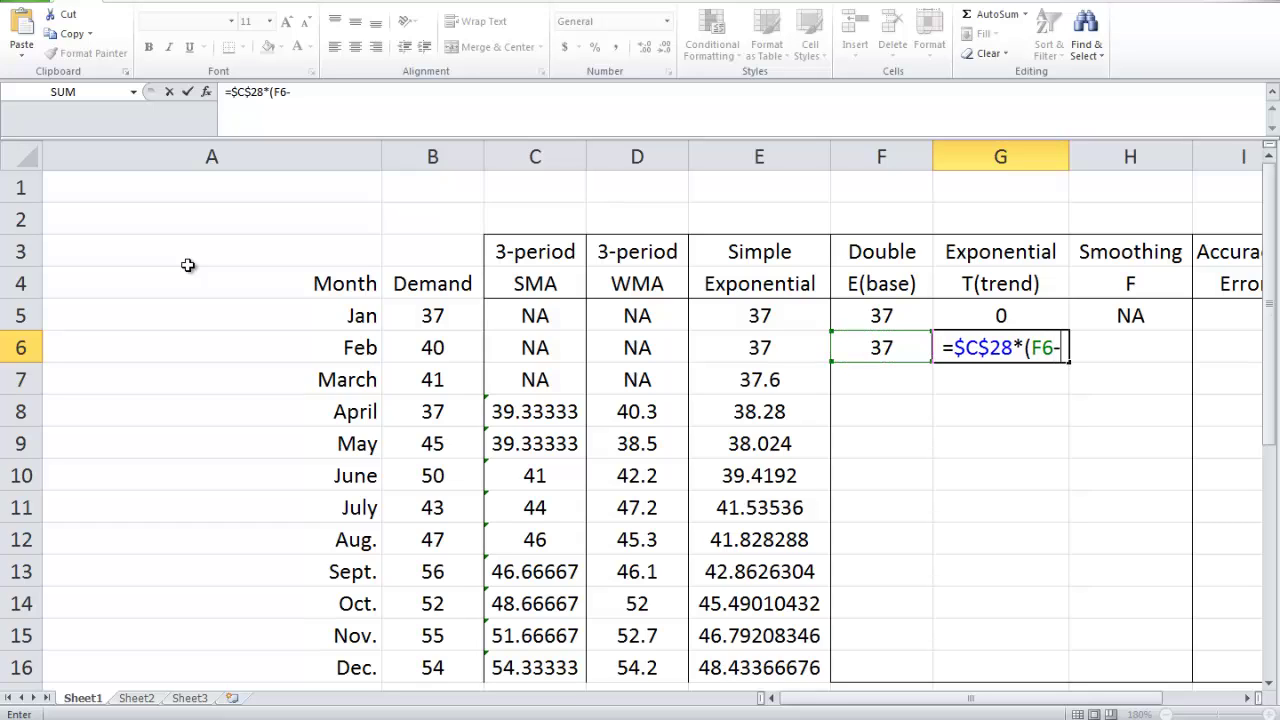
key("Left")
key("Up")
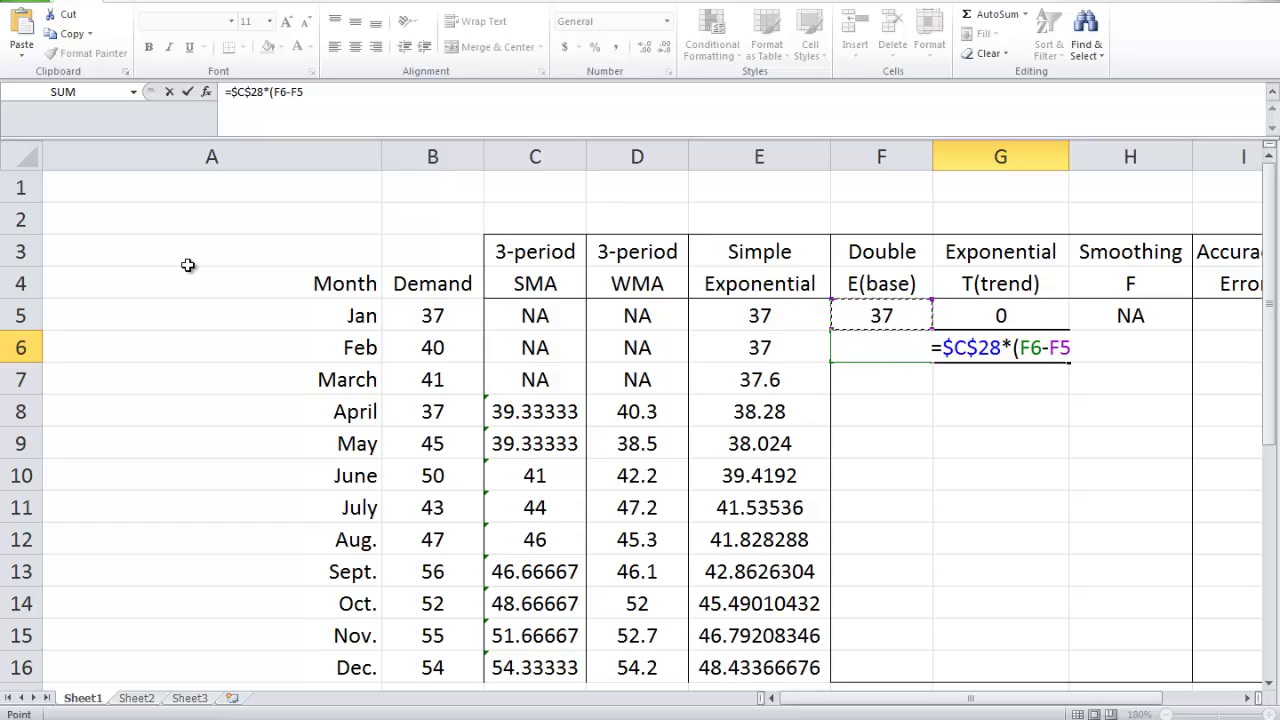
type(")+")
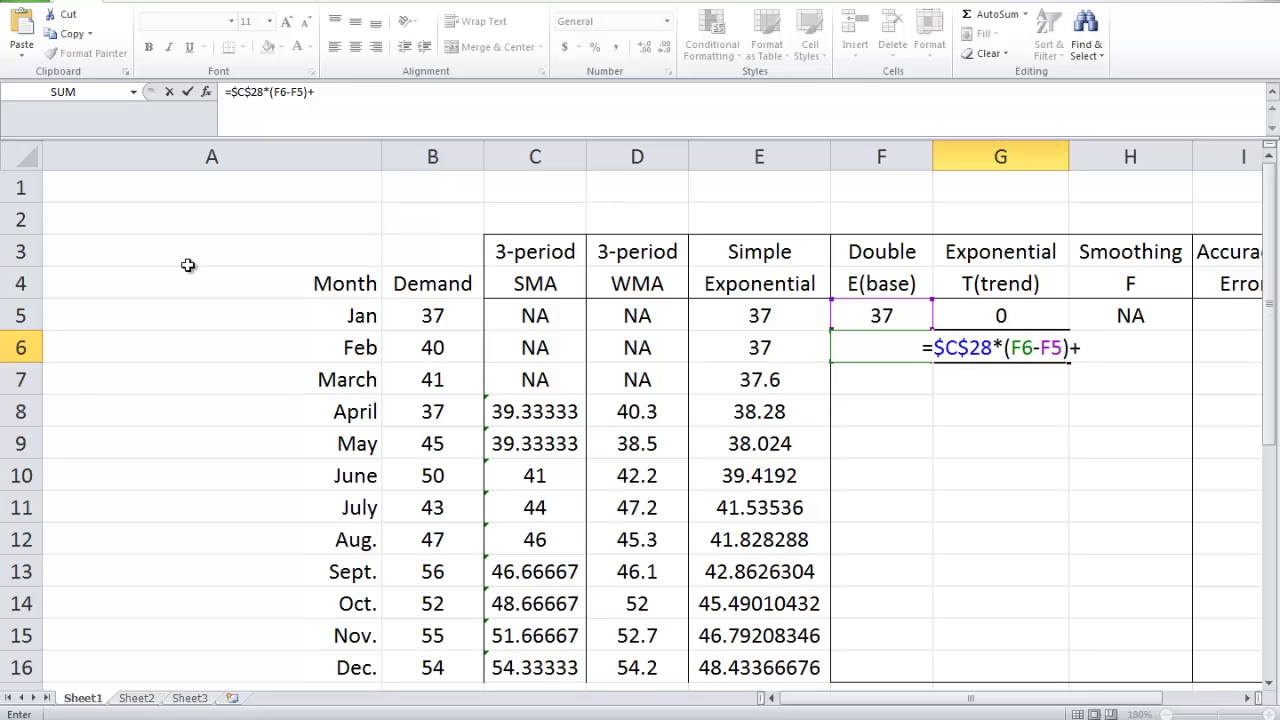
- Complete the trend formula in G6 with one minus absolute beta times January's trend, (1-$C$28)*G5
type("(1-")
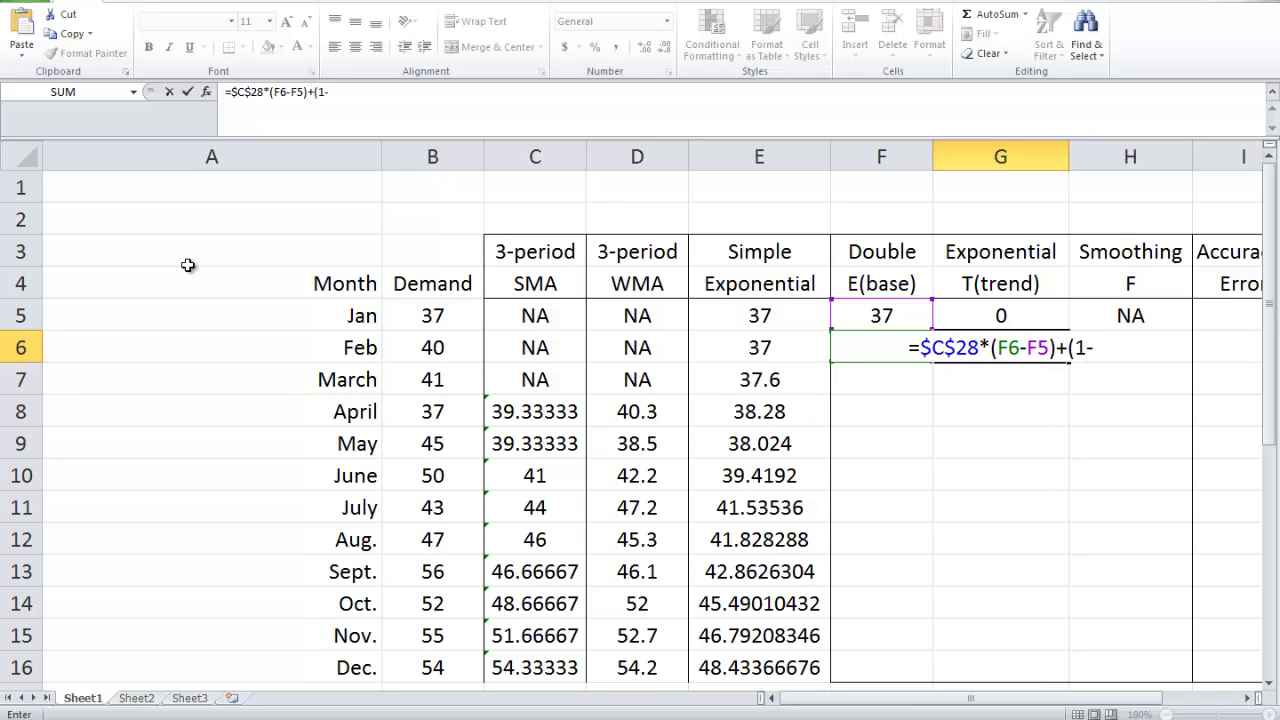
scroll(188, 265, "down", 3)
scroll(188, 265, "down", 2)
left_click(535, 571)
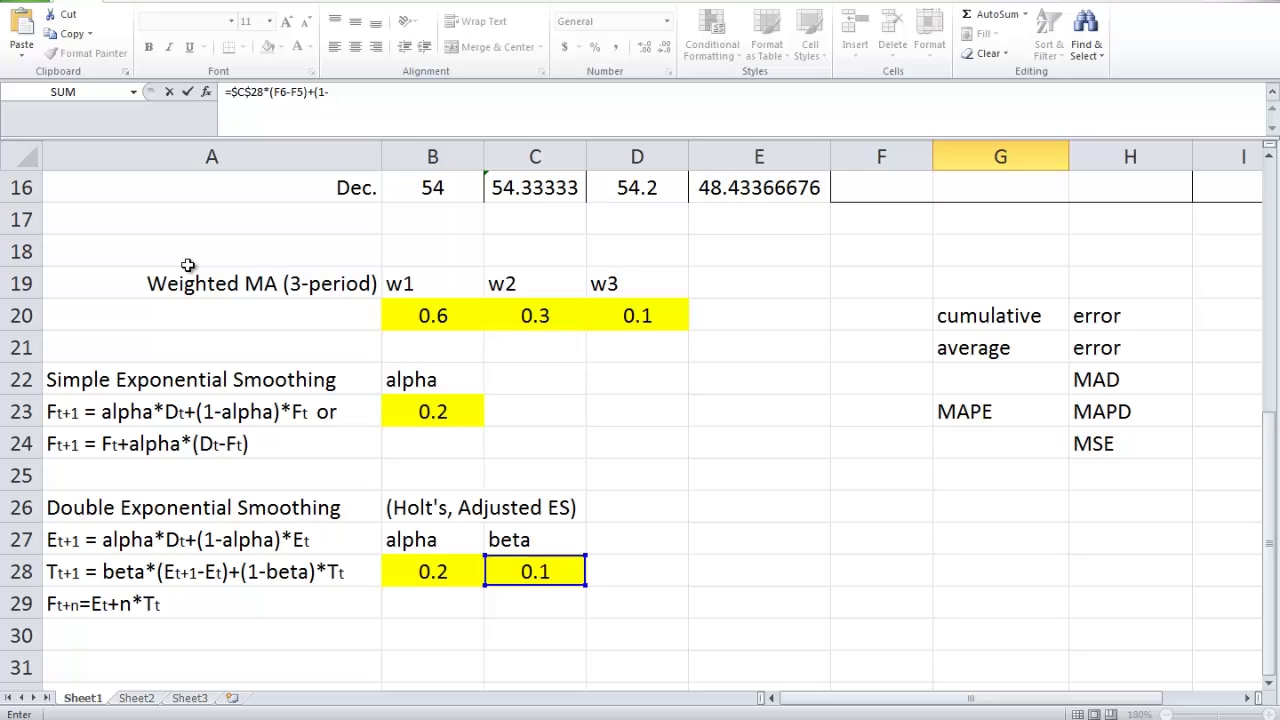
scroll(188, 265, "up", 5)
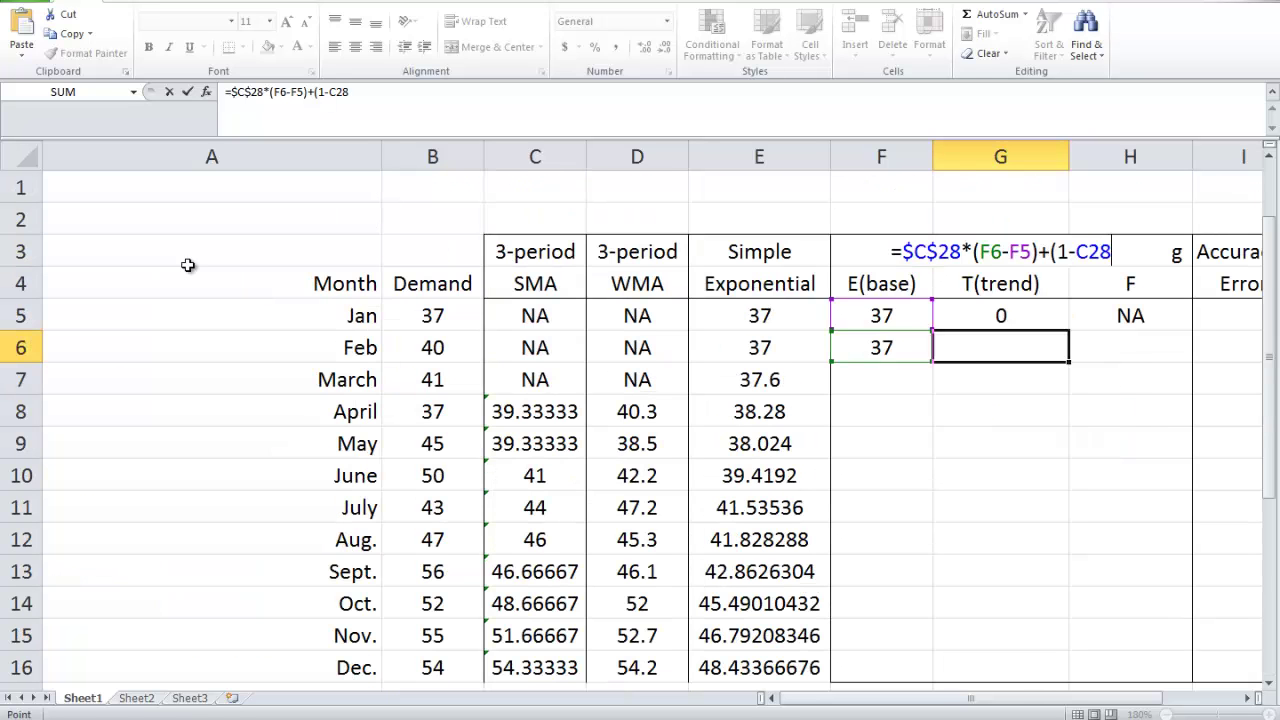
key("F4")
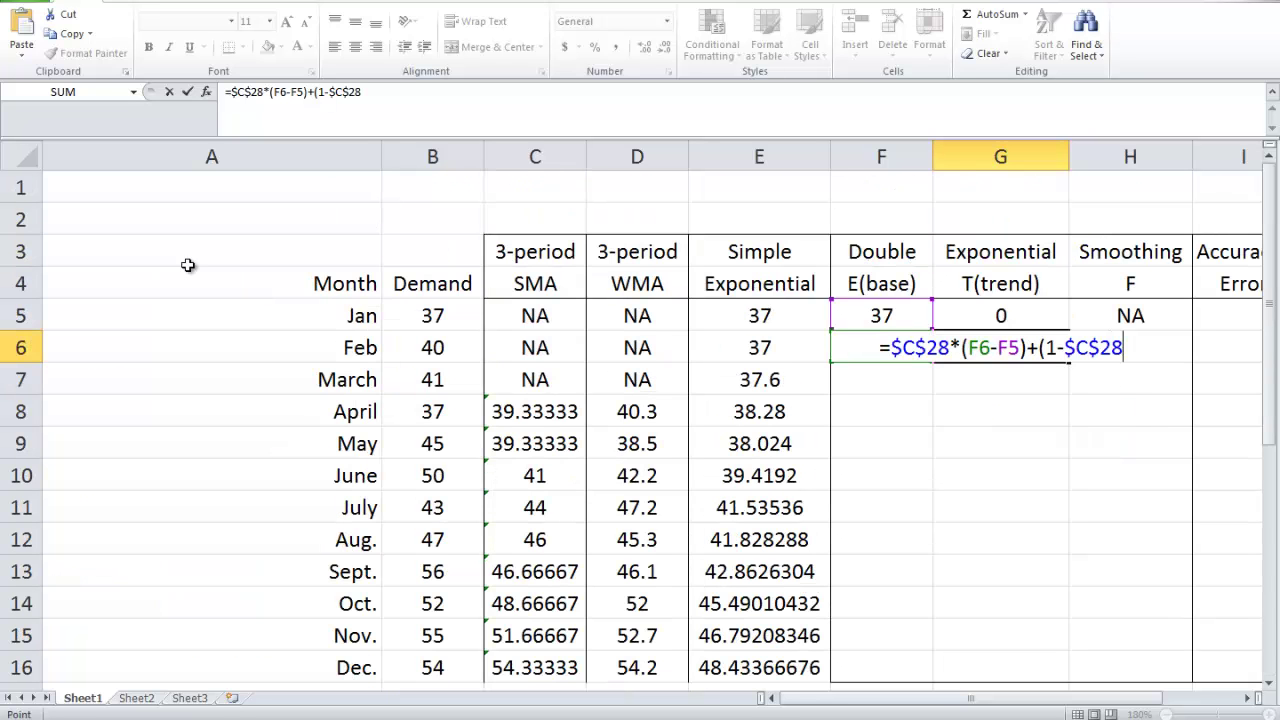
type(")*")
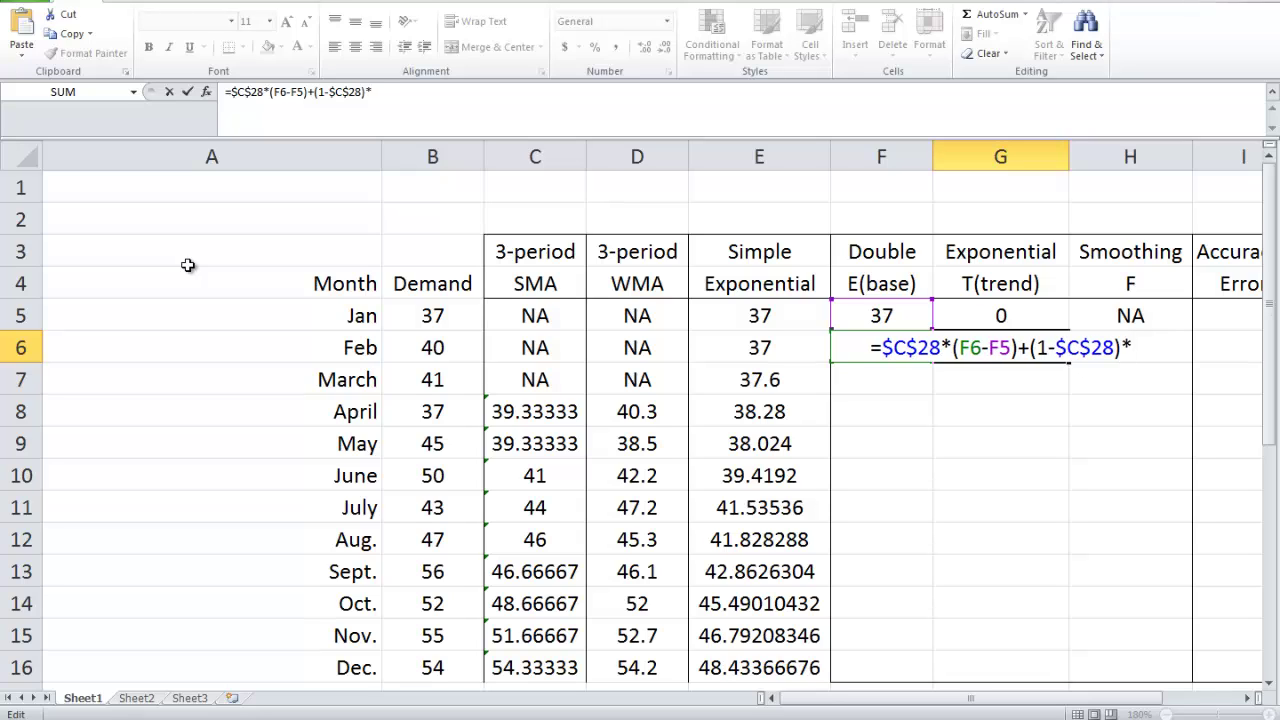
key("F2")
key("Up")
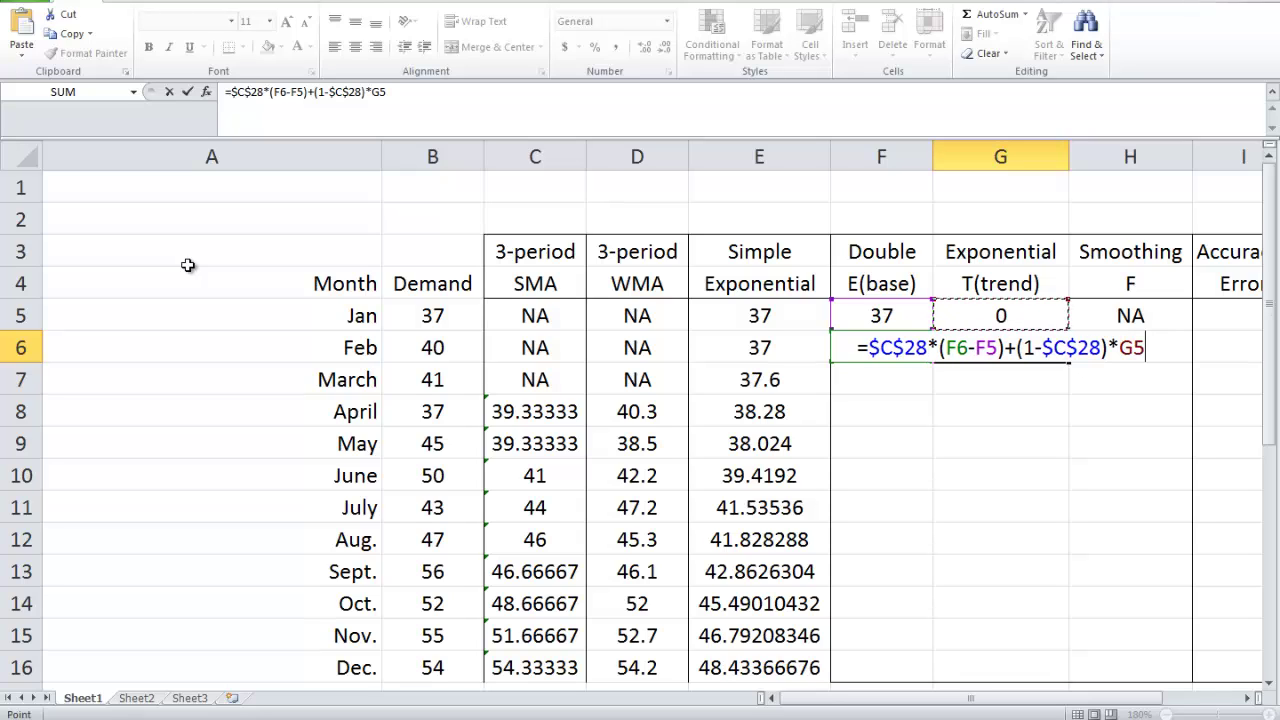
key("ctrl+Return")
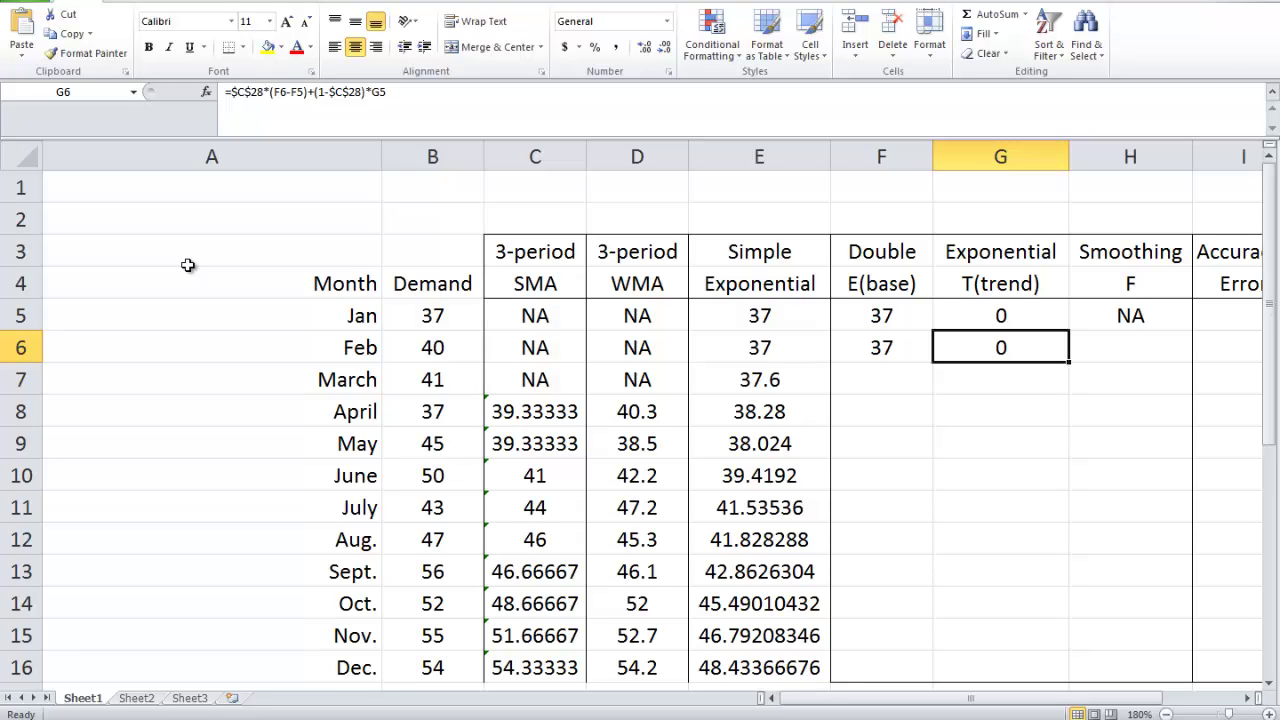
- Enter February's double exponential smoothing forecast in H6 as January's base plus January's trend, =F5+G5
scroll(187, 265, "down", 7)
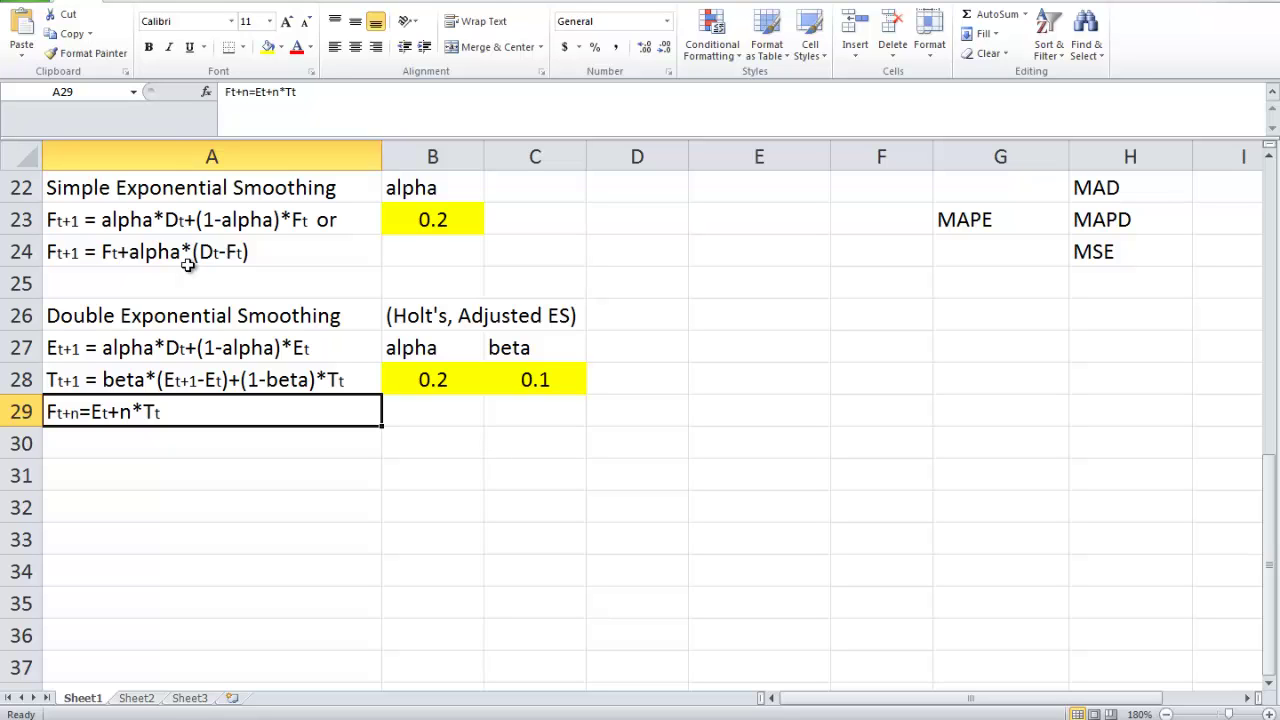
scroll(187, 265, "up", 7)
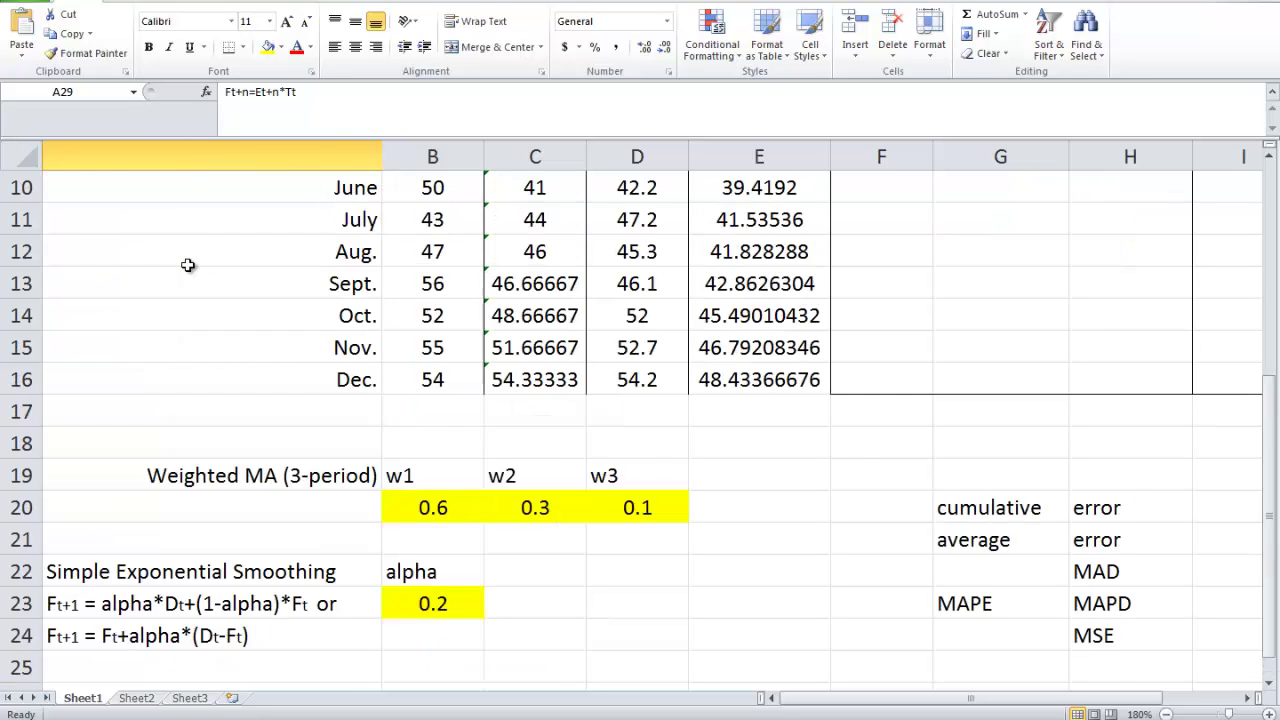
left_click(1130, 347)
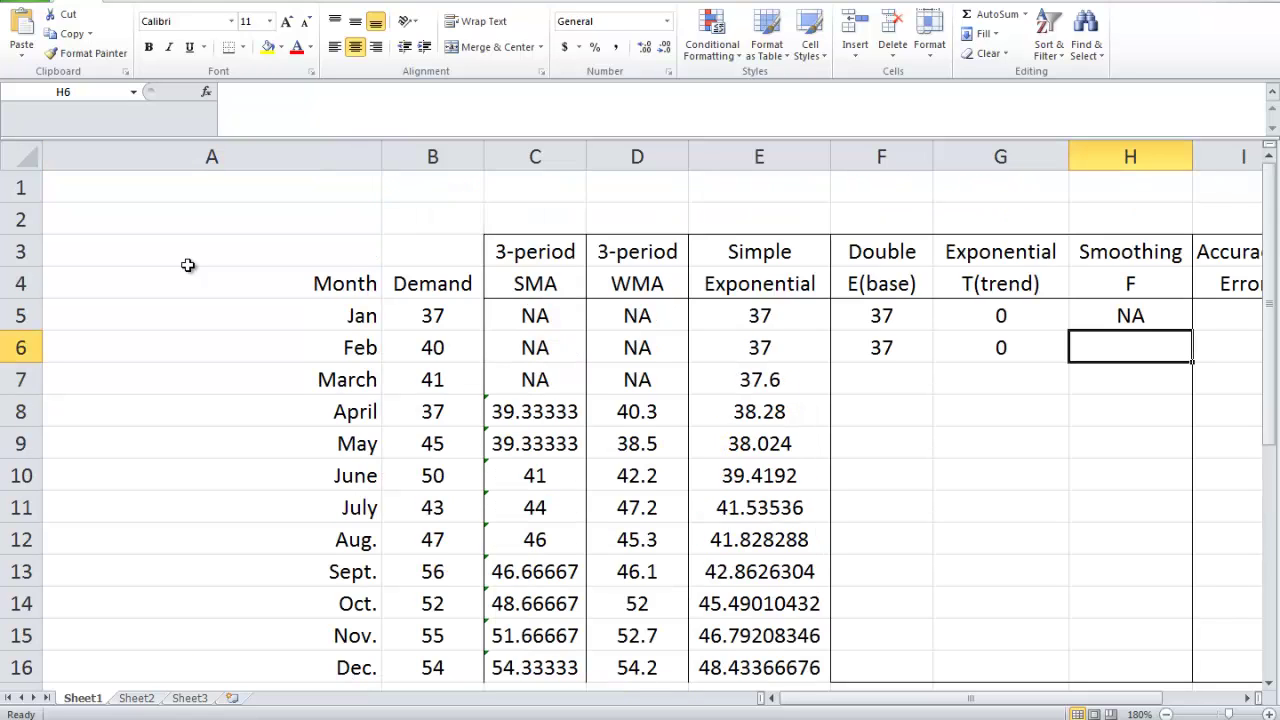
type("=")
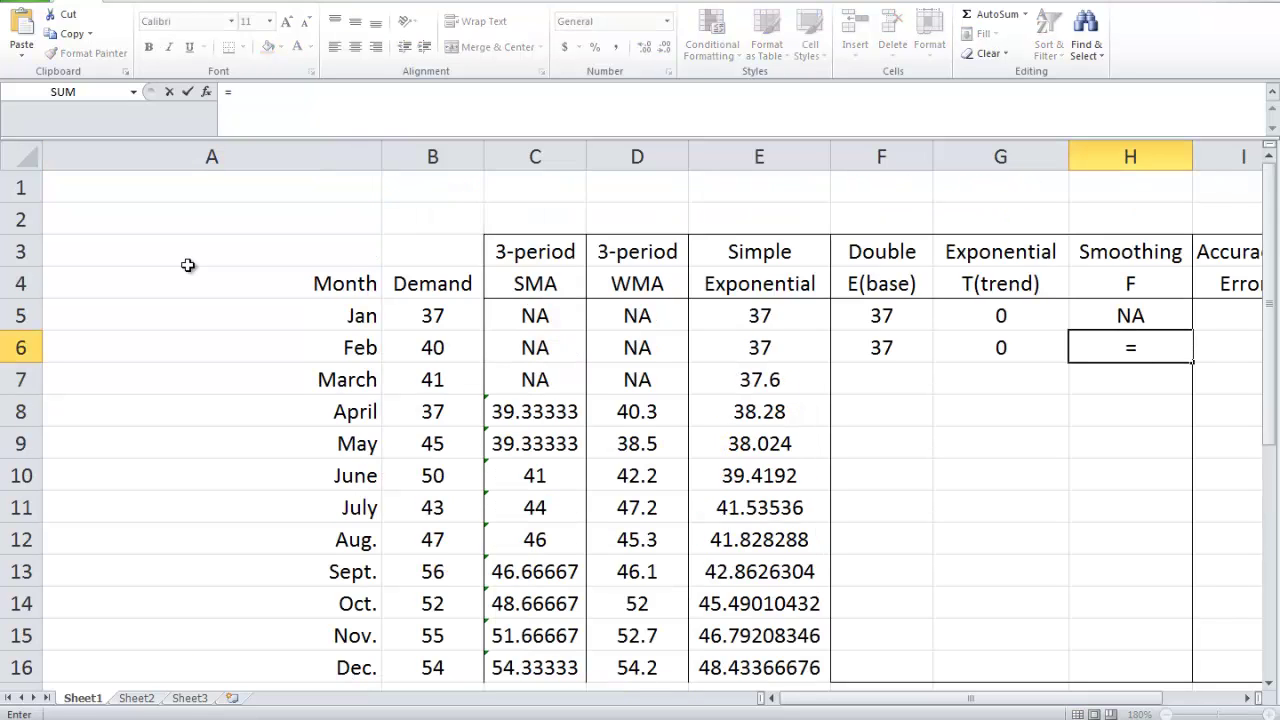
key("Left")
key("Left")
key("Up")
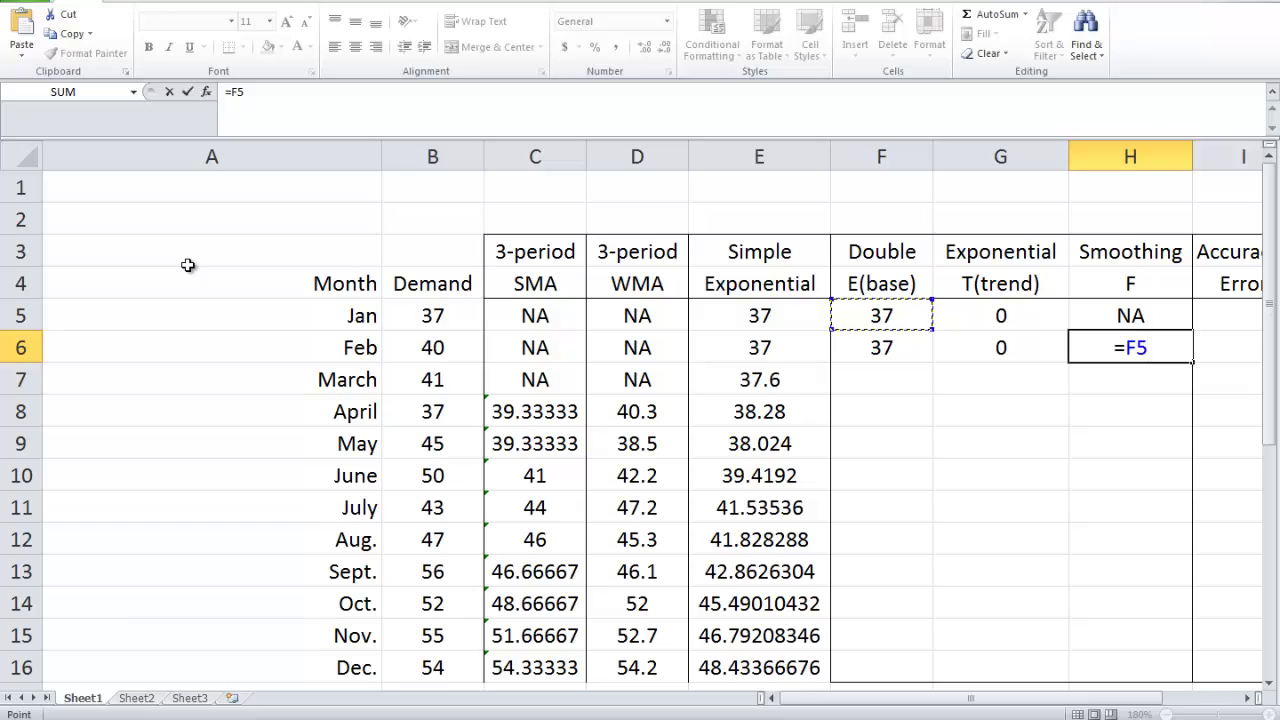
type("+")
key("Left")
key("Up")
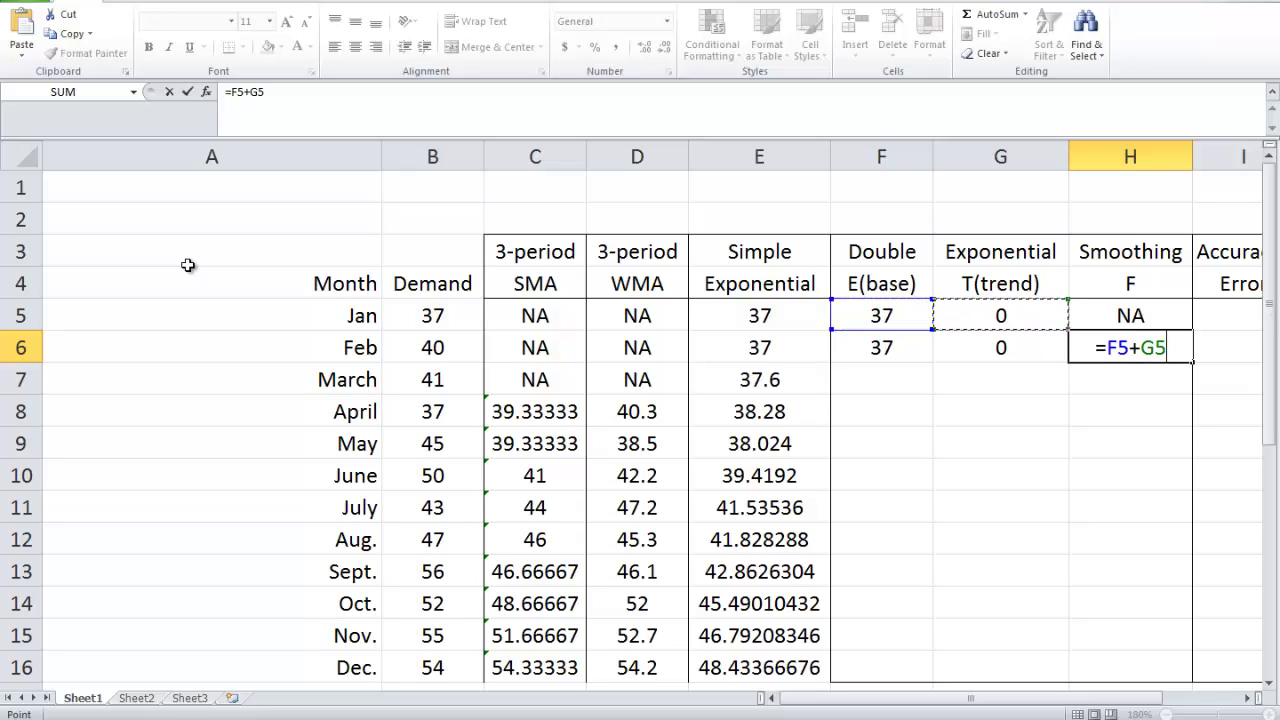
key("Return")
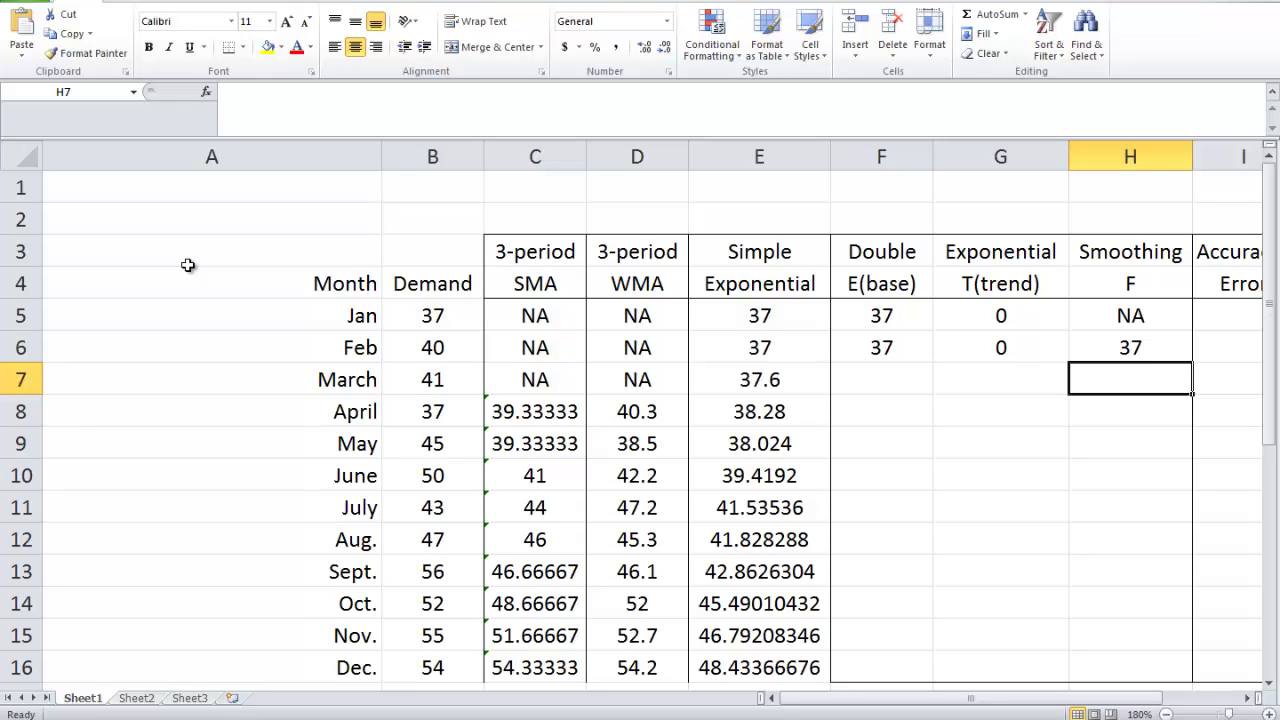
- Fill February's base, trend and forecast formulas in F6:H6 down through December in row 16
key("Up")
key("Left")
key("Left")
key("shift+Right")
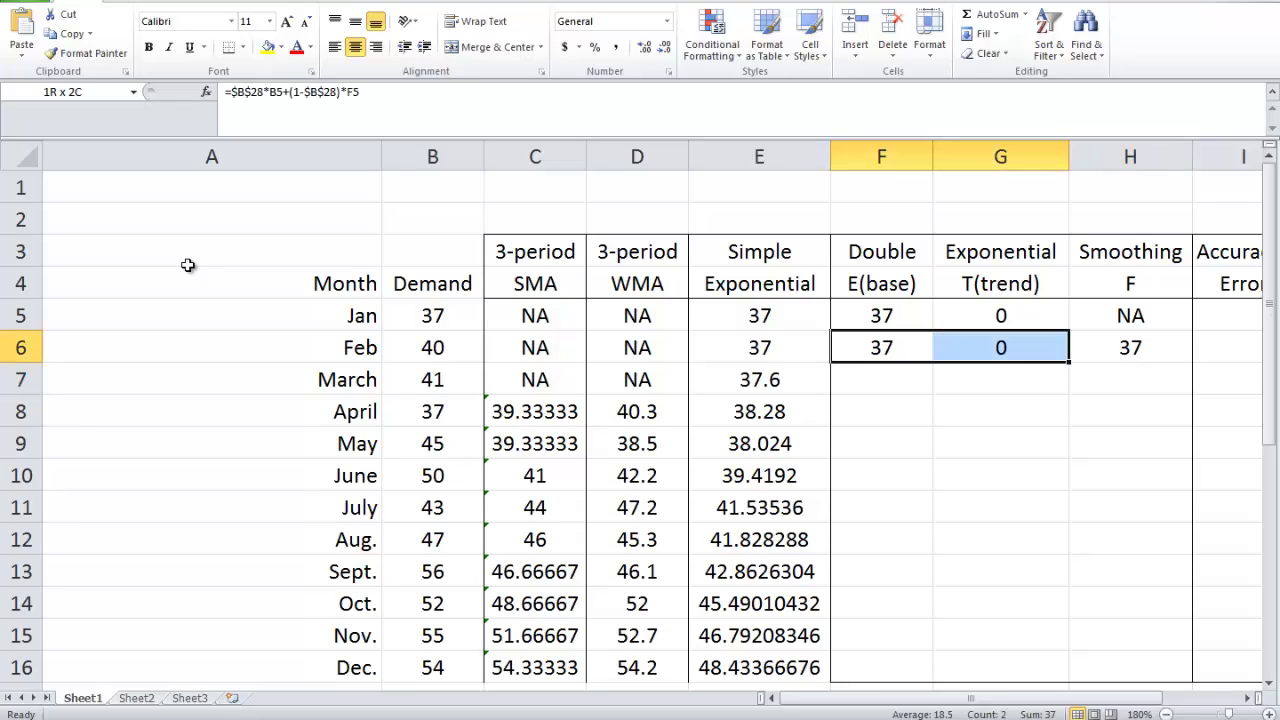
key("shift+Right")
left_click_drag(1192, 362, 1192, 678)
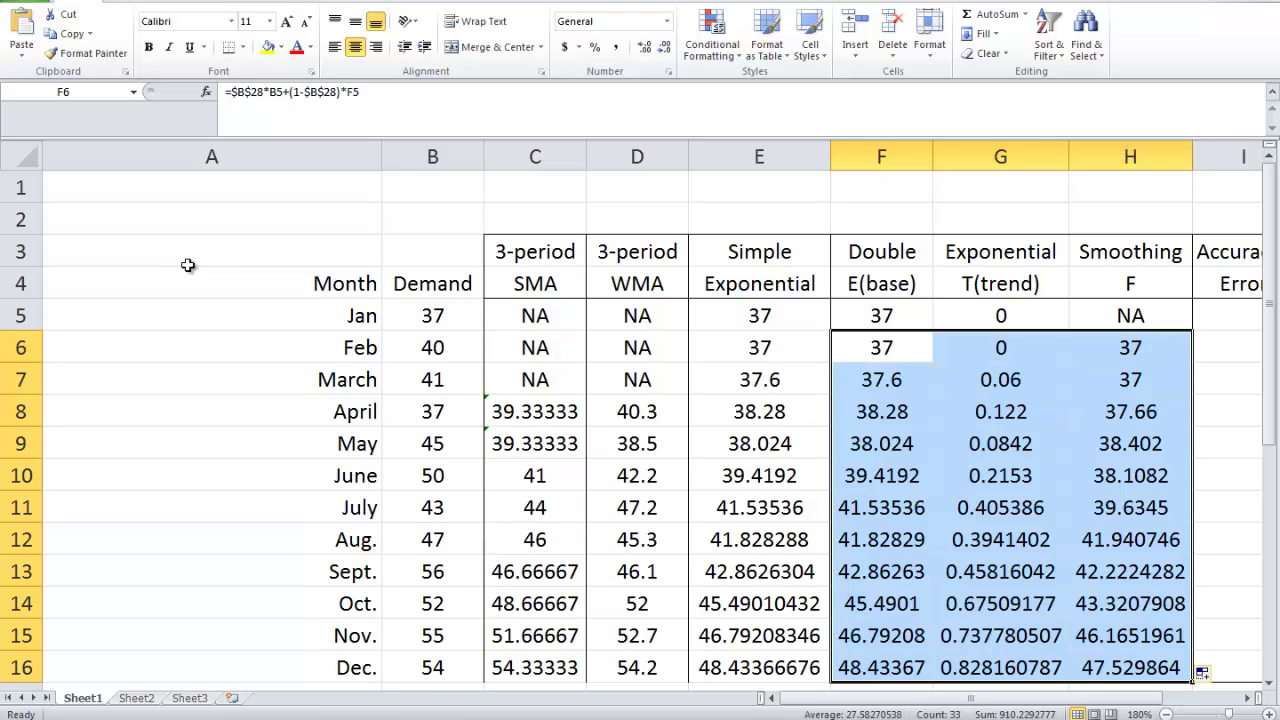
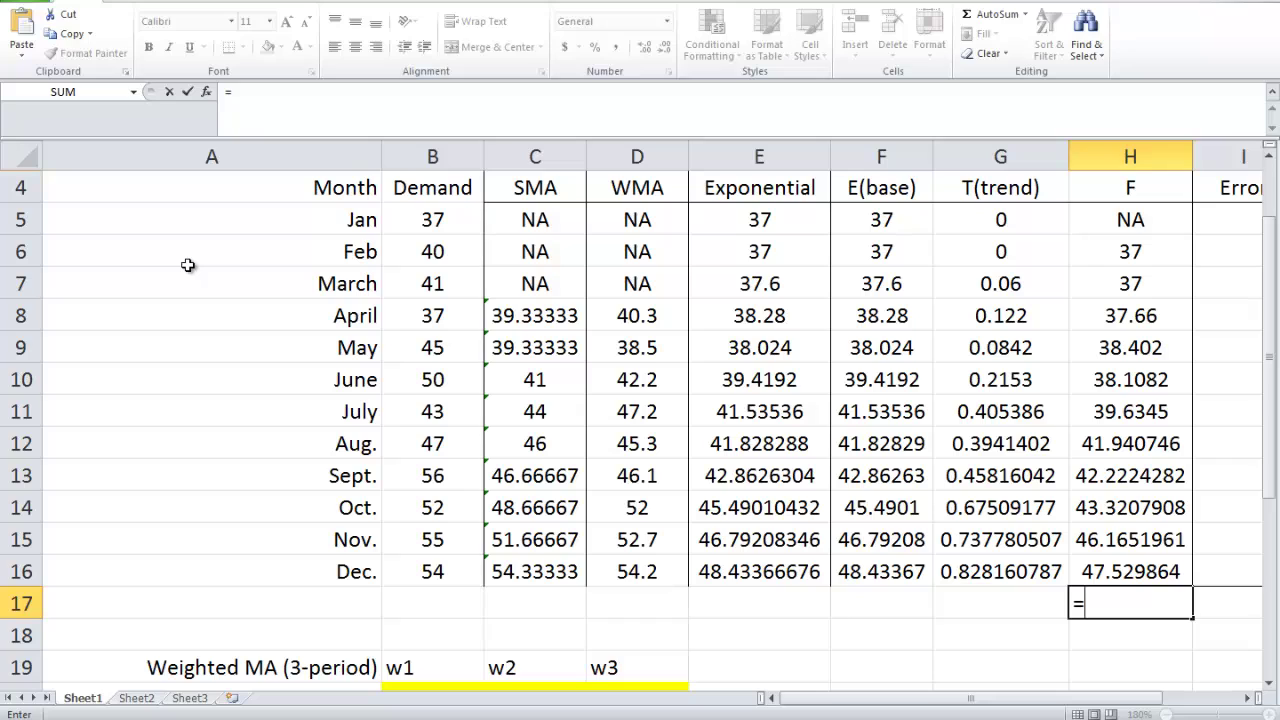
- Enter the one-period-ahead forecast in H17 as December's base plus its trend, =F16+G16
key("Up")
key("Left")
key("Left")
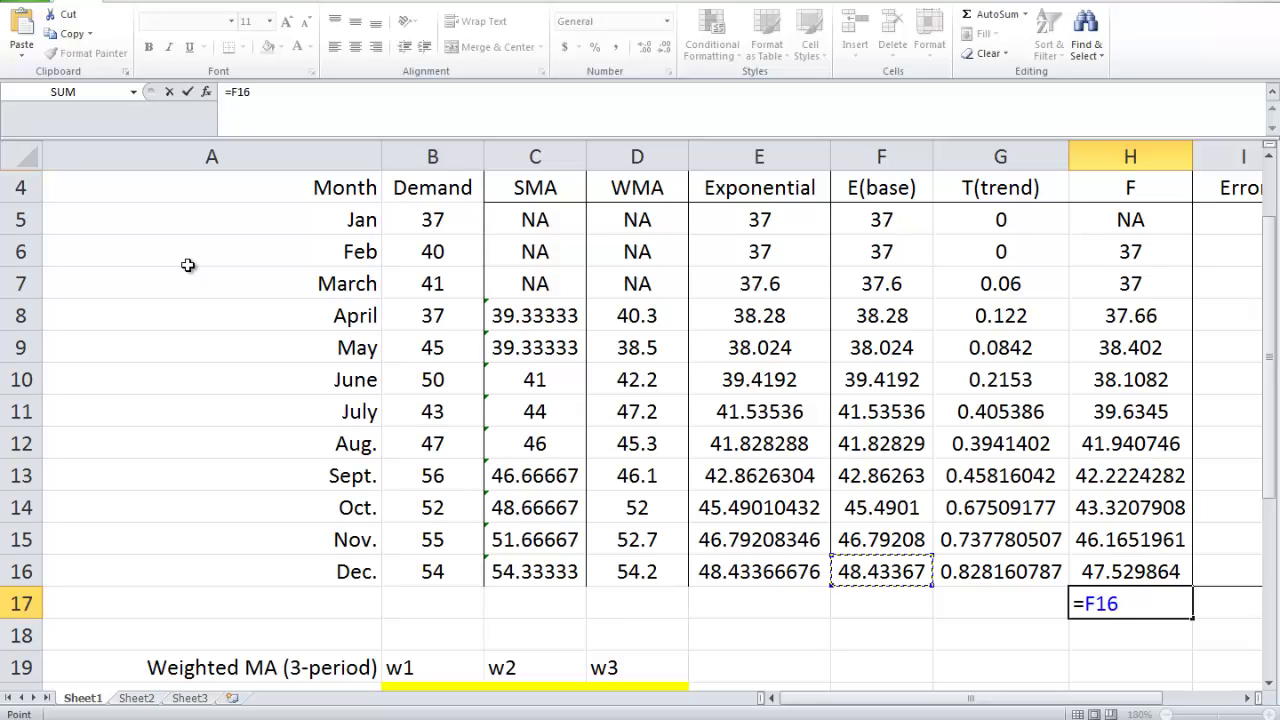
type("+")
key("Up")
key("Left")
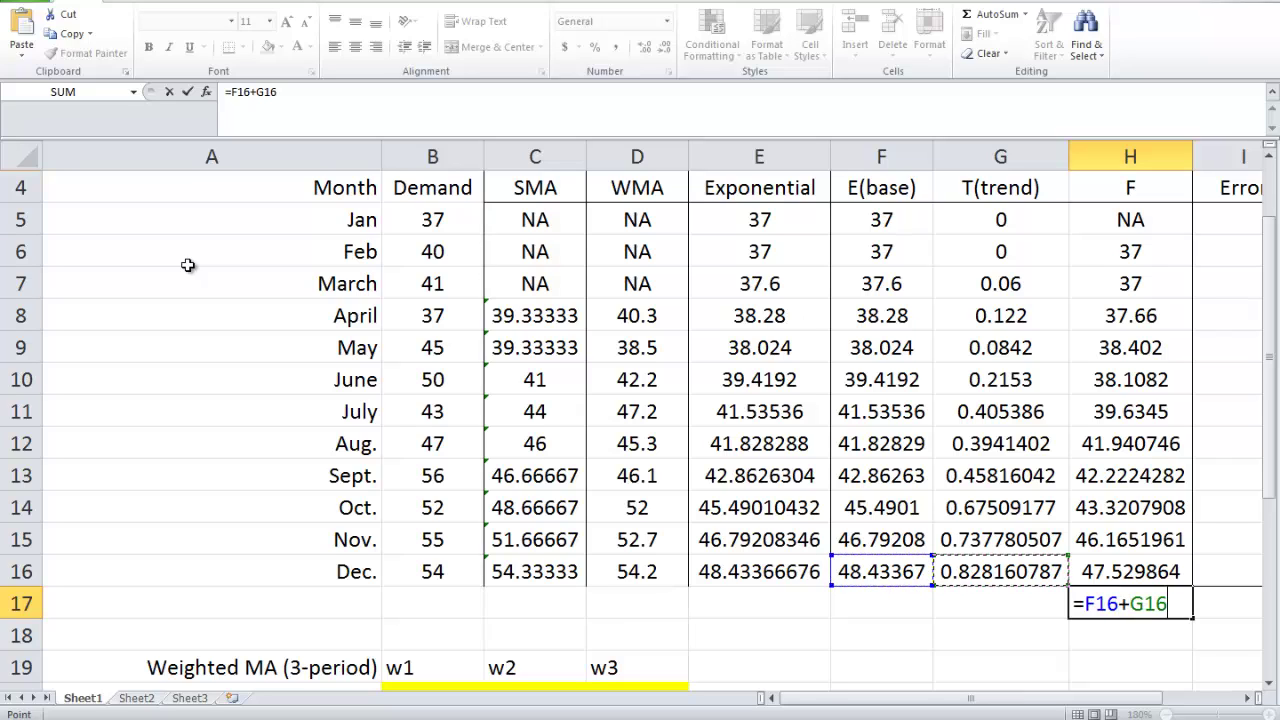
key("Return")
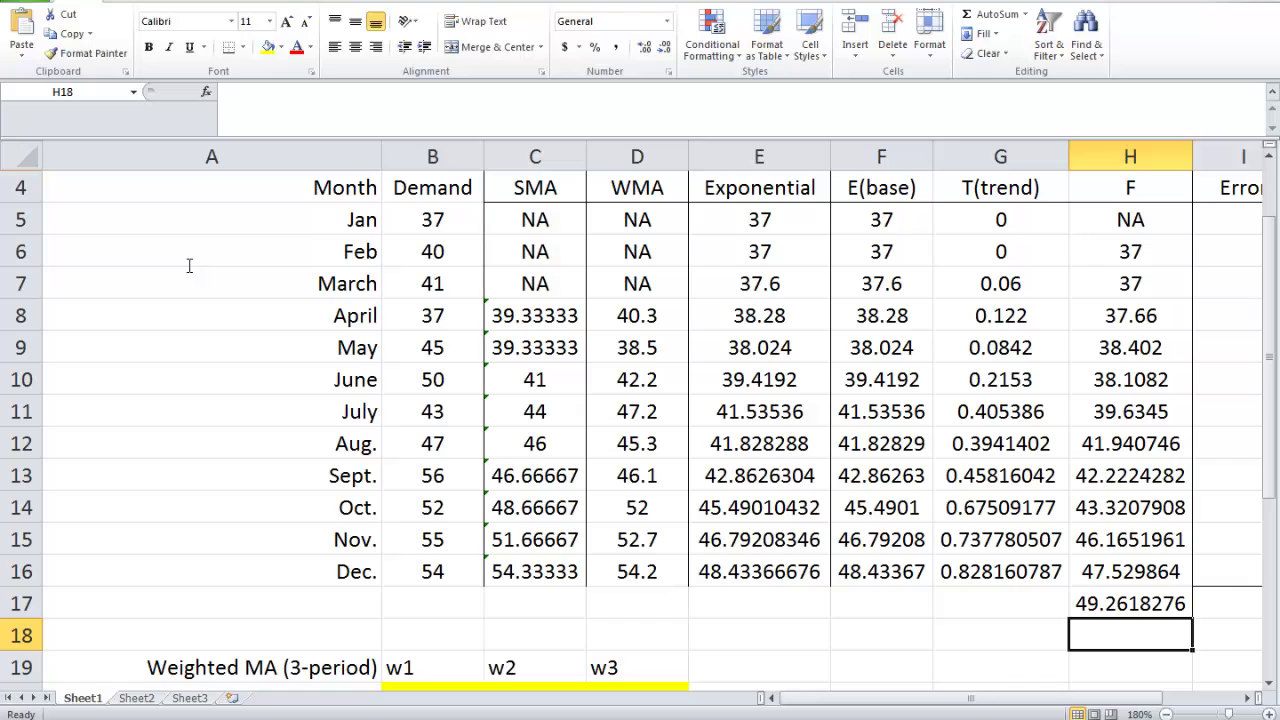
- Enter the two-periods-ahead forecast in H18 as December's base plus twice its trend, =F16+2*G16
type("=")
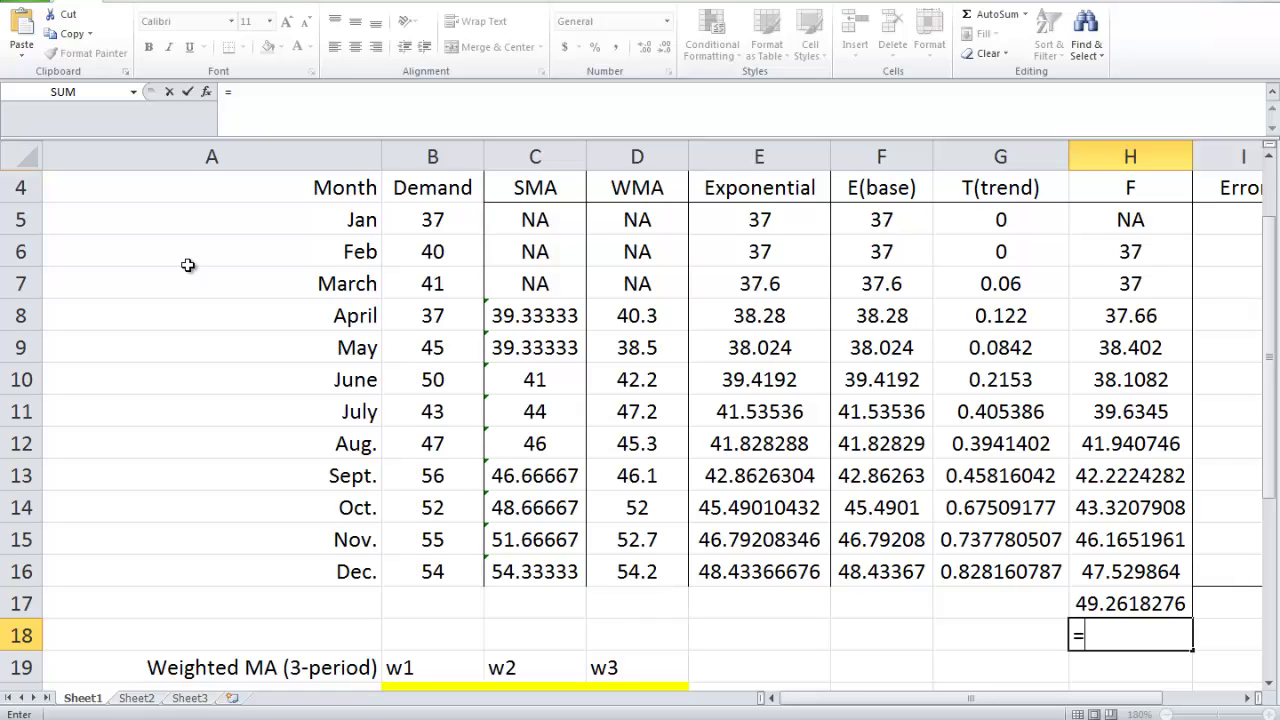
key("Left")
key("Left")
key("Up")
key("Up")
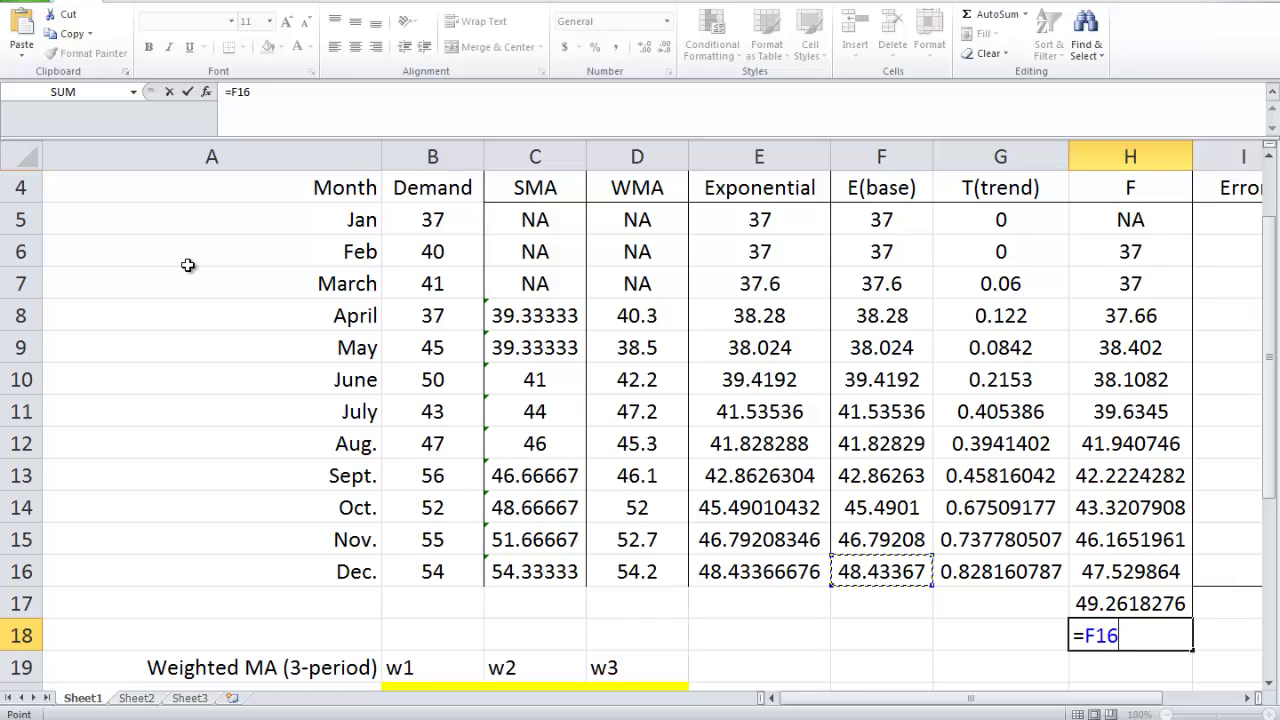
type("+2*")
key("Up")
key("Up")
key("Left")
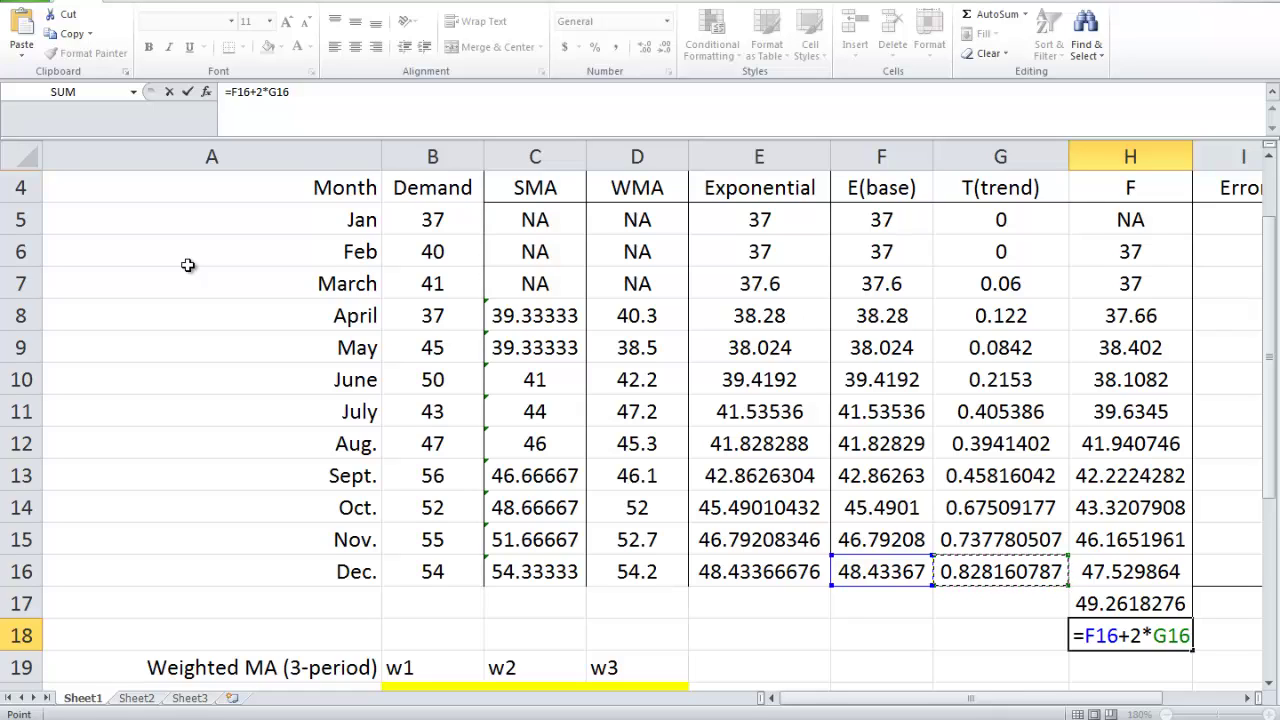
key("Return")
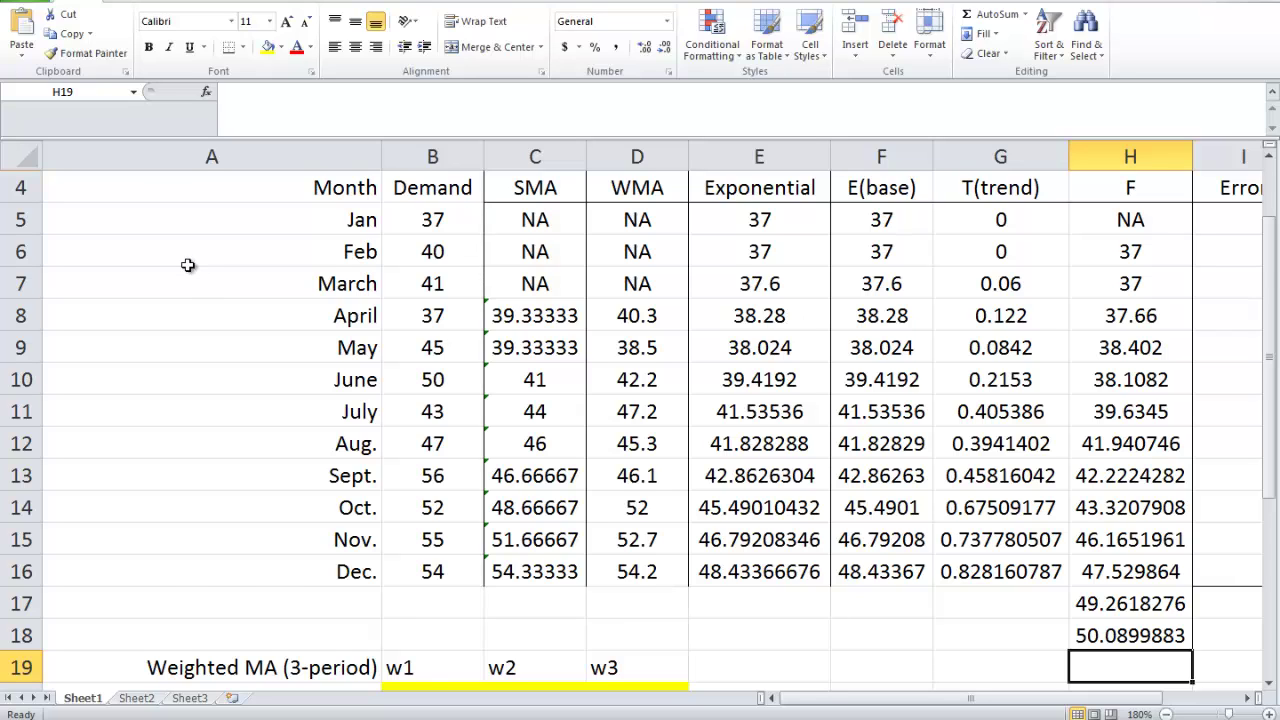
- Enter the three-periods-ahead forecast in H19 as December's base plus three times its trend, =F16+3*G16
scroll(187, 265, "down", 1)
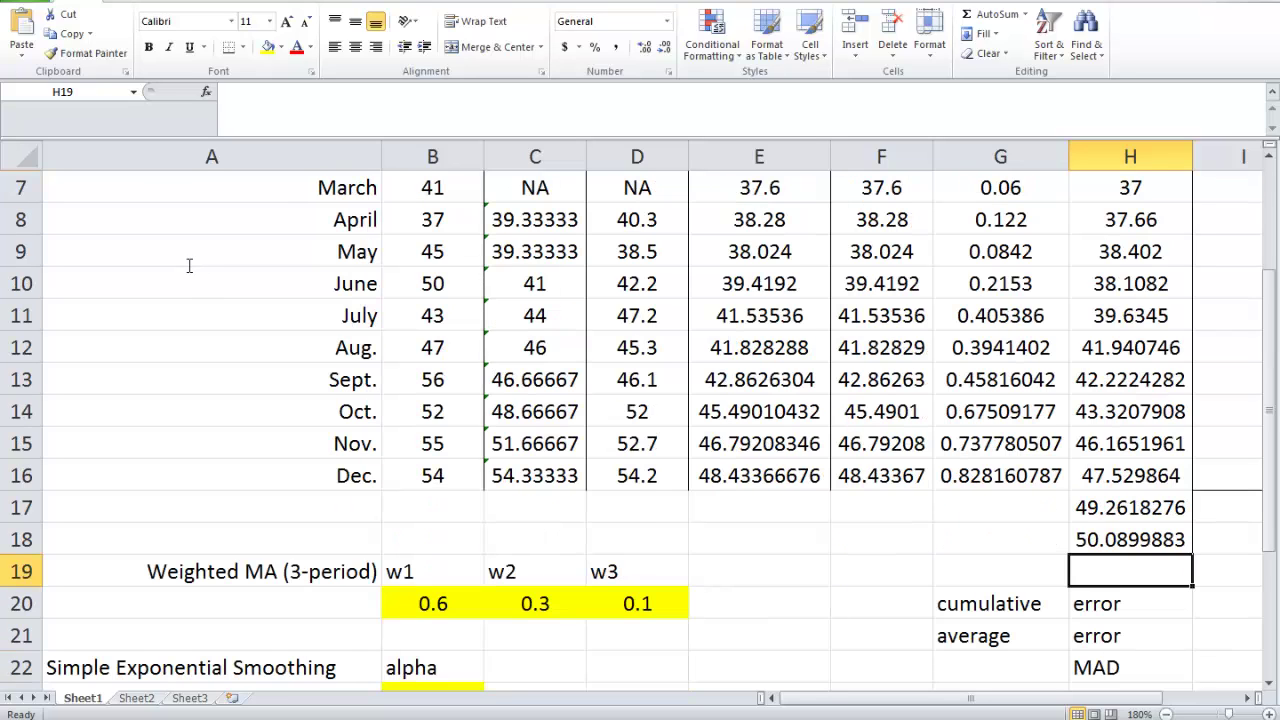
type("=")
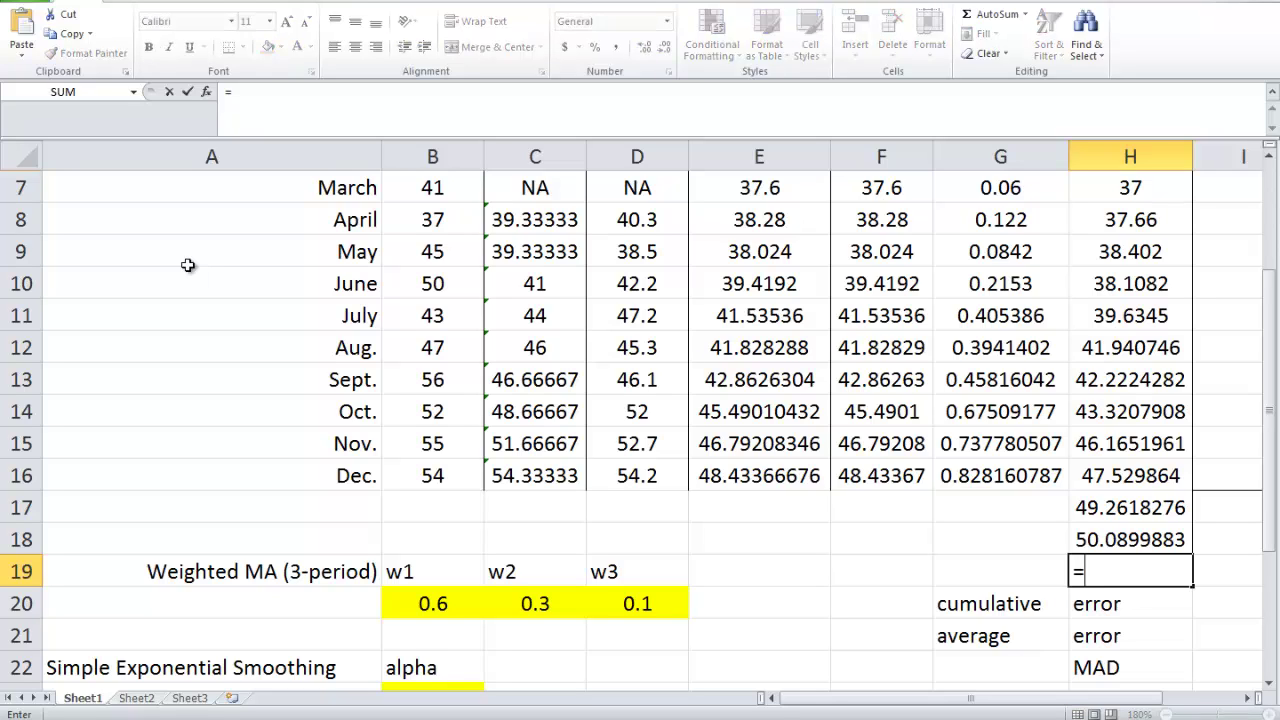
scroll(187, 265, "up", 1)
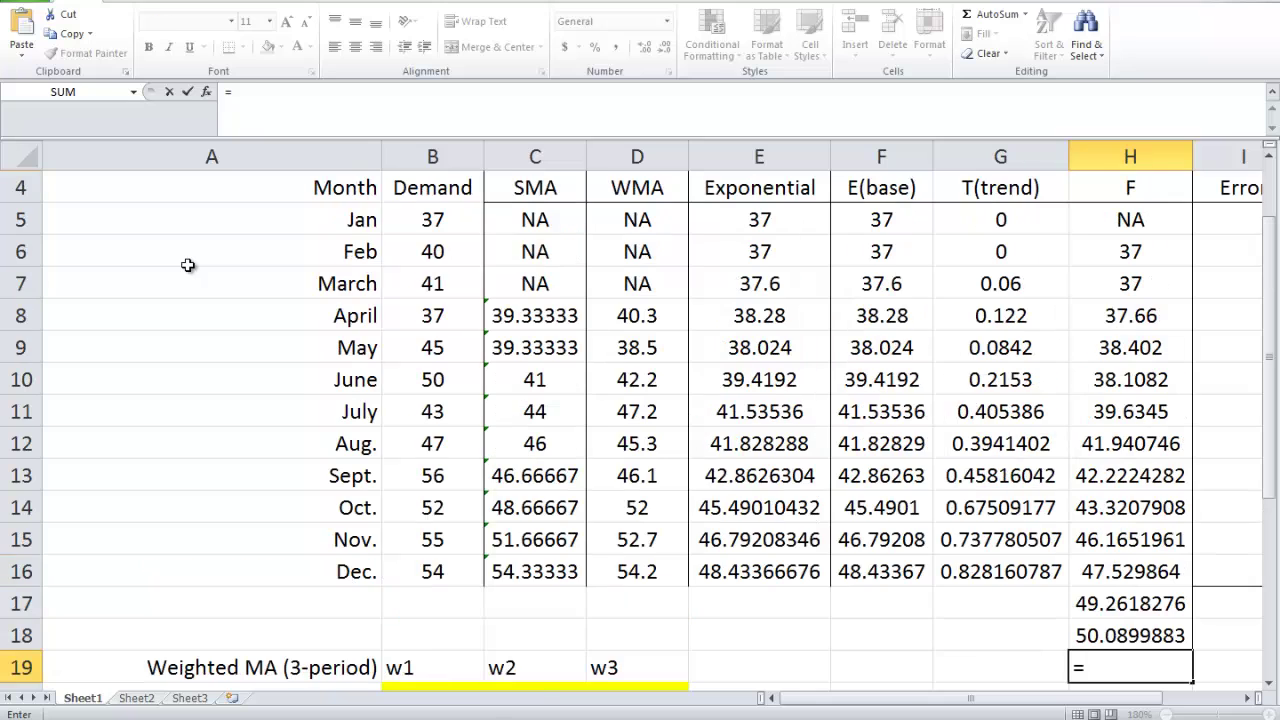
key("Up")
key("Up")
key("Up")
key("Left")
key("Left")
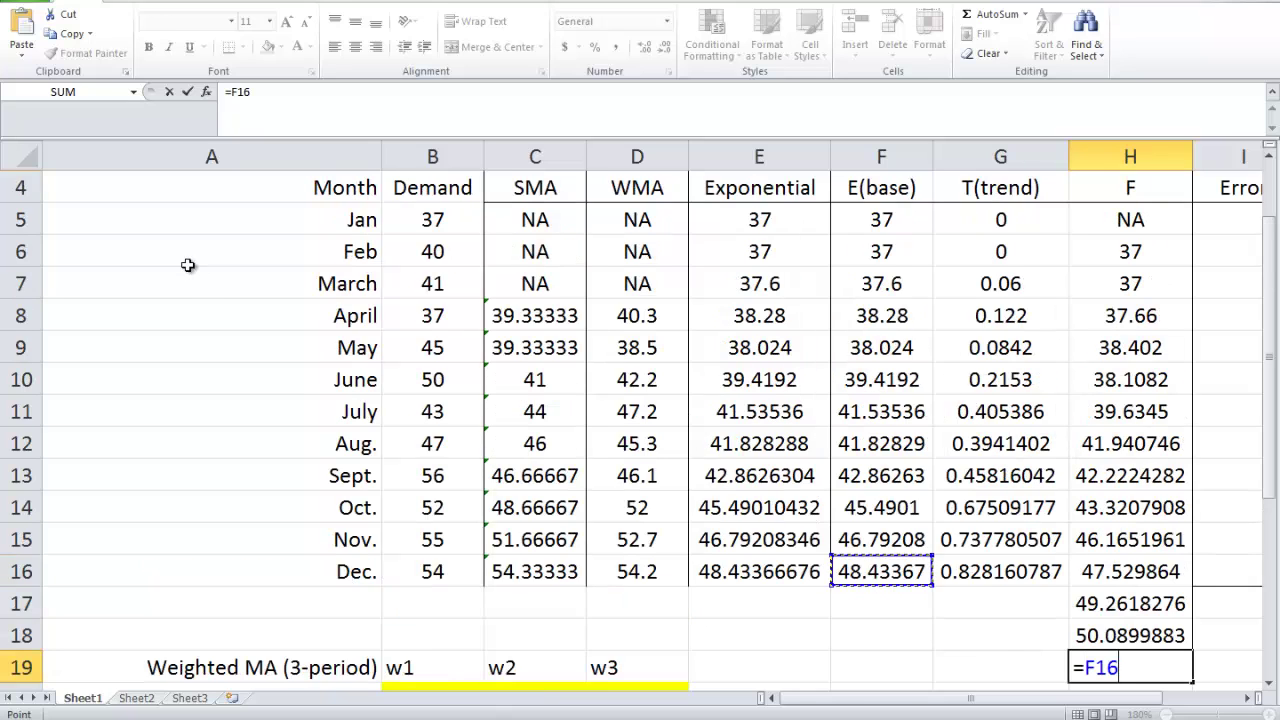
scroll(187, 265, "down", 1)
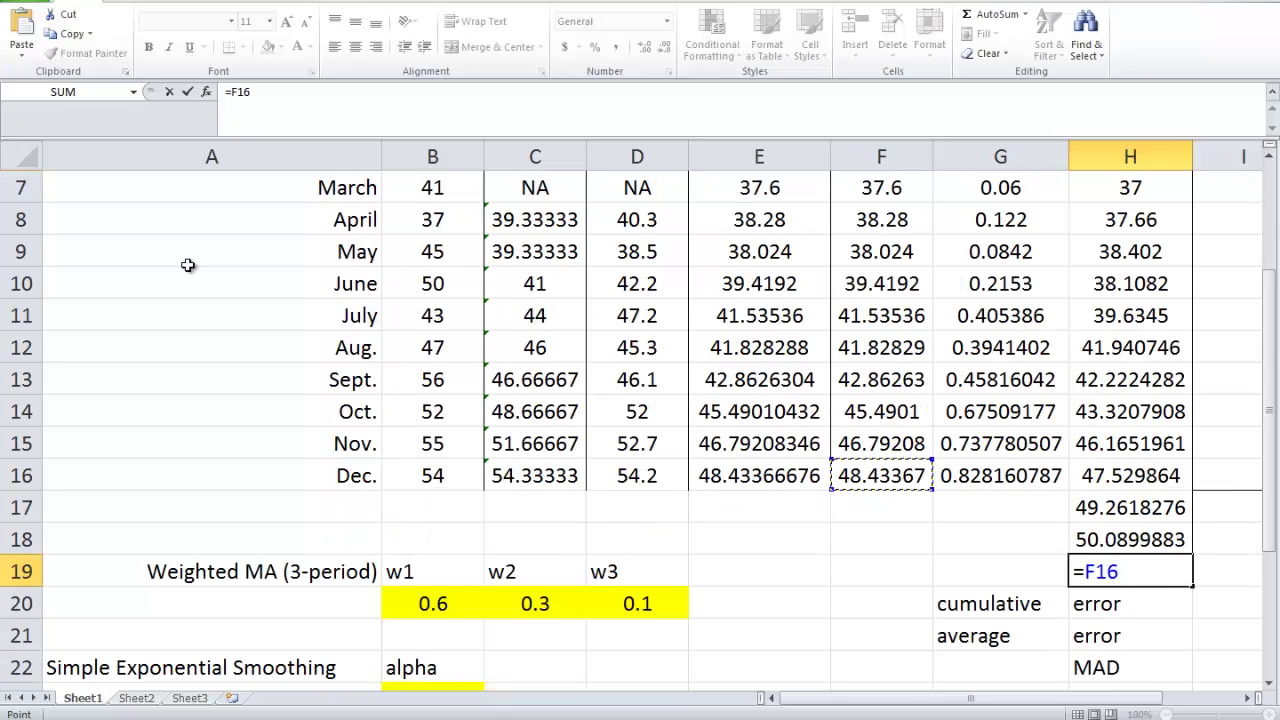
type("+3*")
key("Up")
key("Up")
key("Up")
key("Left")
key("Return")
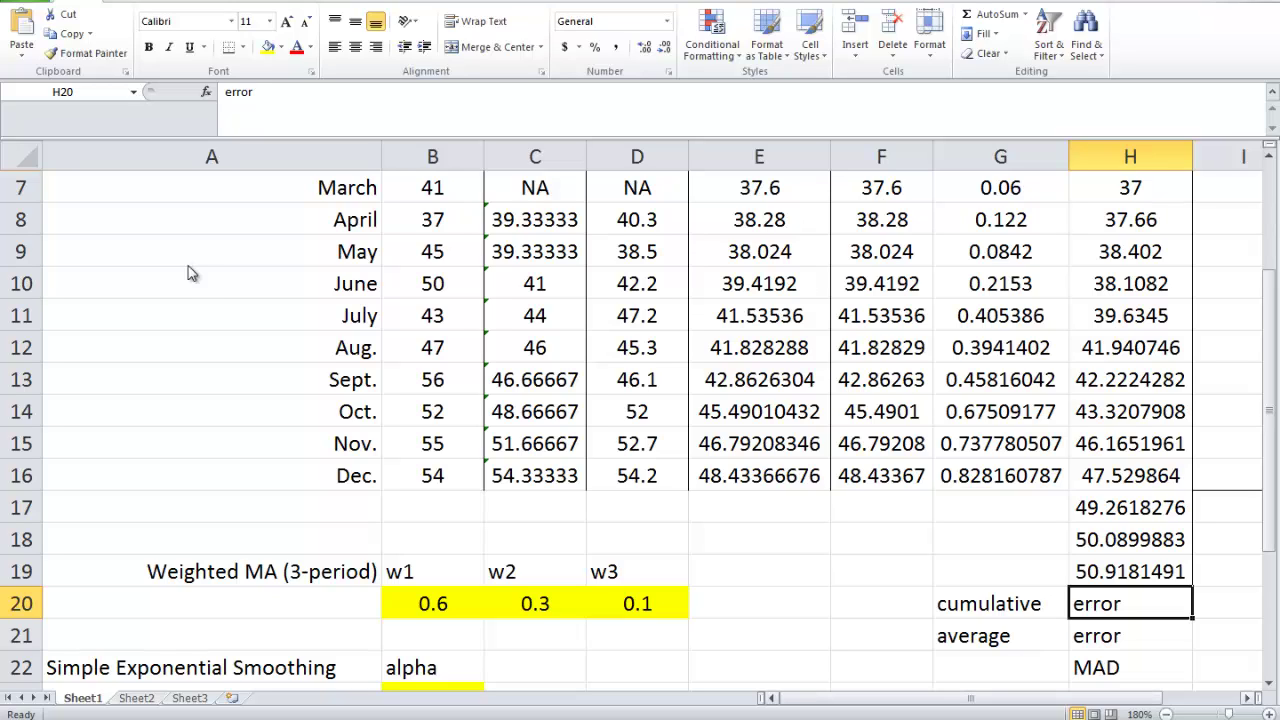
- Hide columns C through E, holding the SMA, WMA and simple exponential forecasts
scroll(190, 270, "right", 1)
scroll(187, 265, "up", 1)
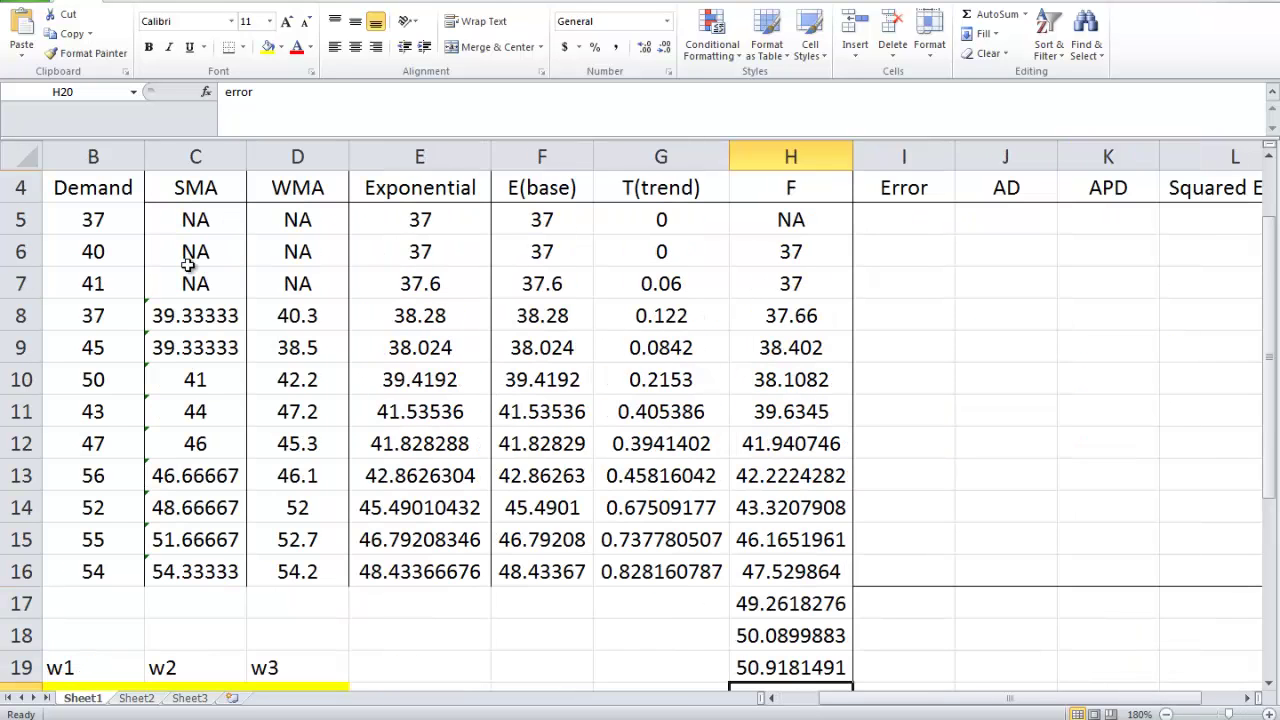
scroll(187, 265, "up", 1)
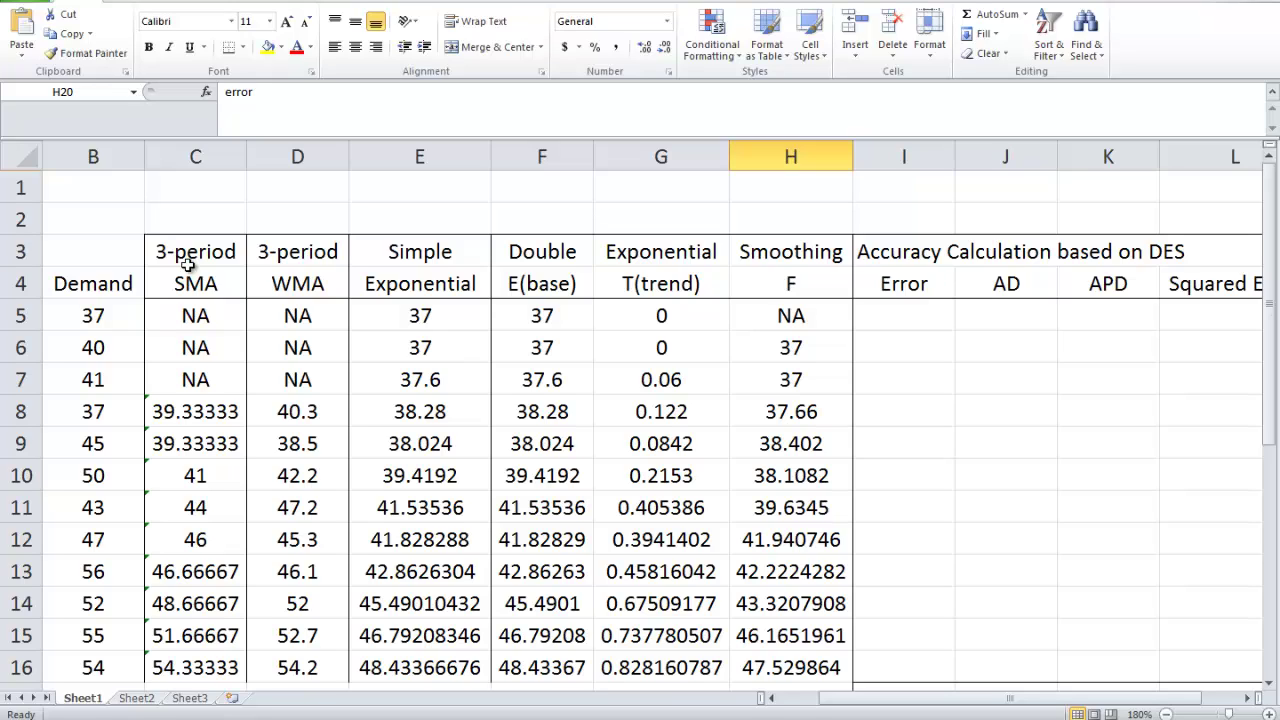
left_click_drag(195, 157, 419, 157)
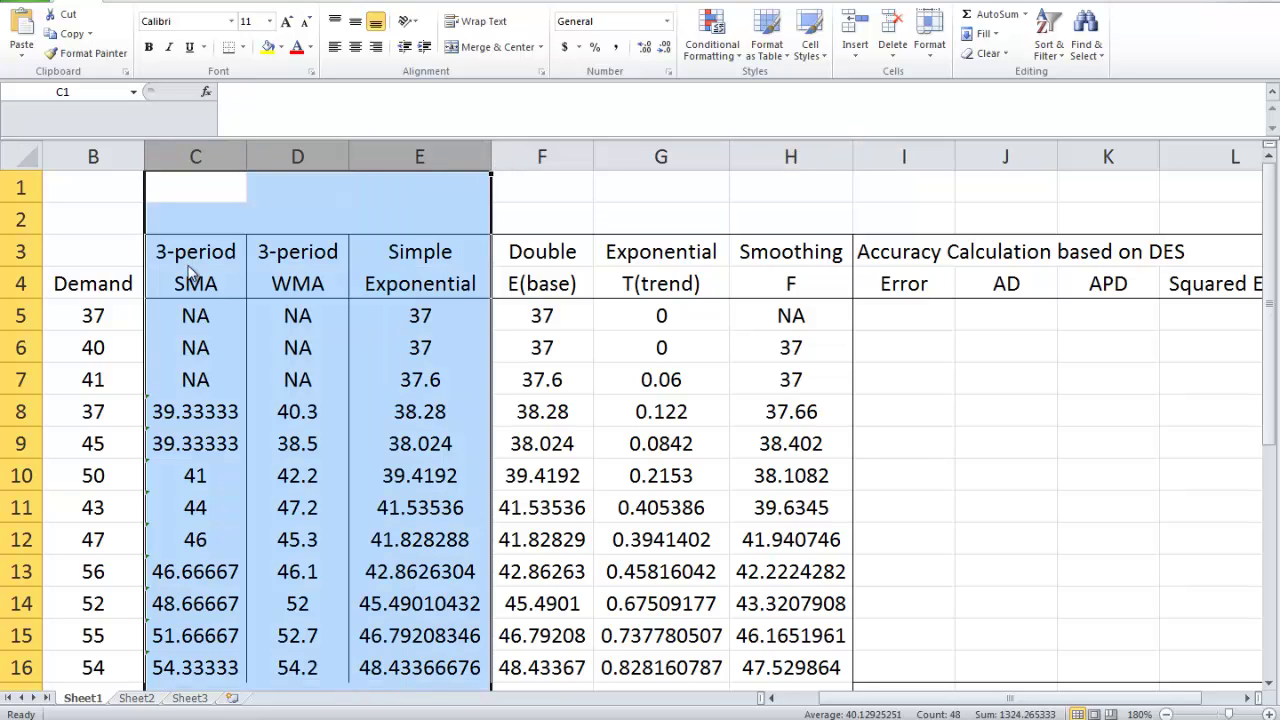
key("shift+F10")
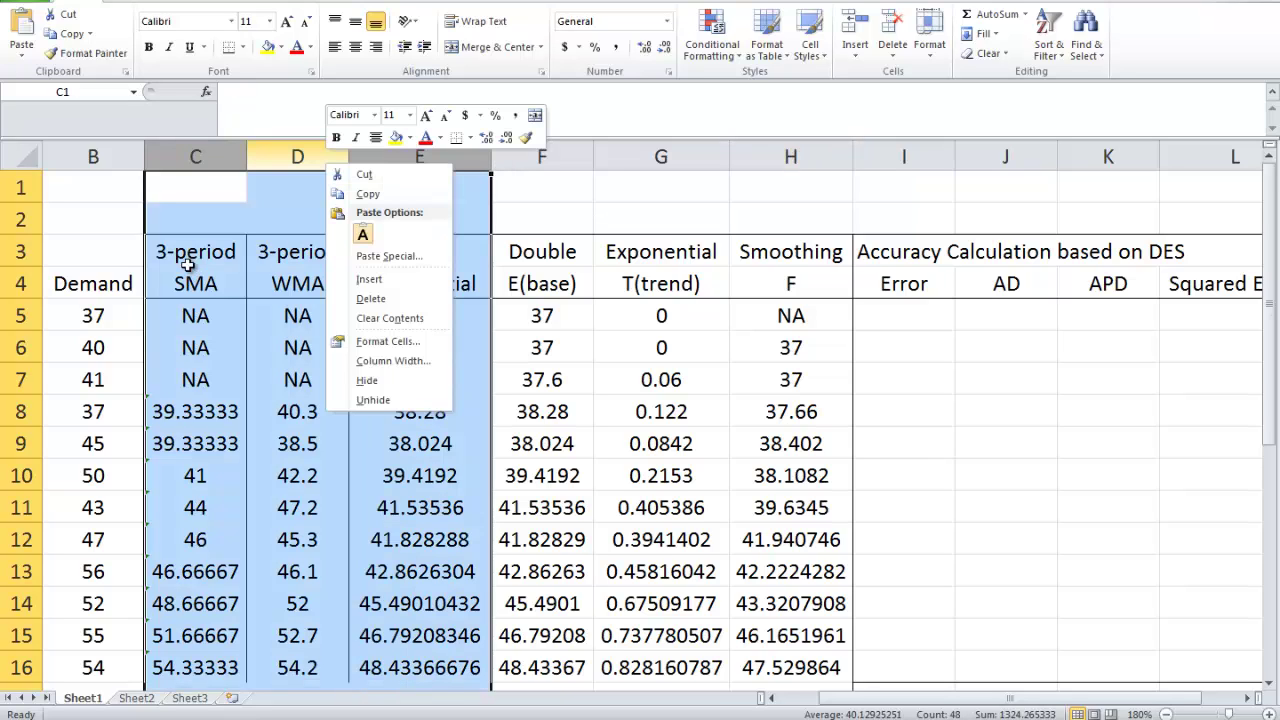
key("Down")
key("Down")
key("Down")
key("Down")
key("Down")
key("Down")
key("Down")
key("Down")
key("Down")
key("Down")
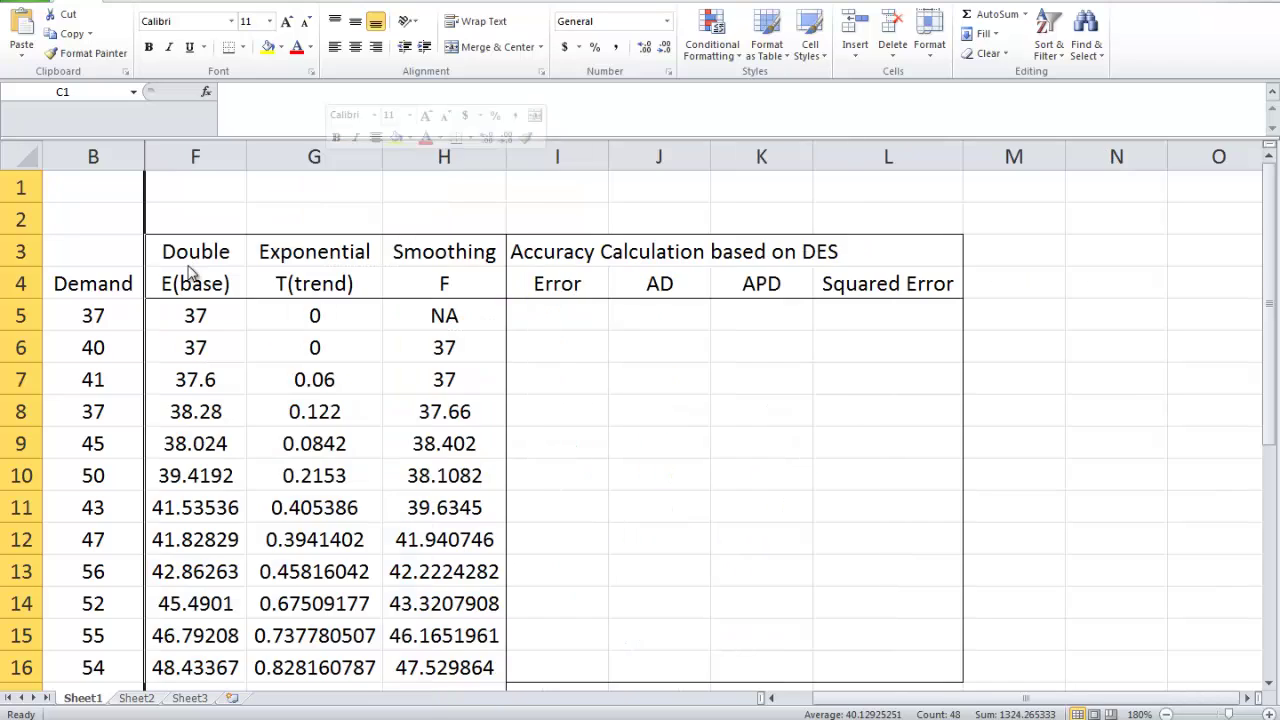
key("Return")
- Enter February's forecast error in I6 as demand minus the double exponential smoothing forecast, =B6-H6
key("Right")
key("Right")
key("Right")
key("Right")
key("Down")
key("Down")
key("Down")
key("Down")
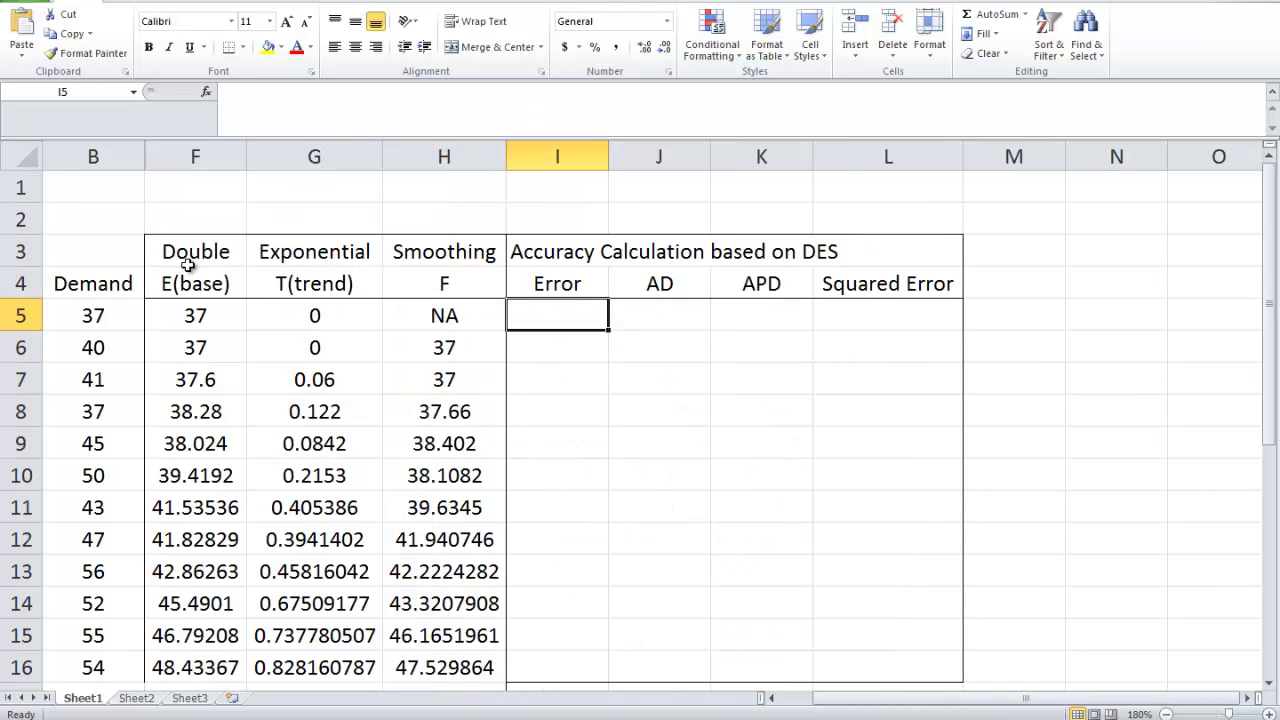
key("Left")
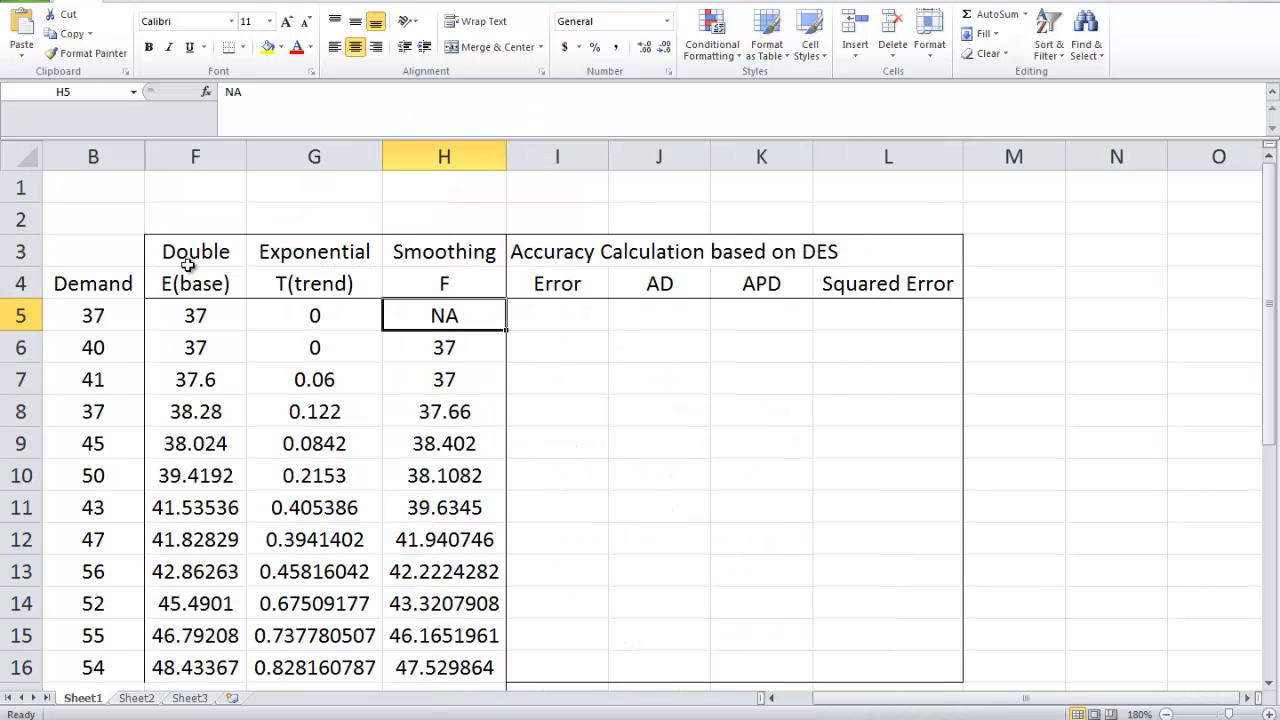
key("Right")
key("Down")
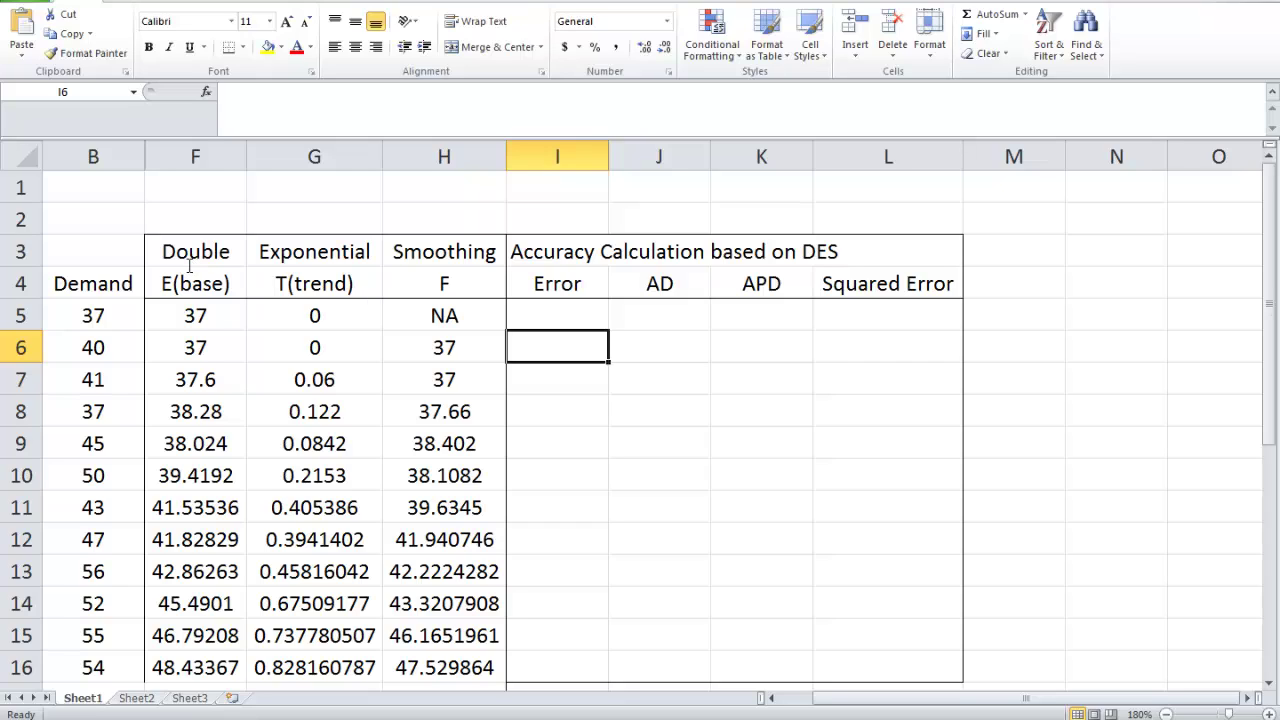
type("=")
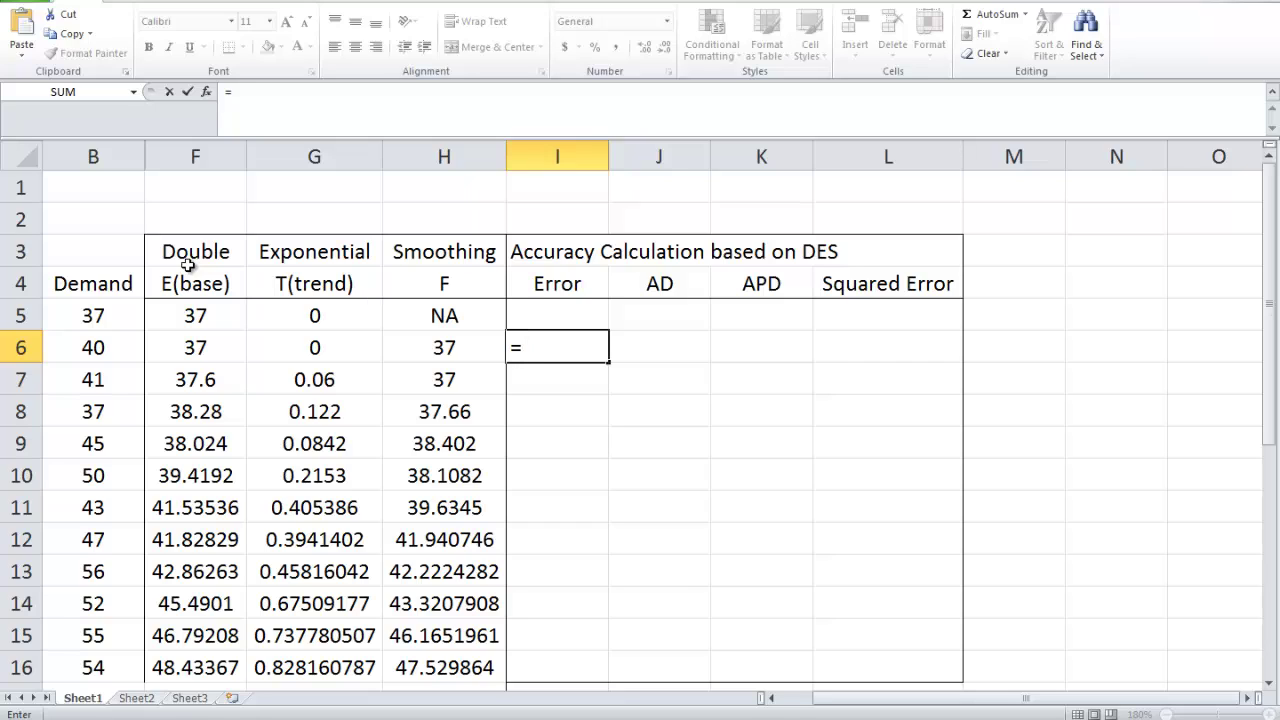
type("B6-")
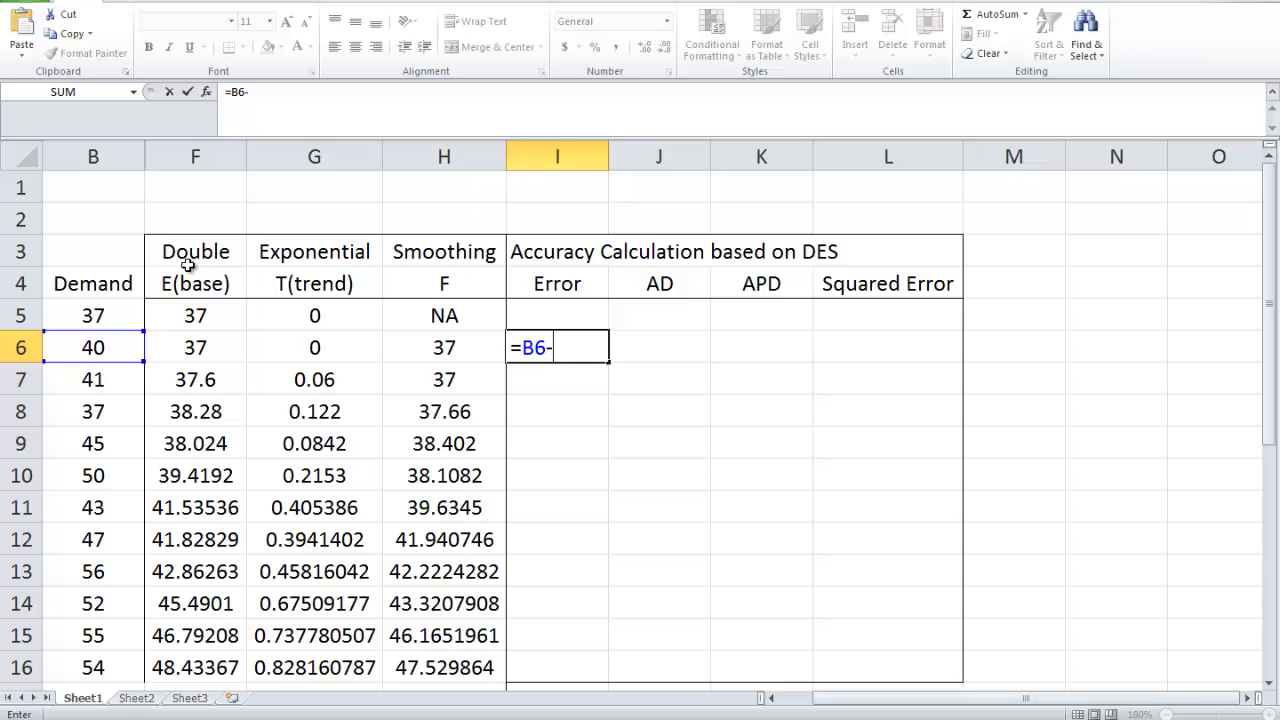
type("H6")
key("Return")
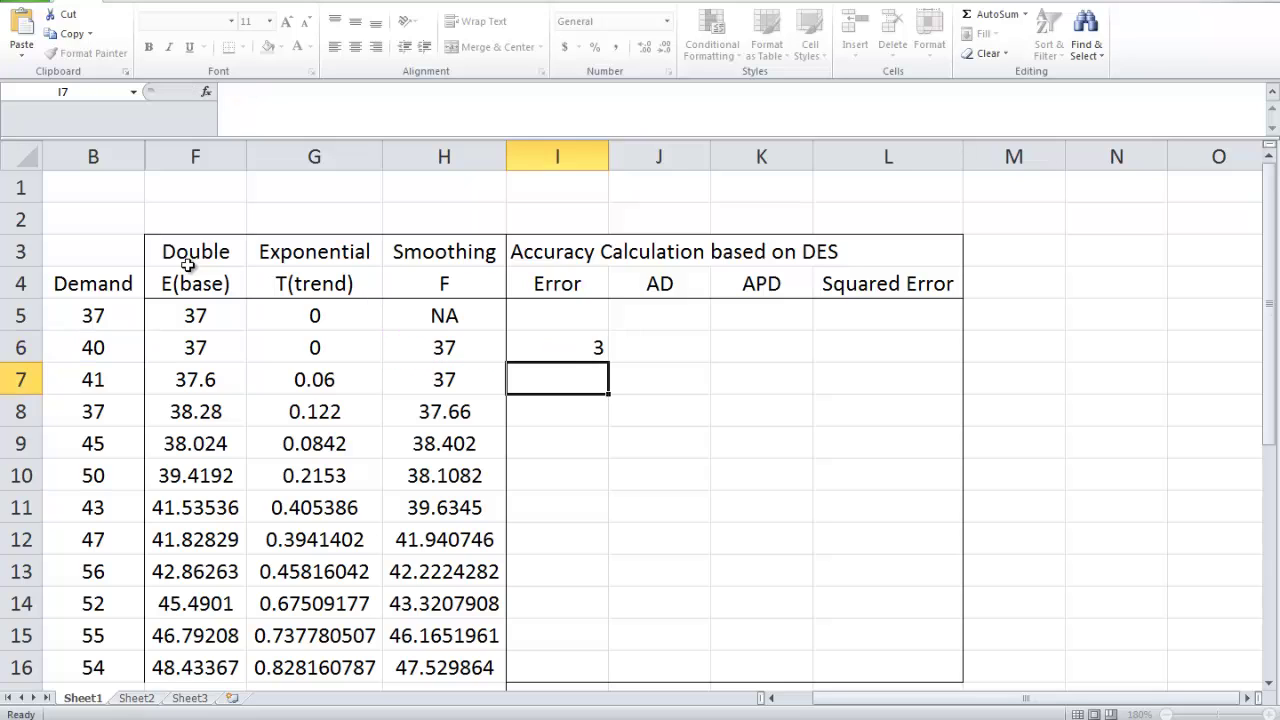
key("Up")
key("Right")
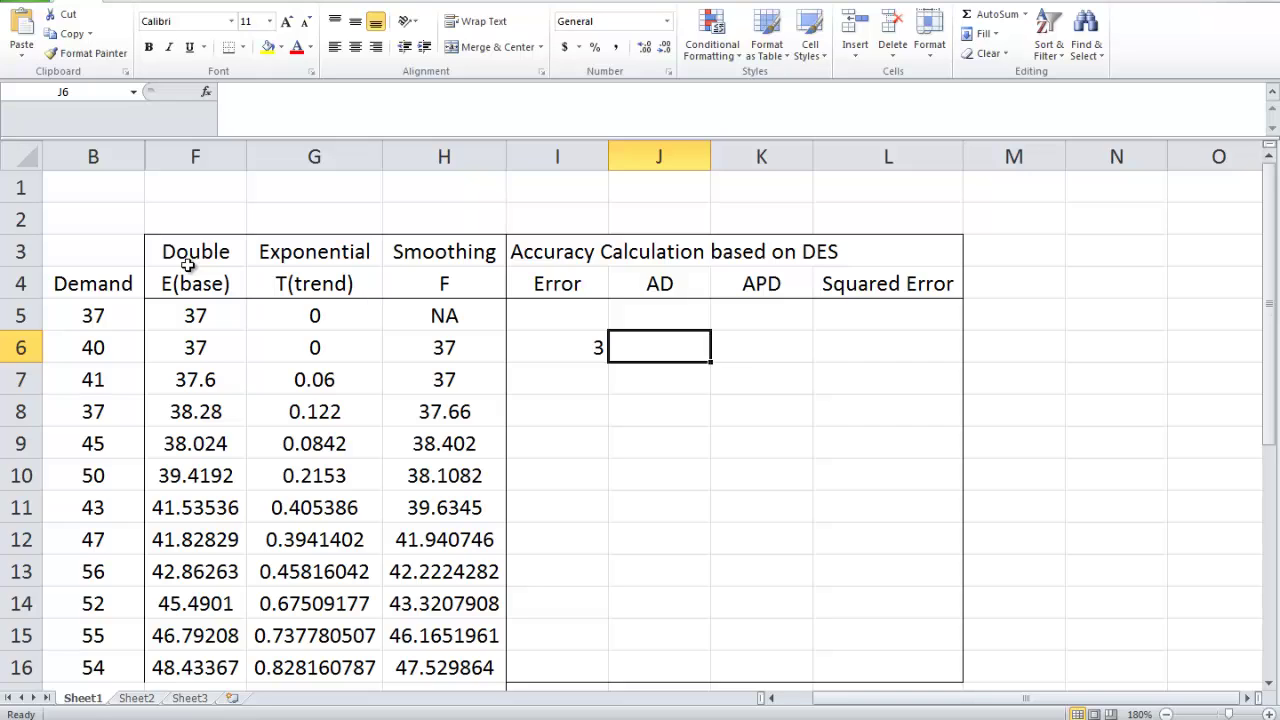
- Enter February's absolute deviation in J6 as the absolute value of its error, =ABS(I6)
type("=")
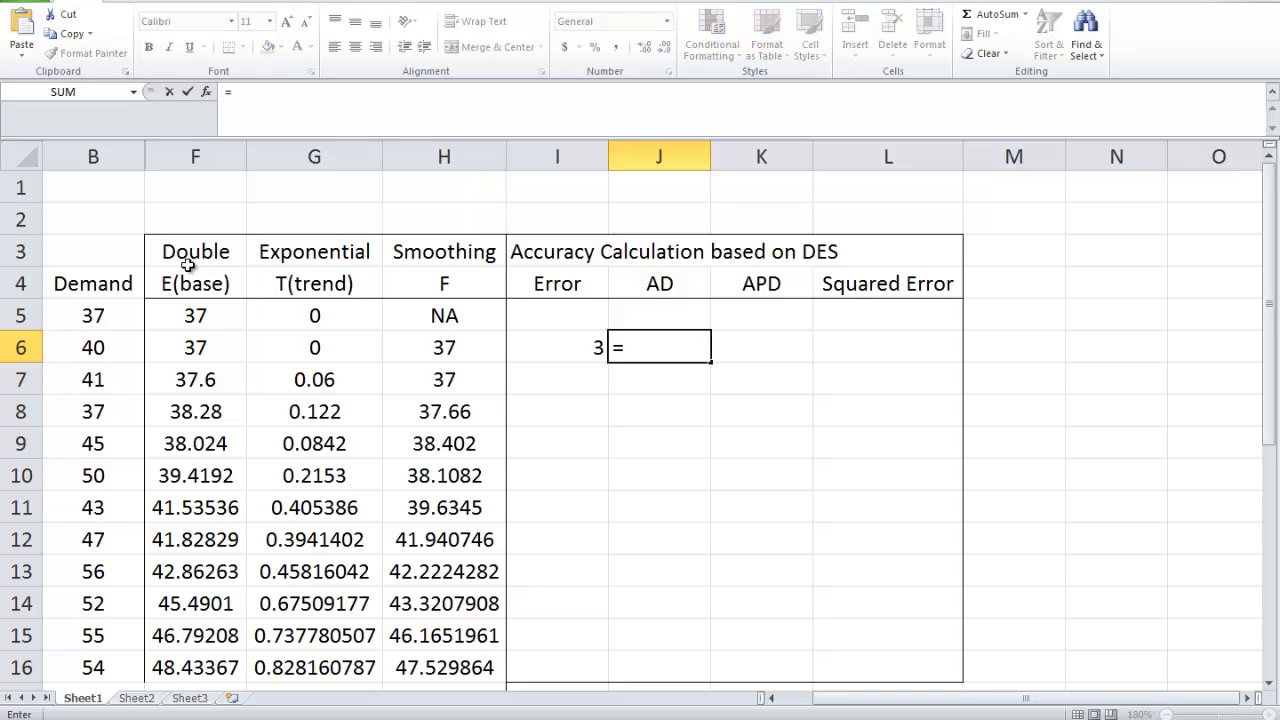
type("ab")
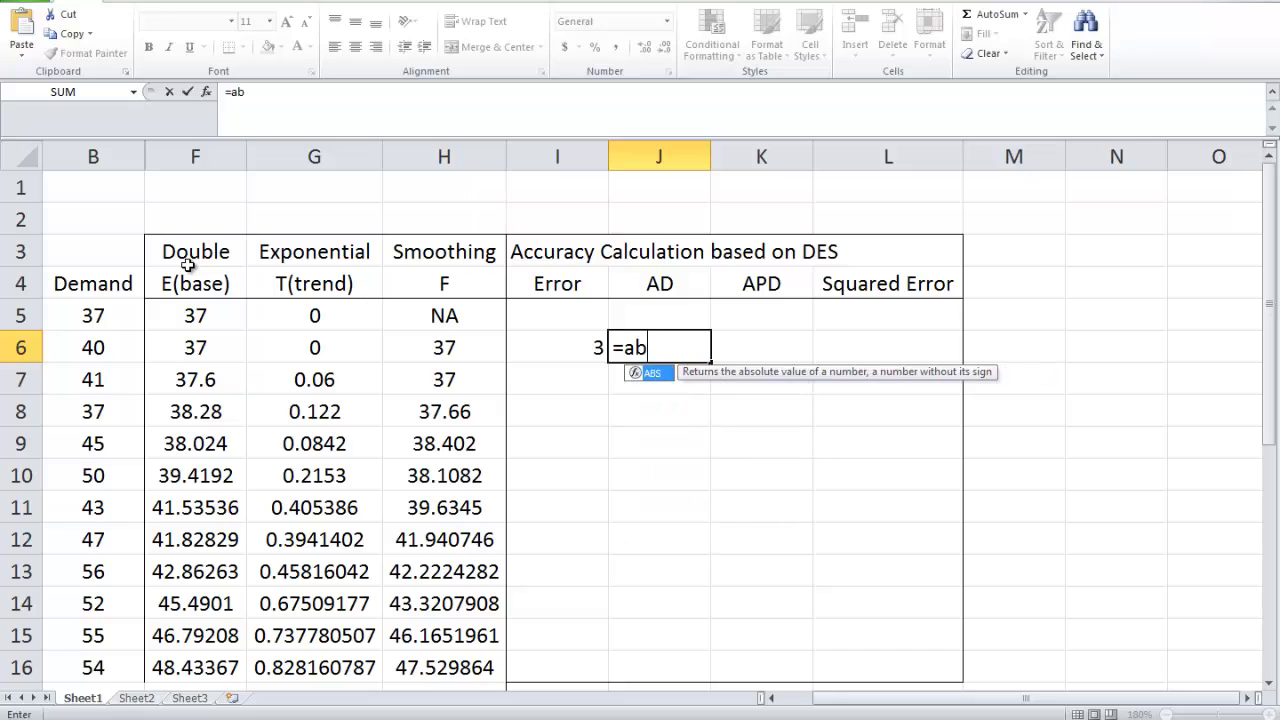
type("s(")
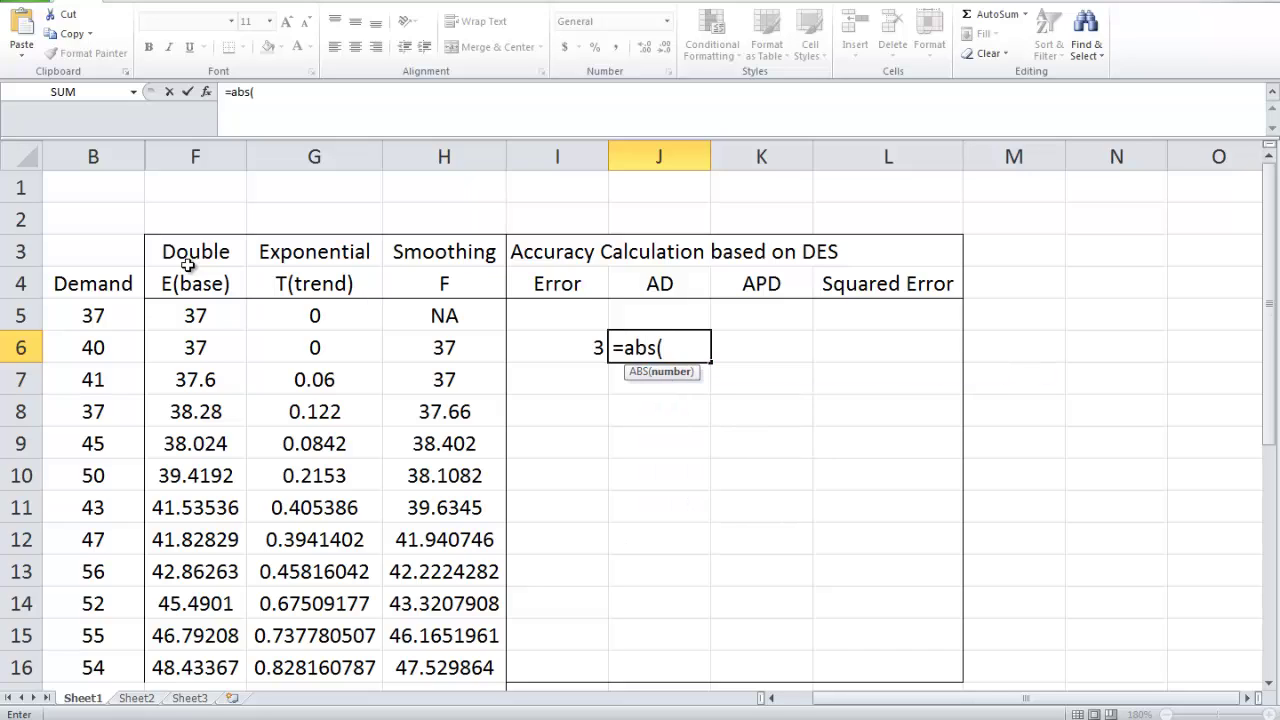
key("Left")
type(")")
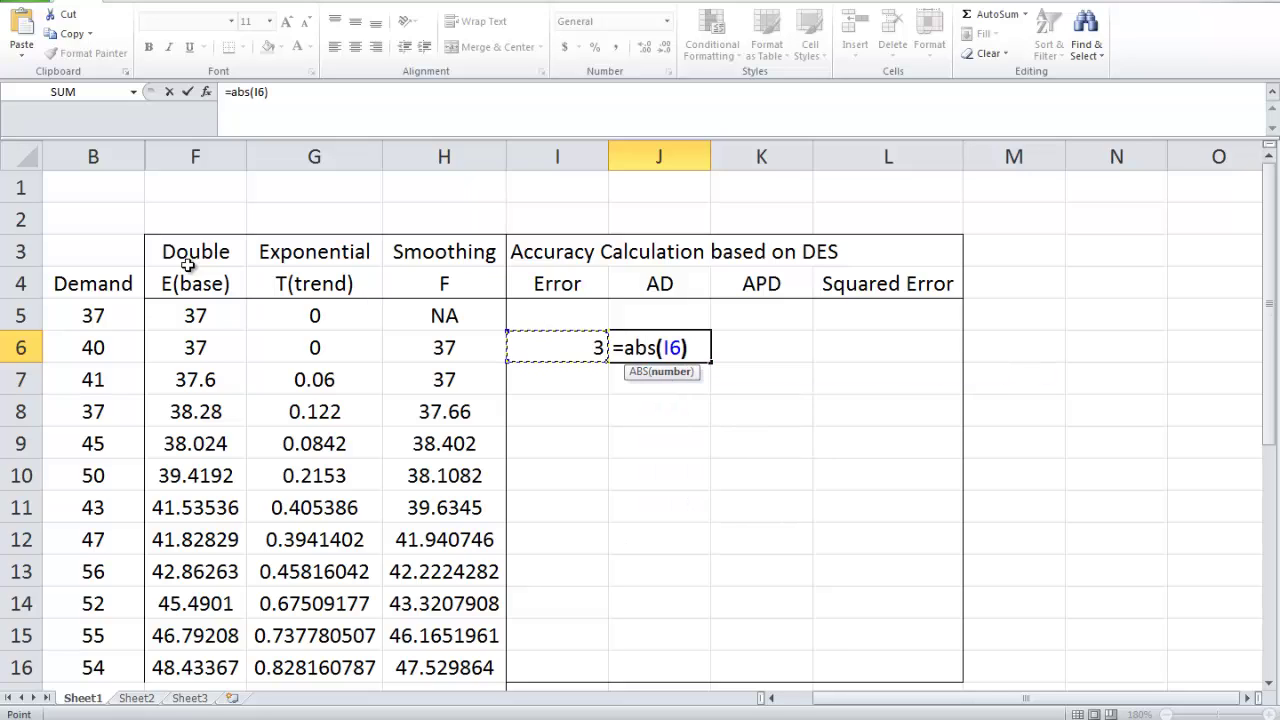
key("Return")
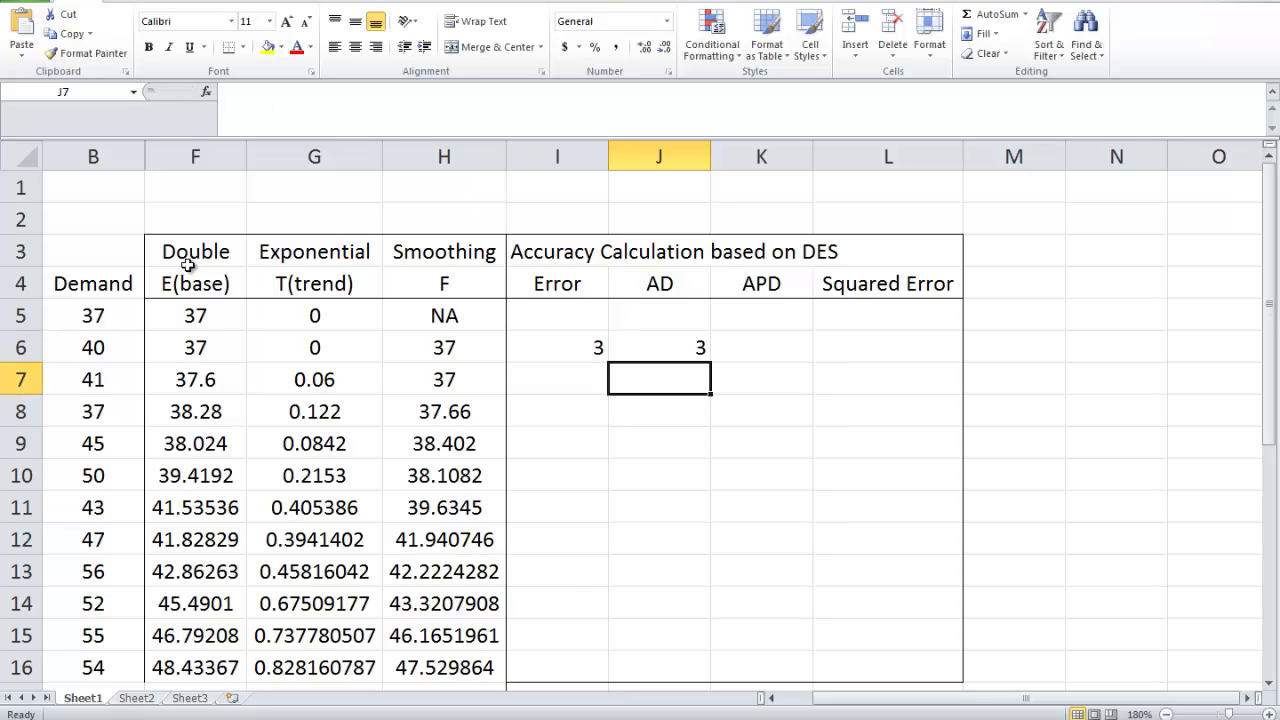
- Enter February's absolute percentage deviation in K6 as the absolute deviation divided by demand, =J6/B6
key("Up")
key("Right")
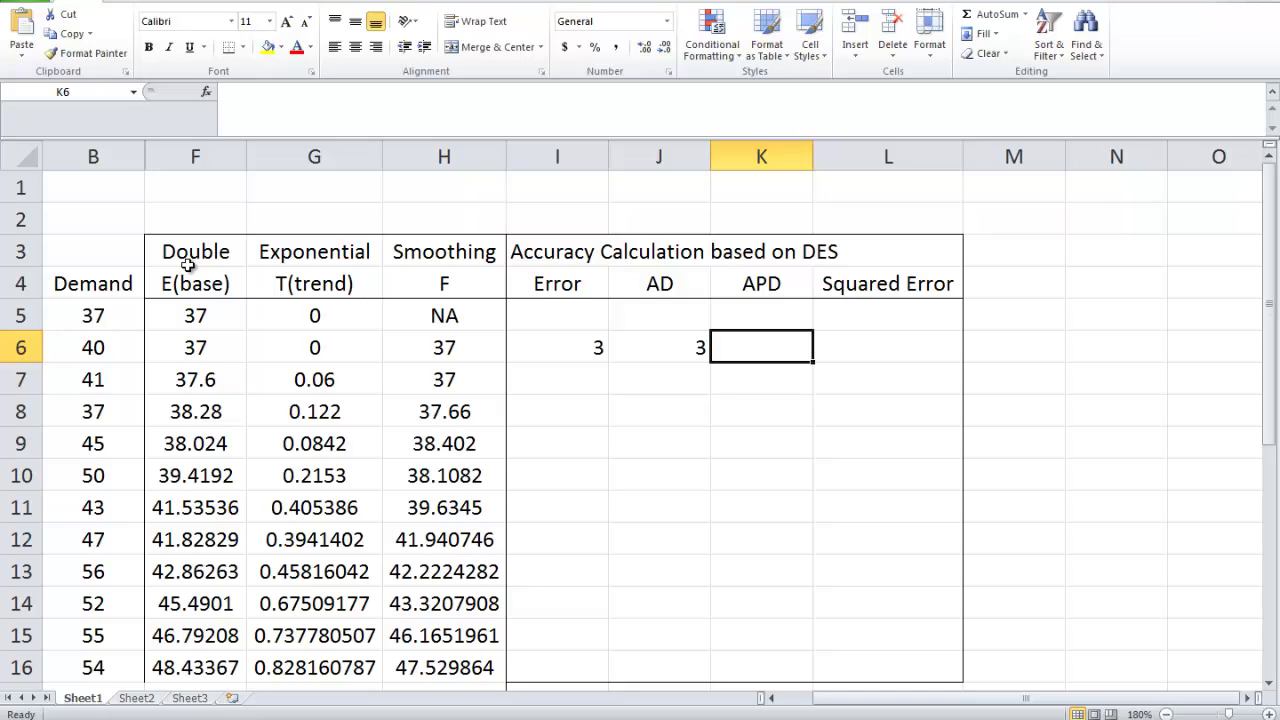
type("=")
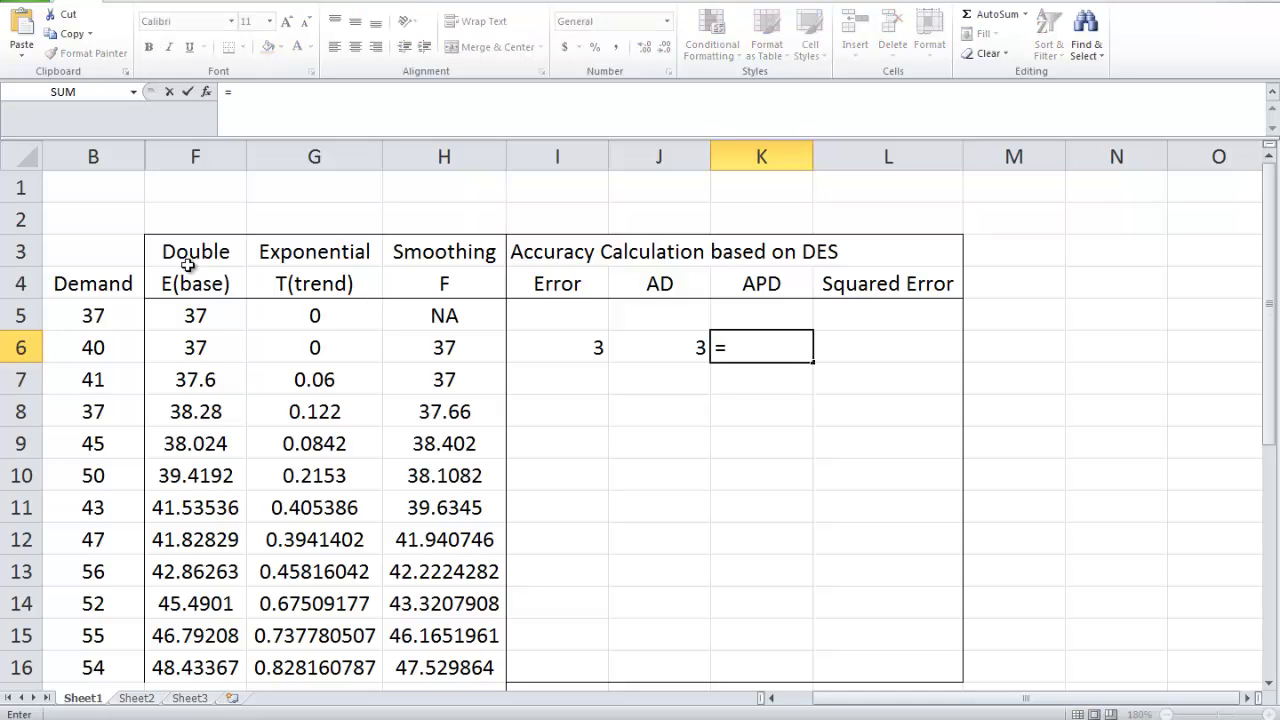
key("Left")
type("/")
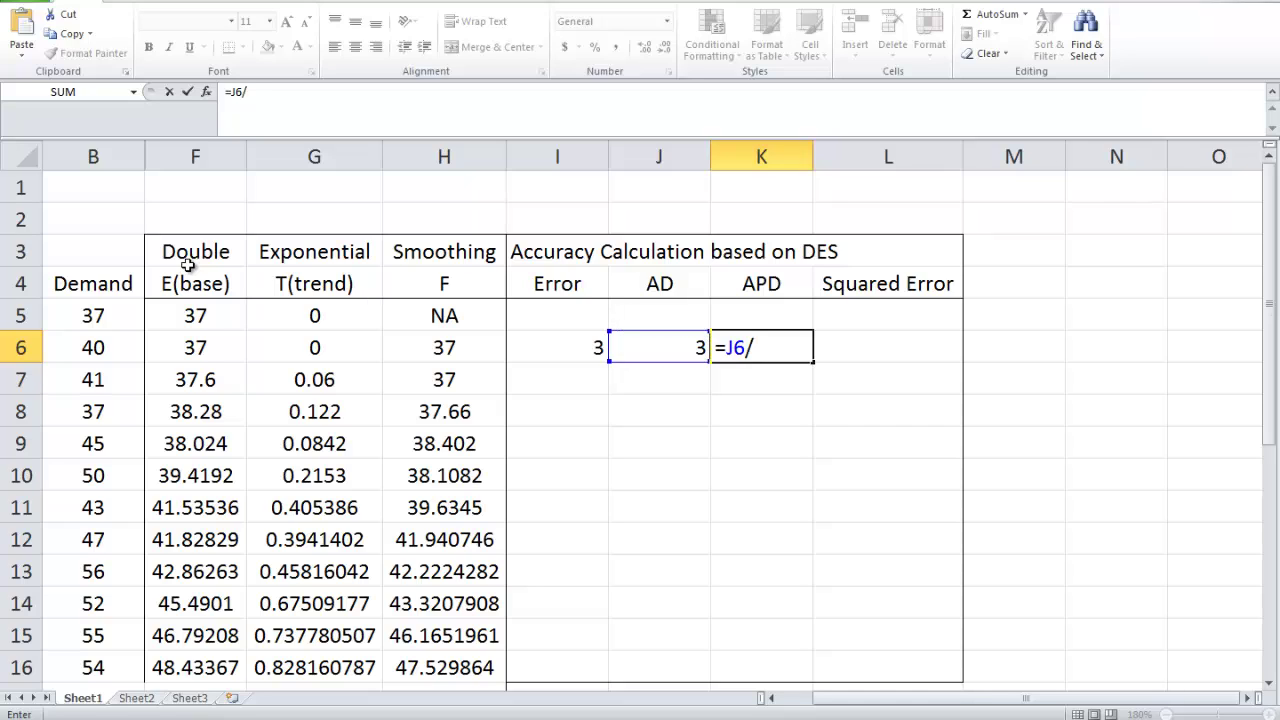
key("Left")
key("Left")
key("Left")
key("Left")
key("Left")
key("Left")
key("Return")
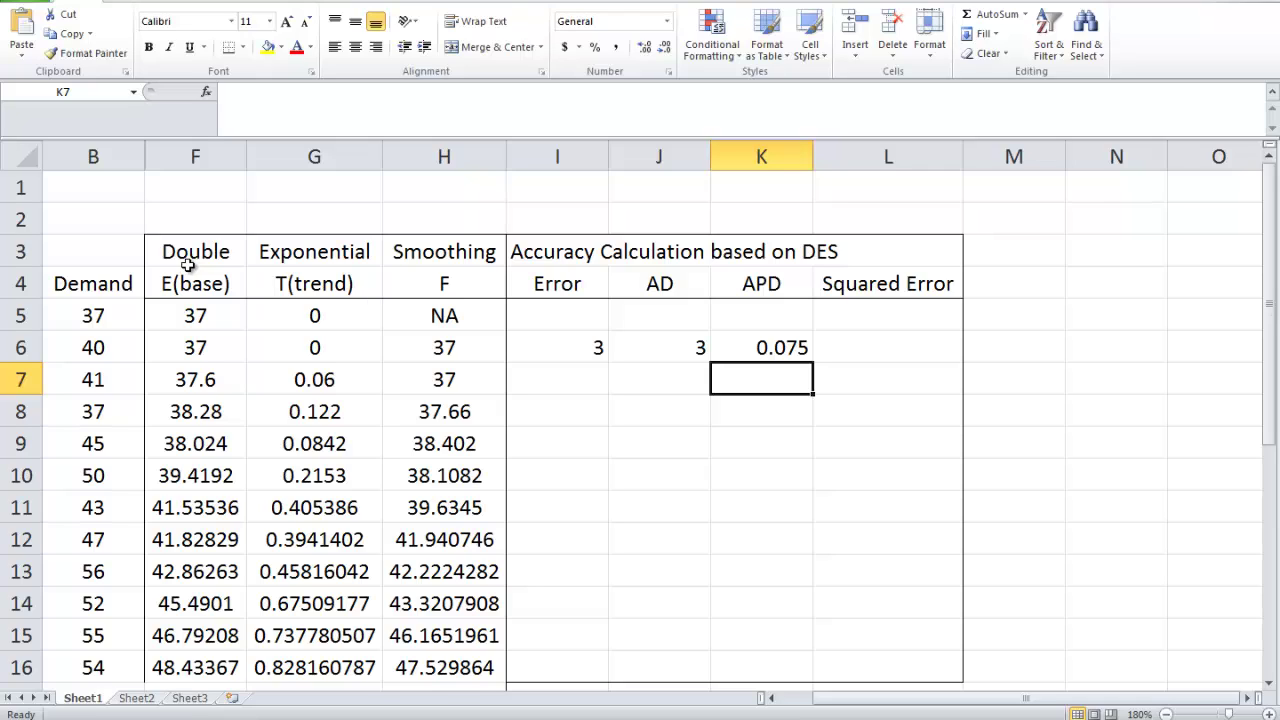
- Enter February's squared error in L6 as the error raised to the power of two, =I6^2
key("Up")
key("Right")
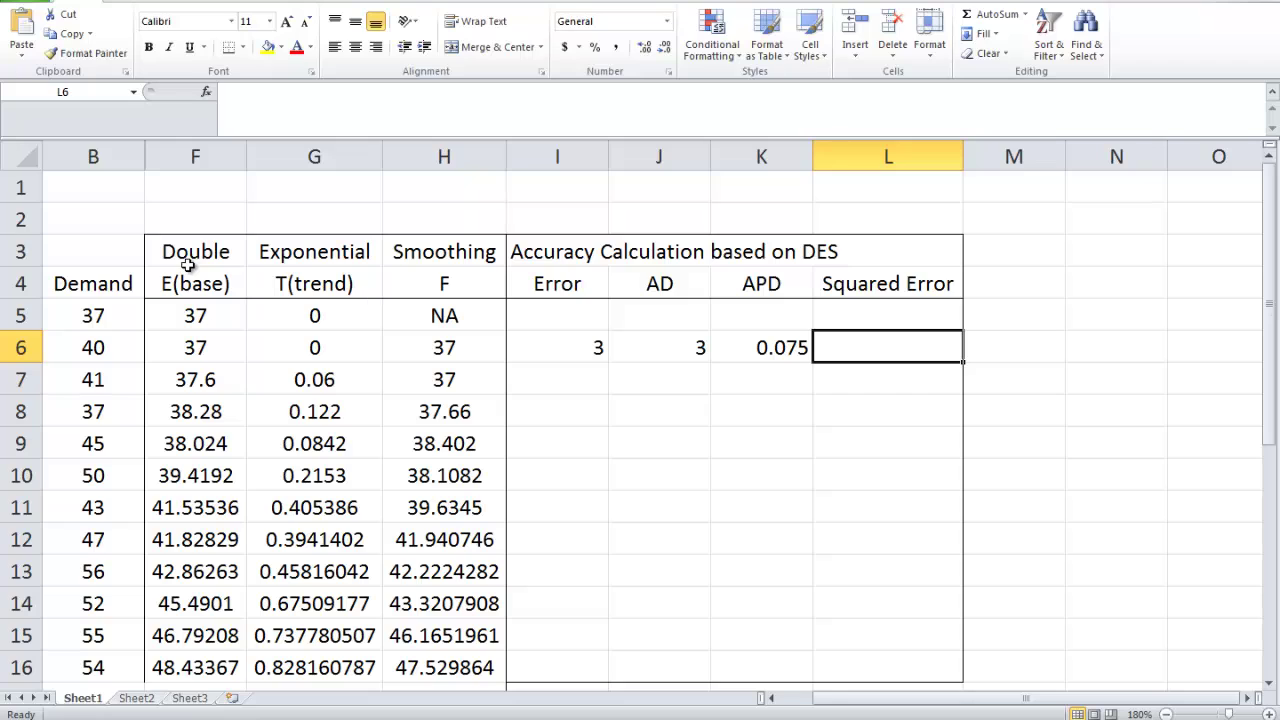
type("=")
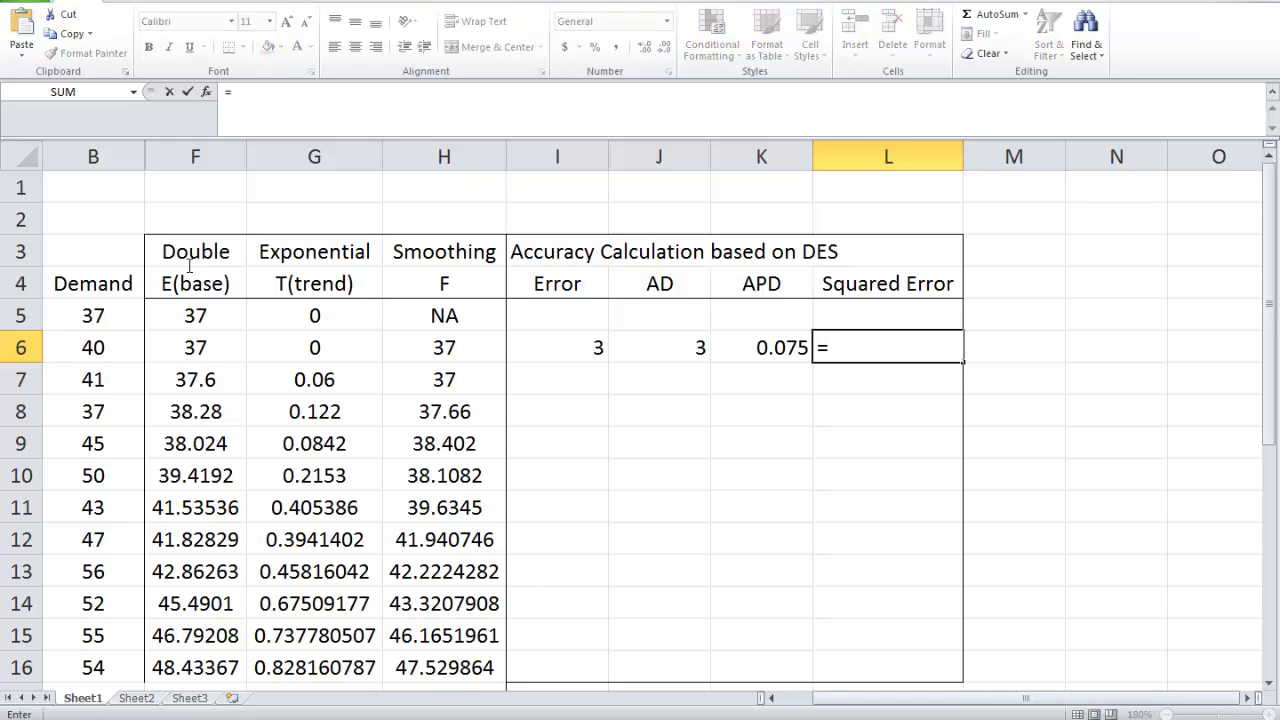
key("Left")
key("Left")
key("Left")
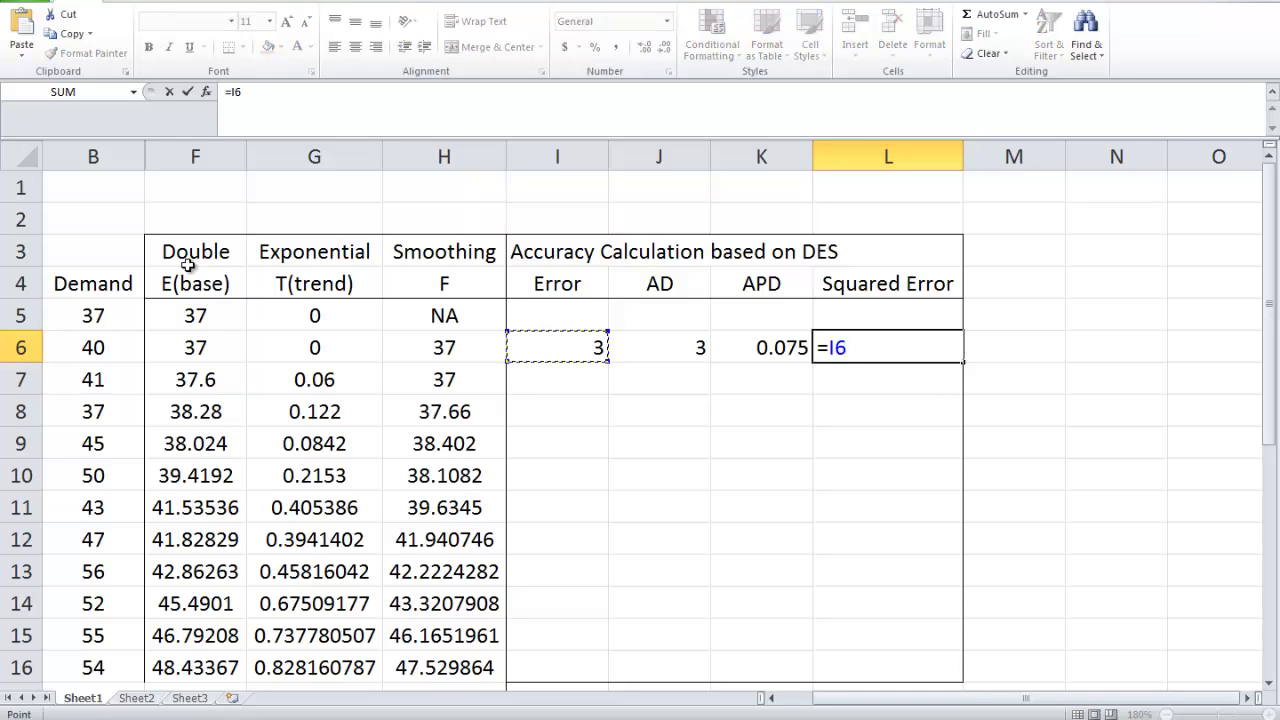
type("^2")
key("Return")
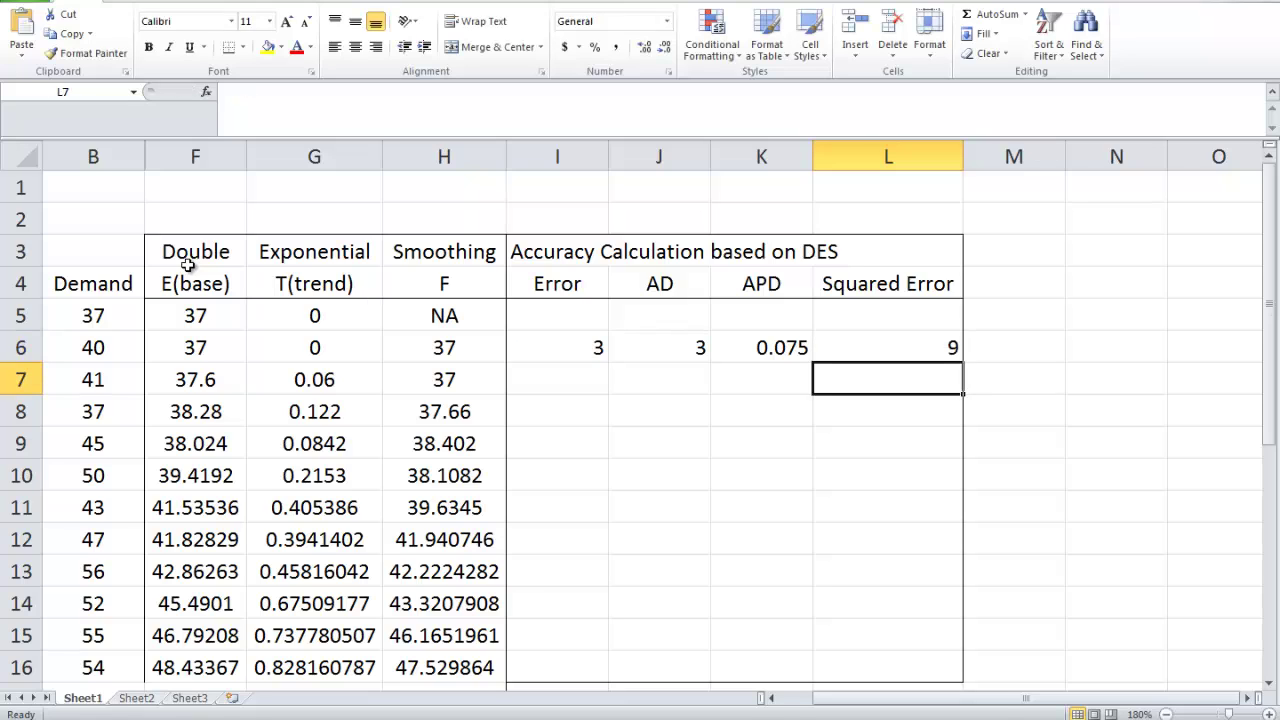
- Fill the error, AD, APD and squared error formulas in I6:L6 down through row 16
key("Up")
key("Left")
key("Left")
key("Left")
key("shift+Right")
key("shift+Right")
key("shift+Right")
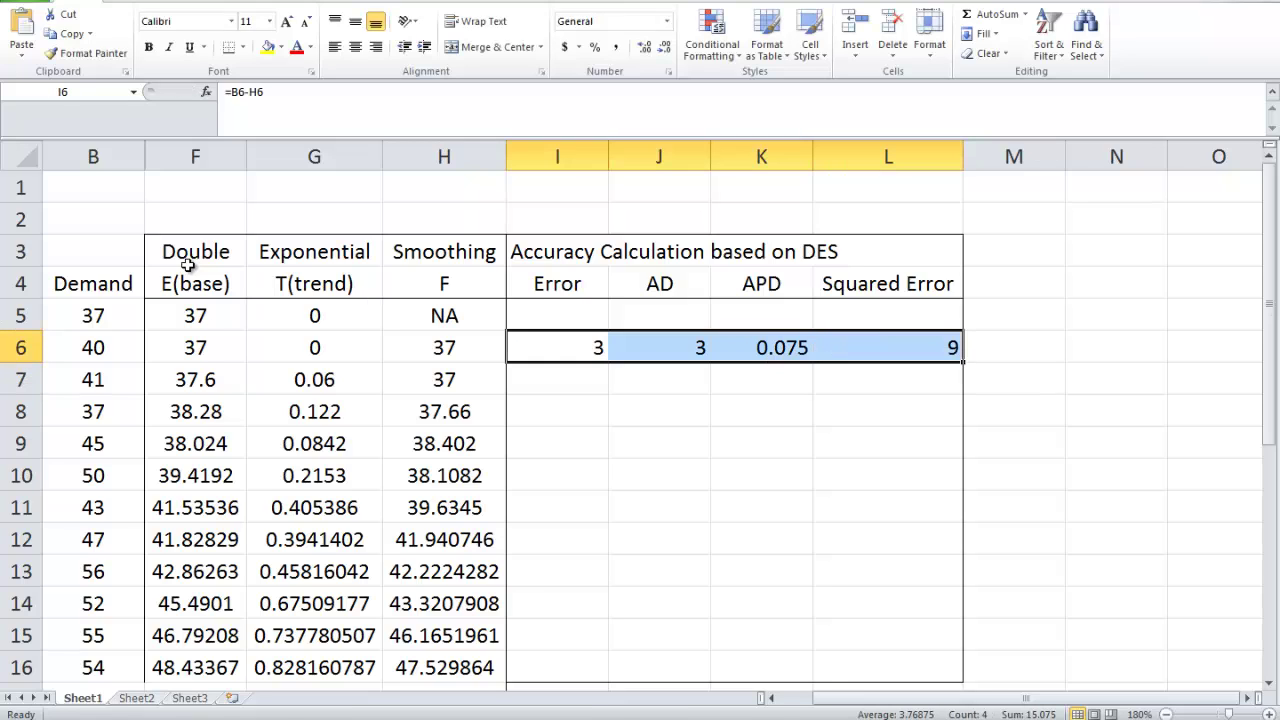
left_click_drag(963, 362, 963, 680)
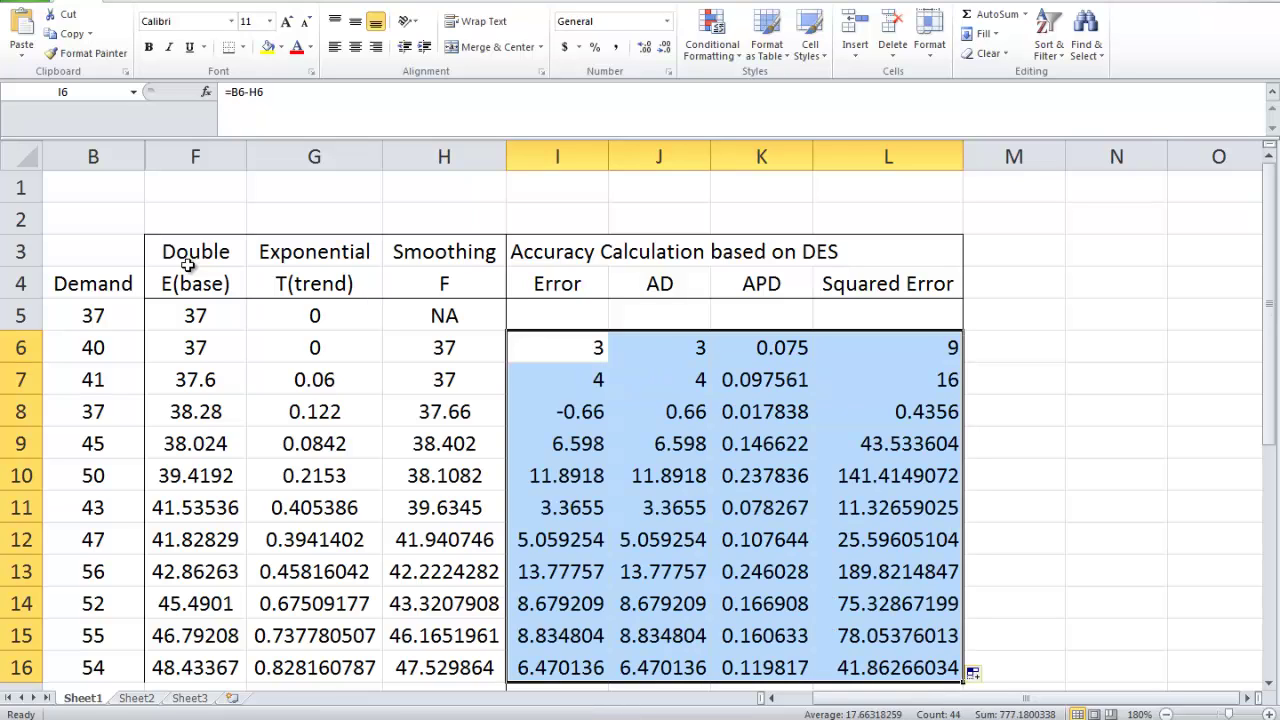
- Enter the cumulative error in I20 as the sum of all forecast errors, =SUM(I6:I16)
scroll(188, 264, "down", 1)
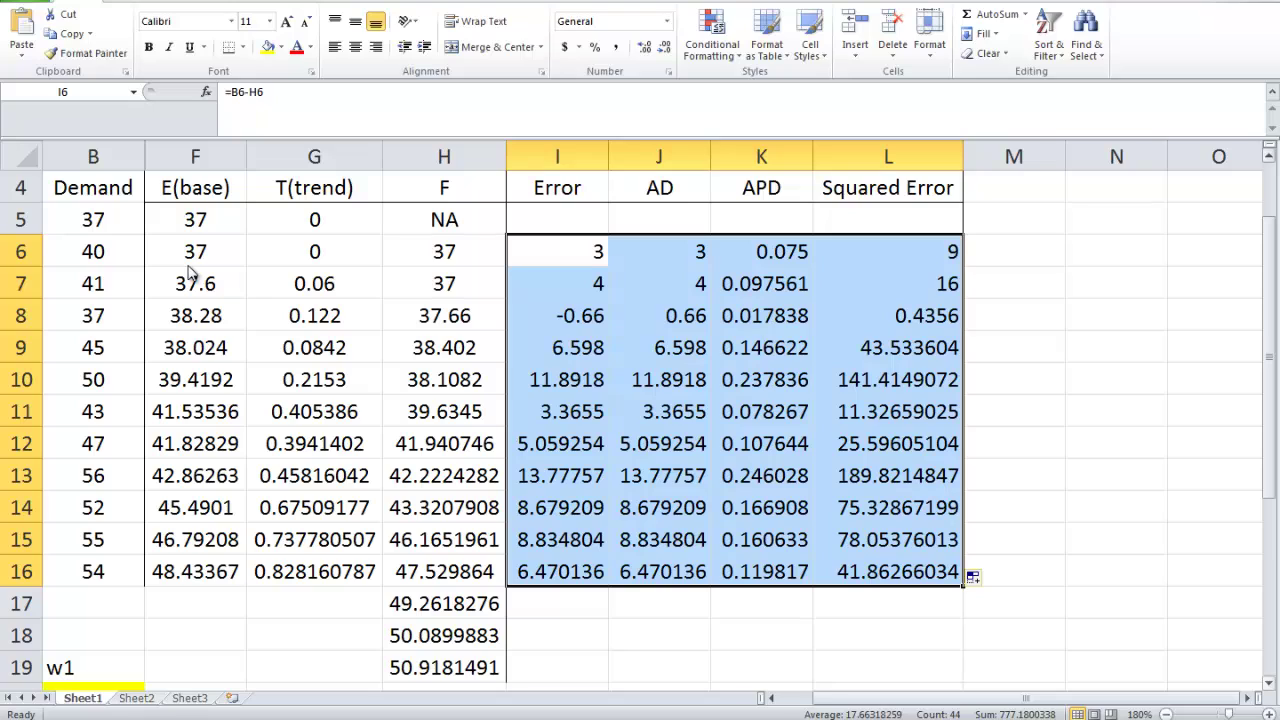
scroll(192, 272, "down", 1)
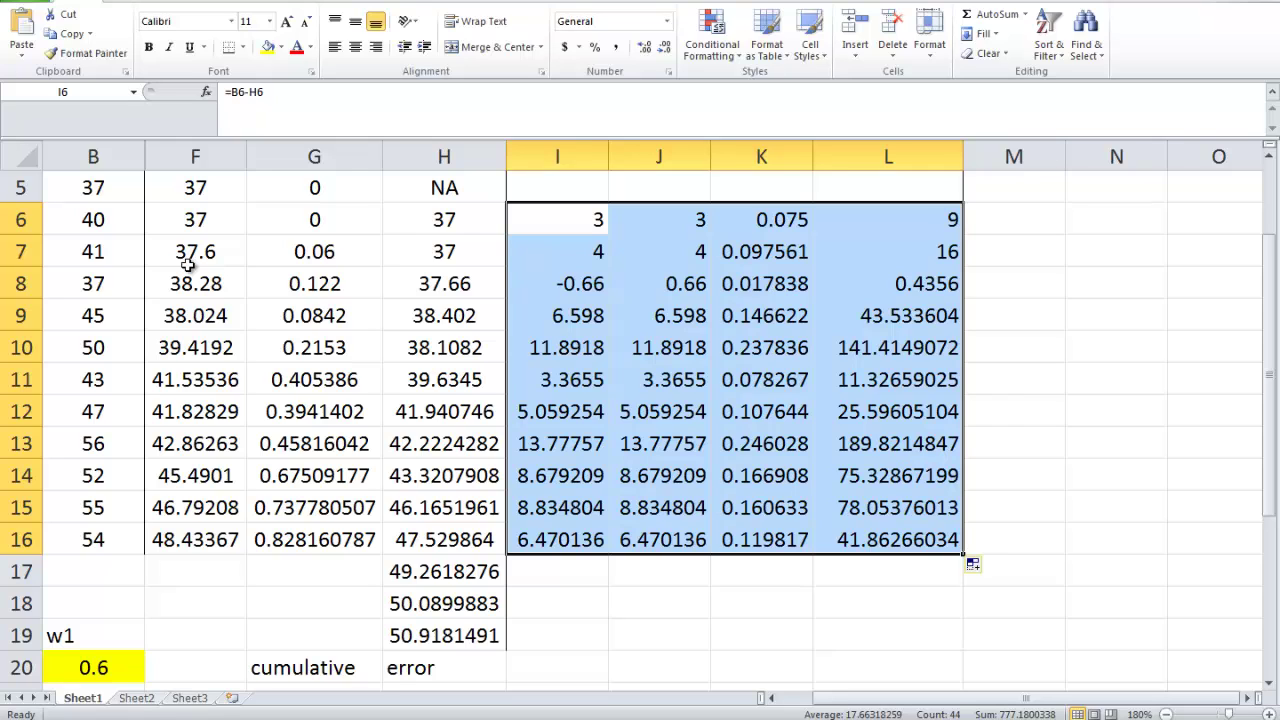
key("ctrl+Down")
key("Down")
key("Down")
key("Down")
key("Down")
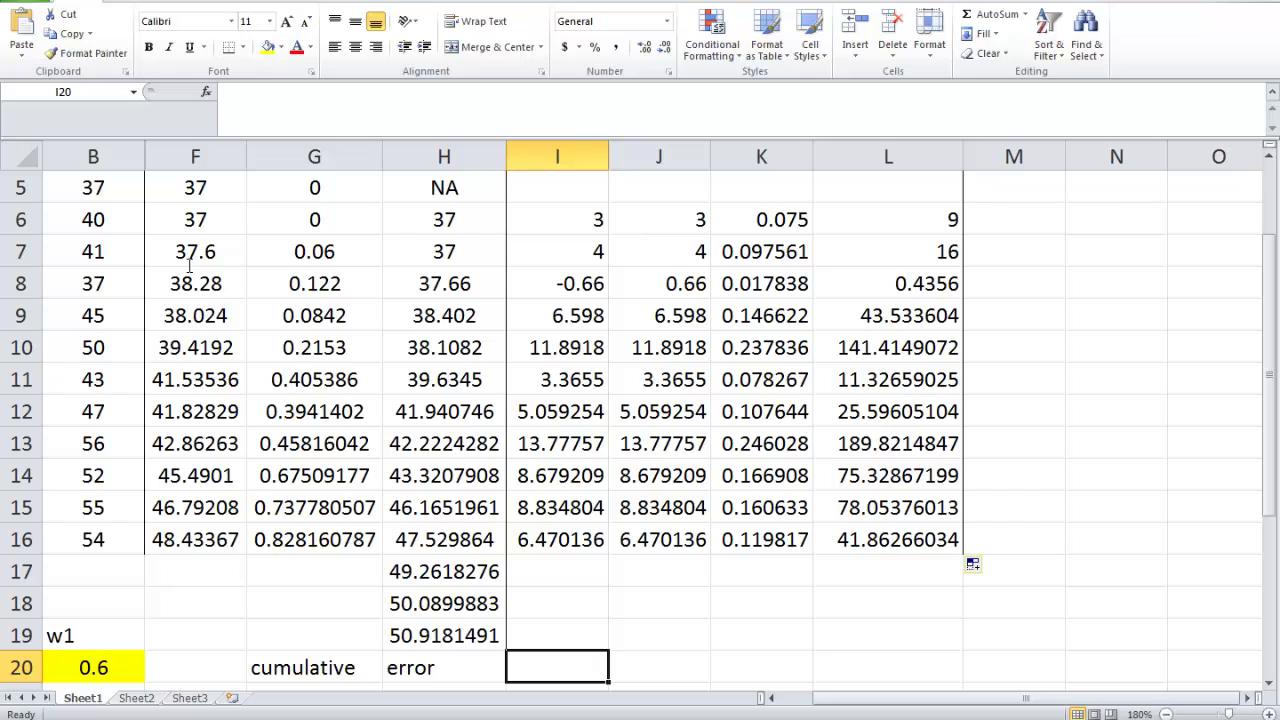
type("=sum")
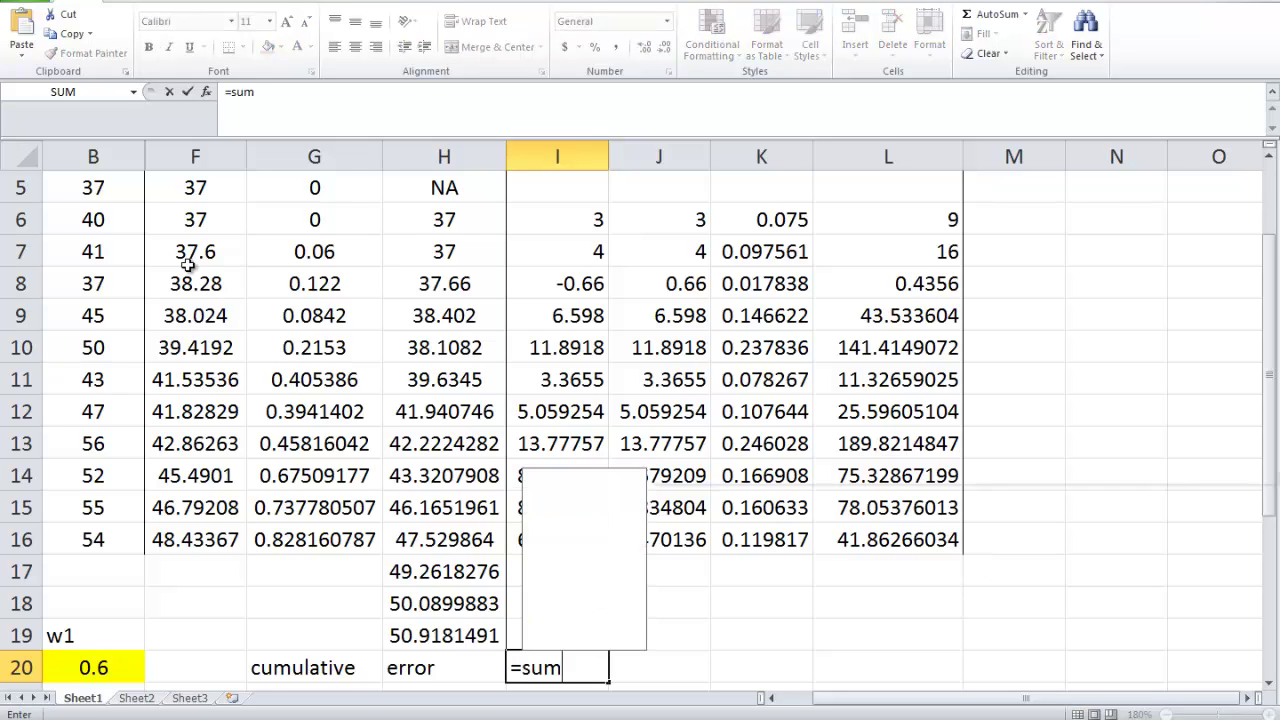
type("(")
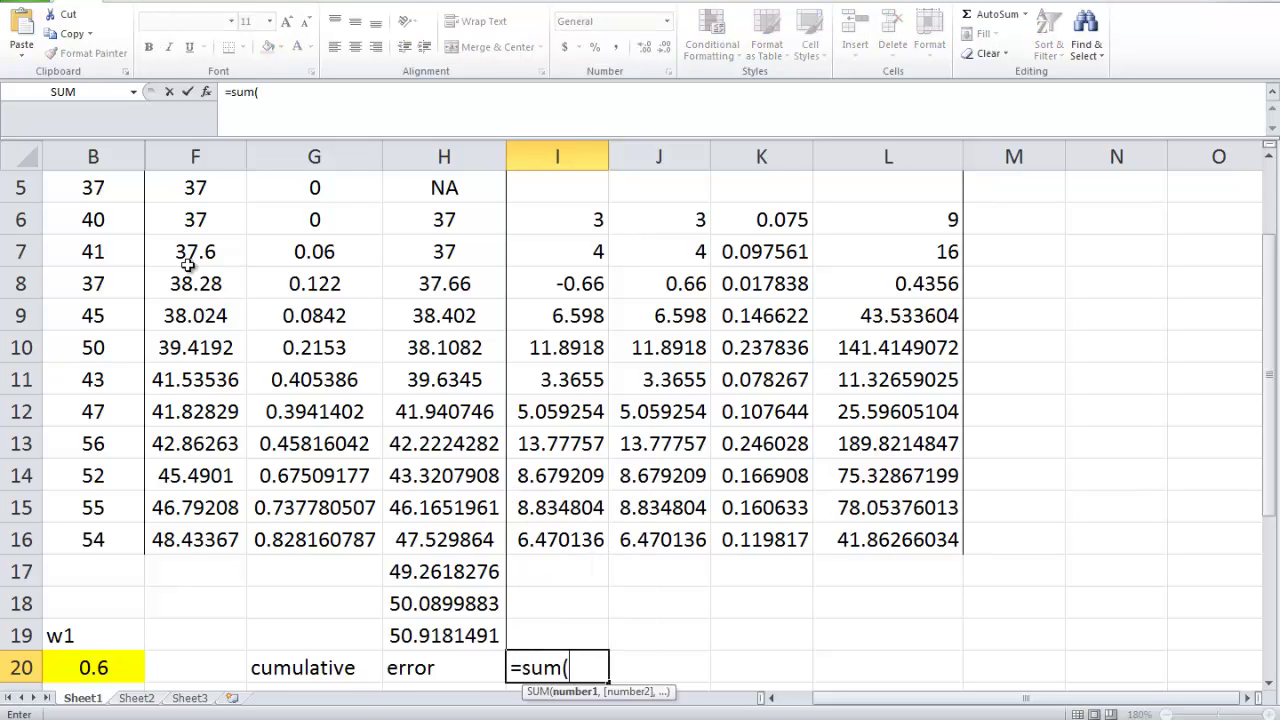
left_click_drag(557, 219, 557, 539)
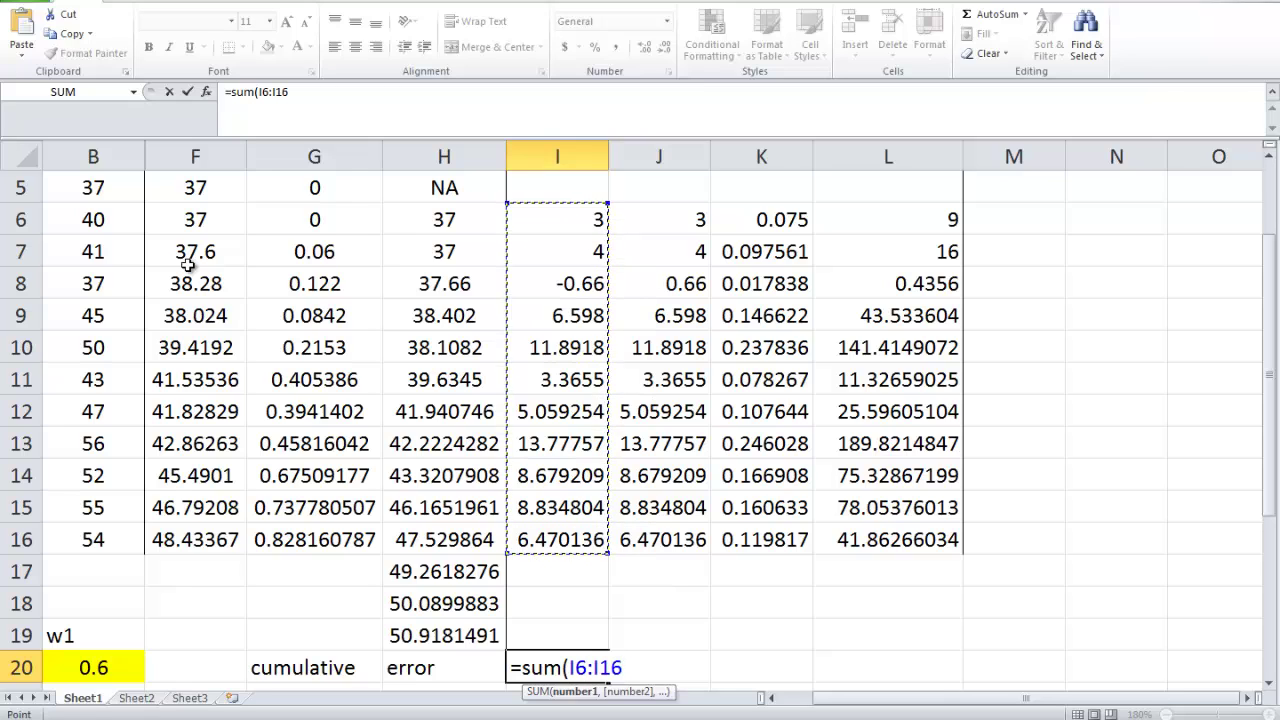
key("Return")
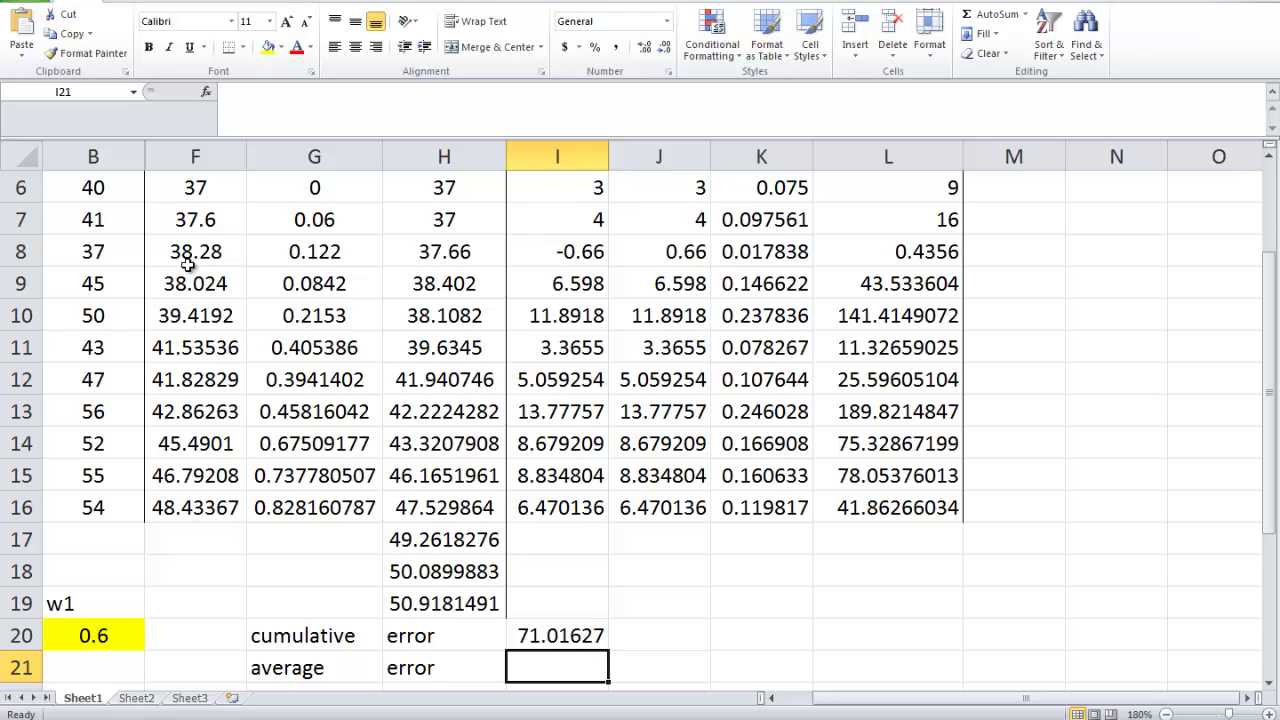
- Enter the average error in I21 as the cumulative error divided by 11, =I20/11
type("=")
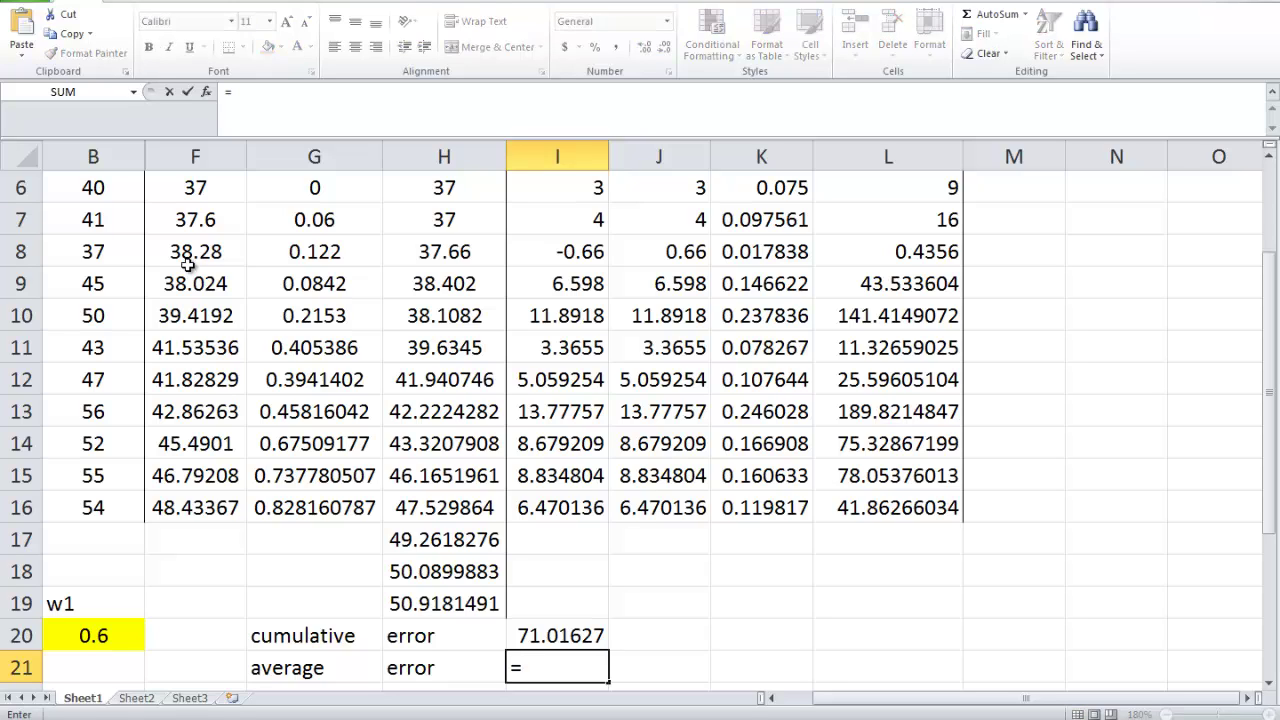
key("Up")
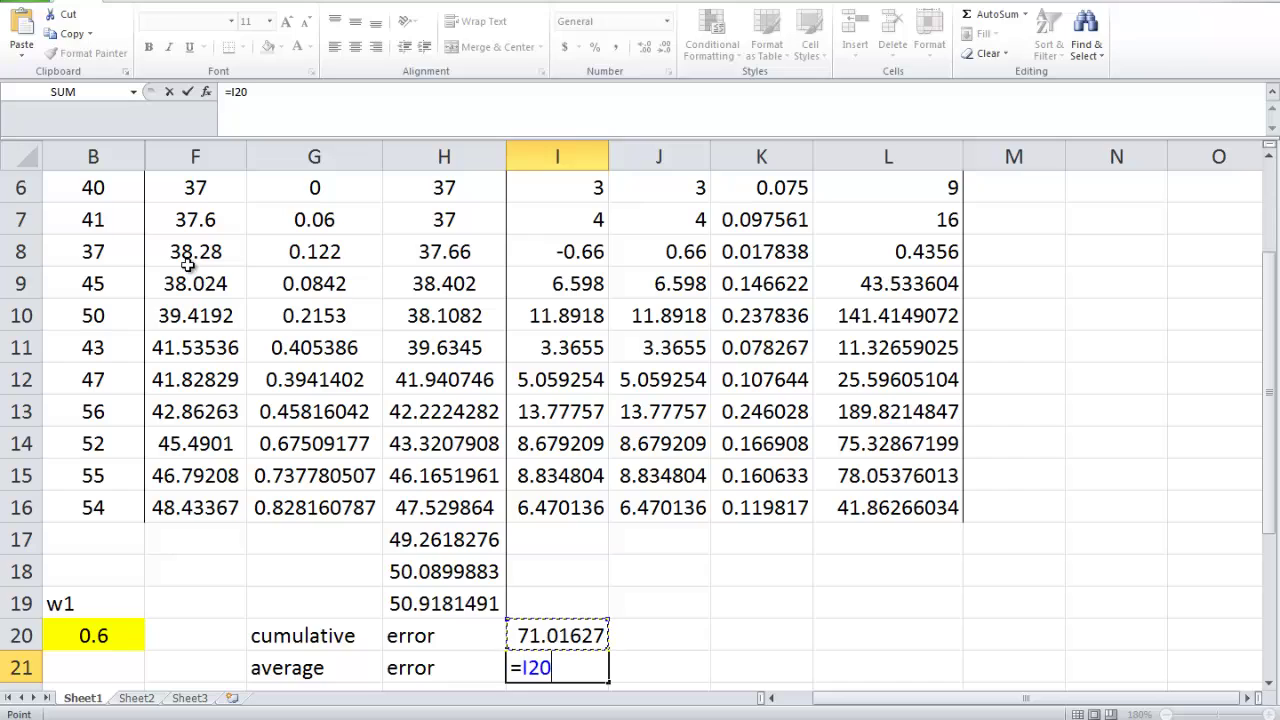
type("/")
type("11")
key("Return")
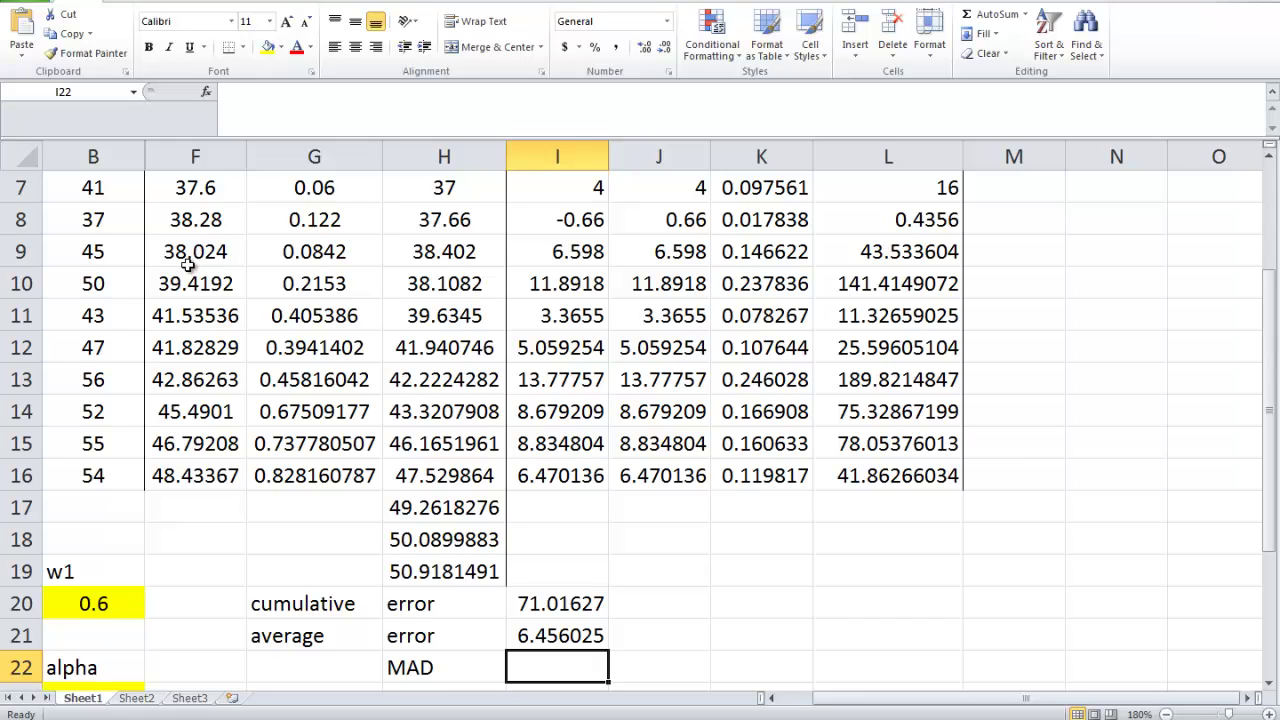
- Enter the MAD in I22 as the sum of the absolute deviations divided by 11, =SUM(J6:J16)/11
type("=s")
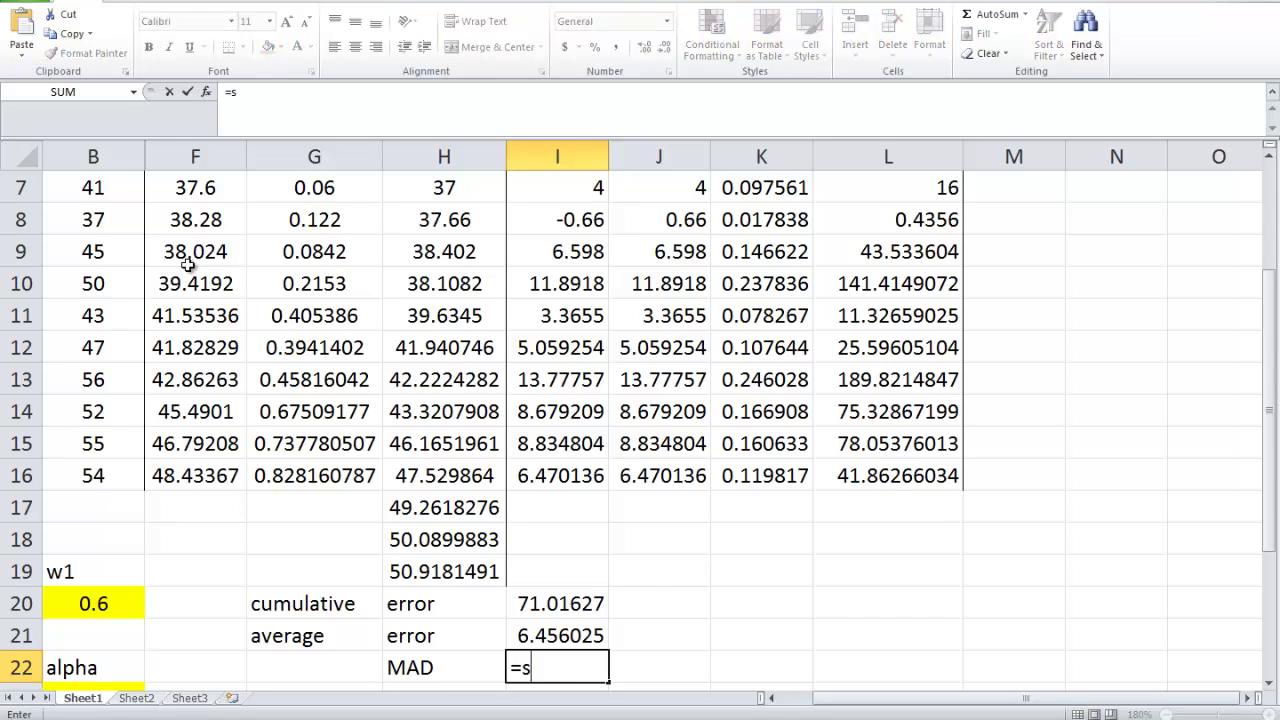
type("um(")
scroll(187, 265, "up", 2)
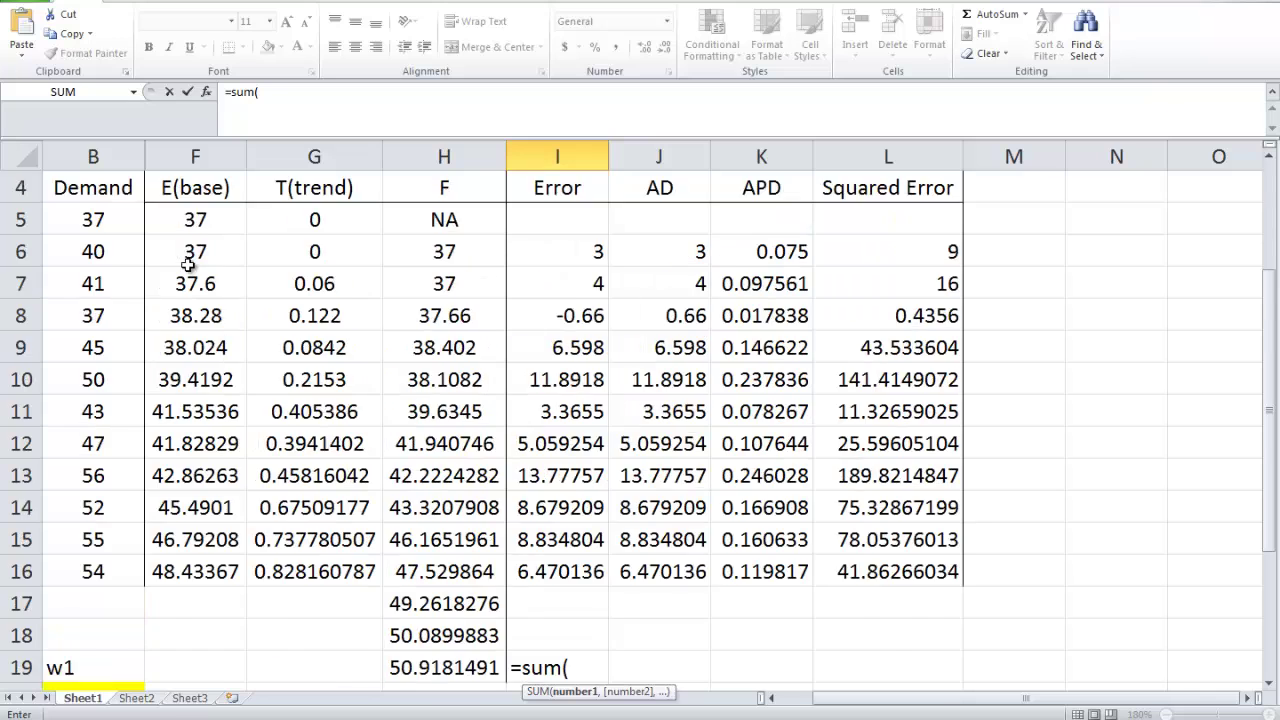
left_click_drag(659, 347, 690, 571)
scroll(187, 265, "down", 2)
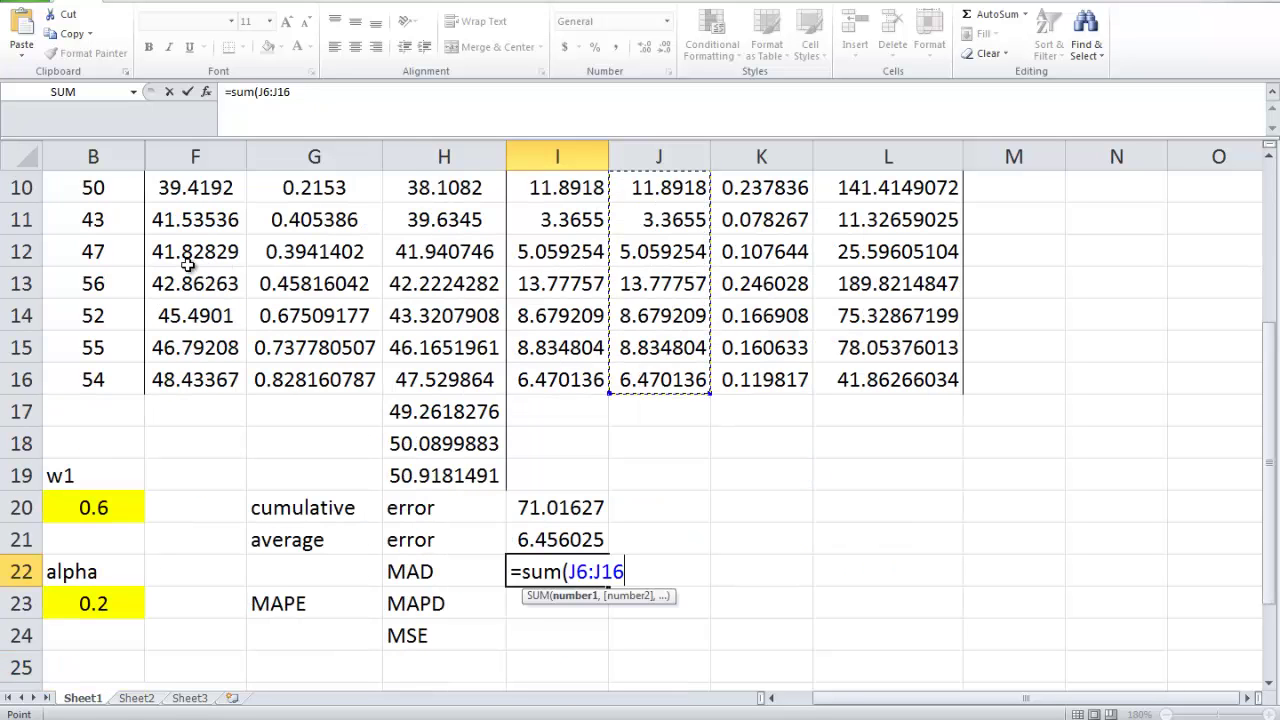
type(")/")
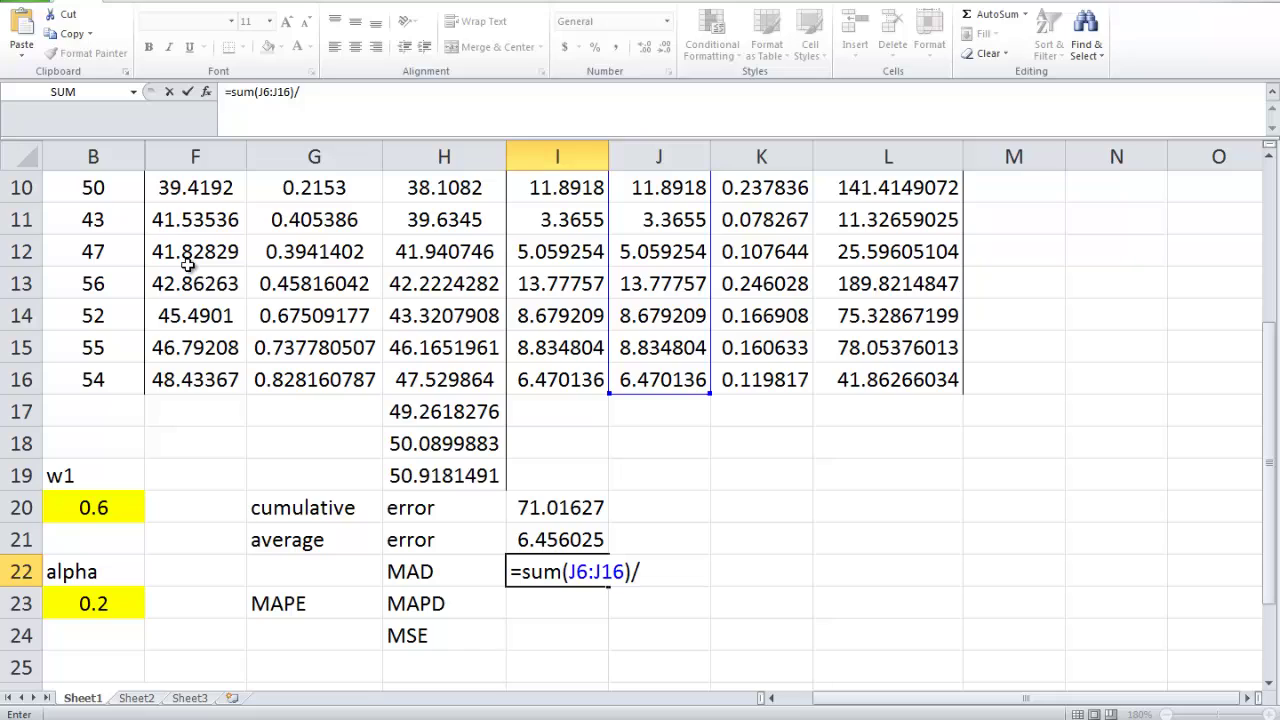
type("11")
key("Return")
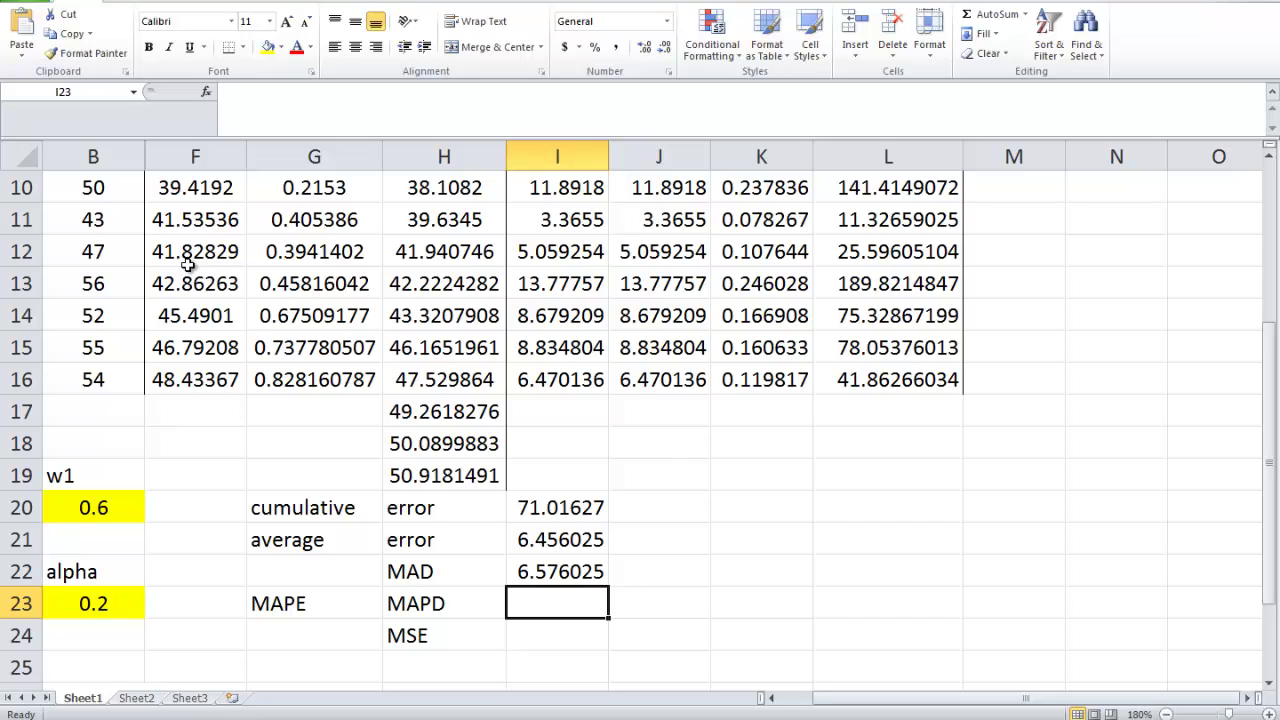
- Enter the MAPD in I23 as the sum of the absolute percentage deviations divided by 11, =SUM(K6:K16)/11
type("=s")
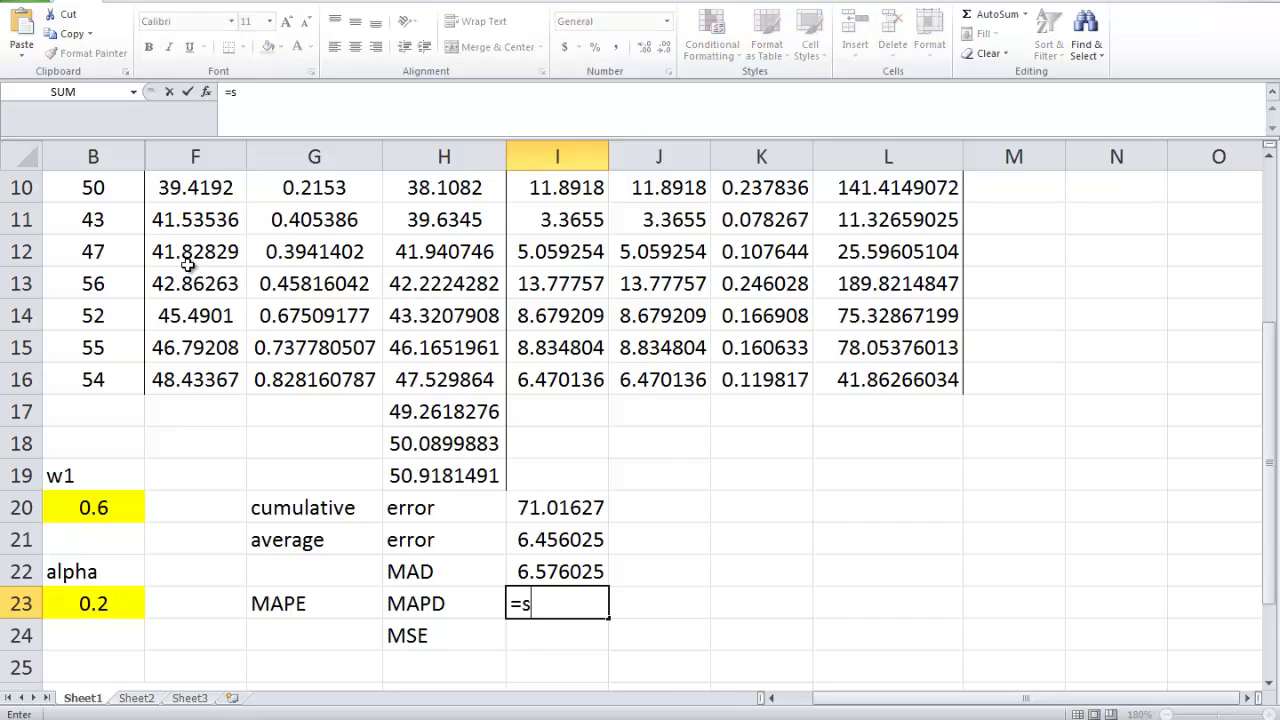
type("um(")
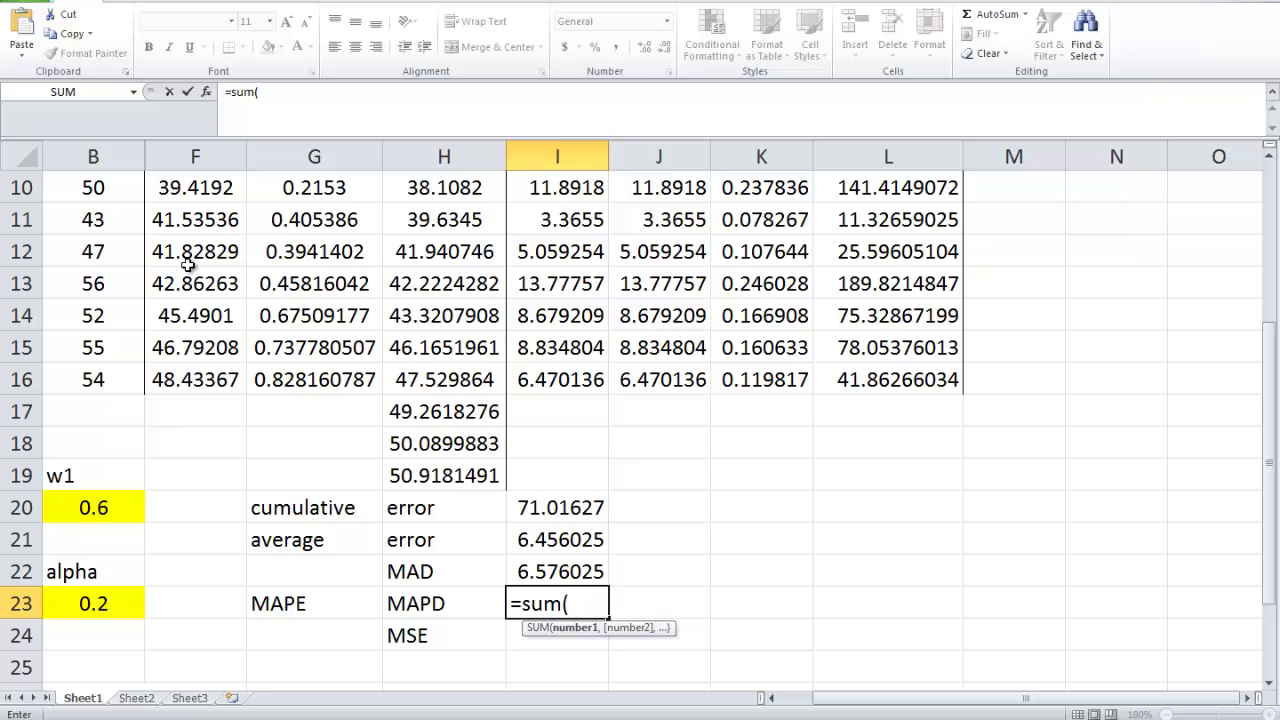
scroll(187, 264, "up", 3)
left_click_drag(761, 347, 761, 635)
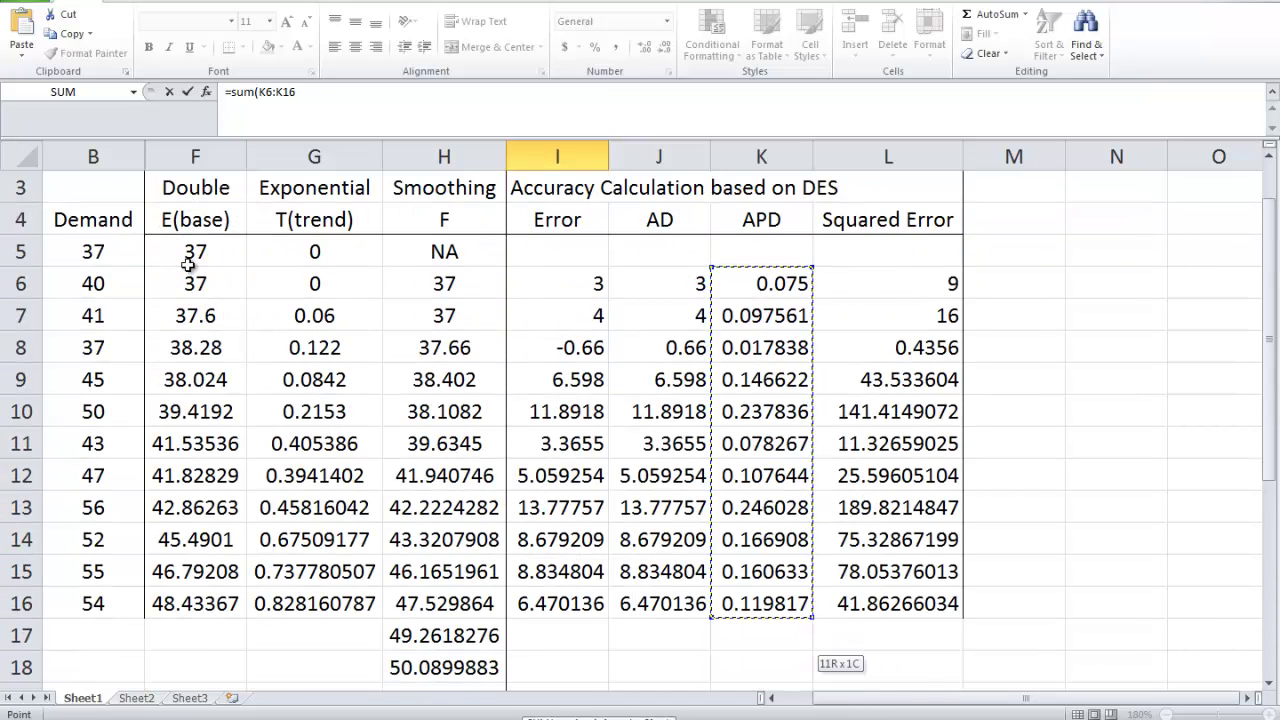
type(")")
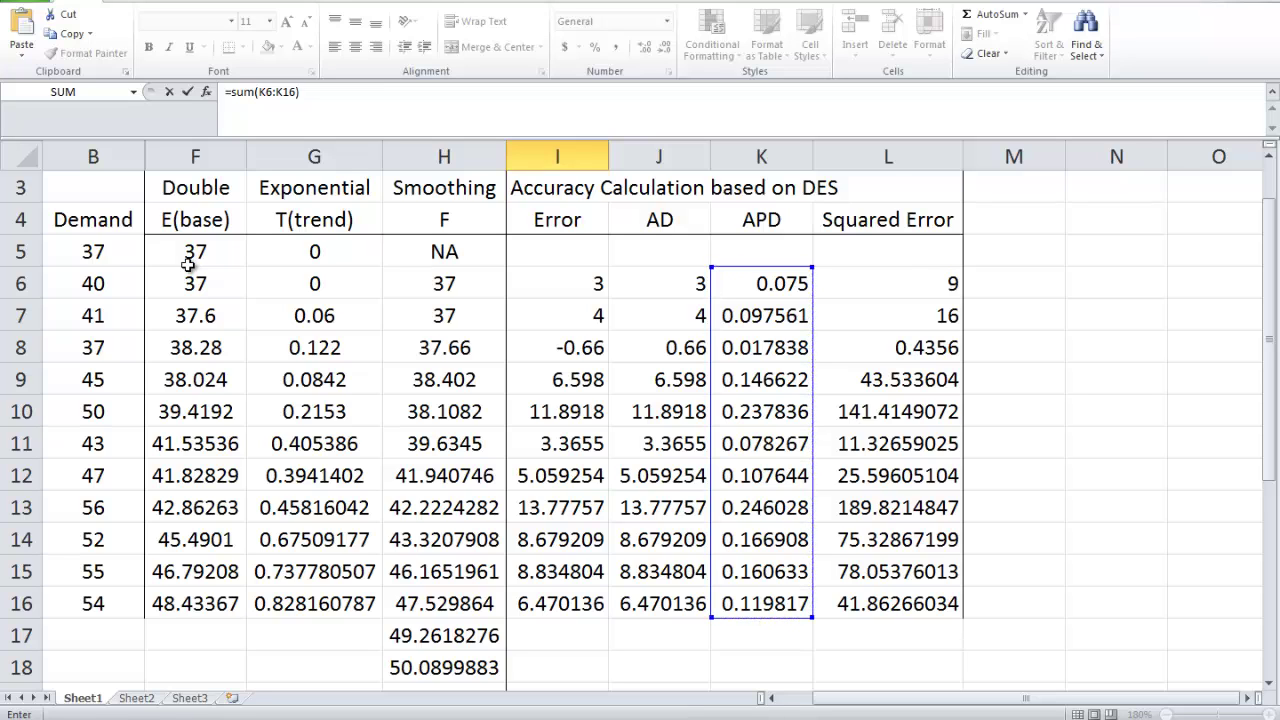
type("/")
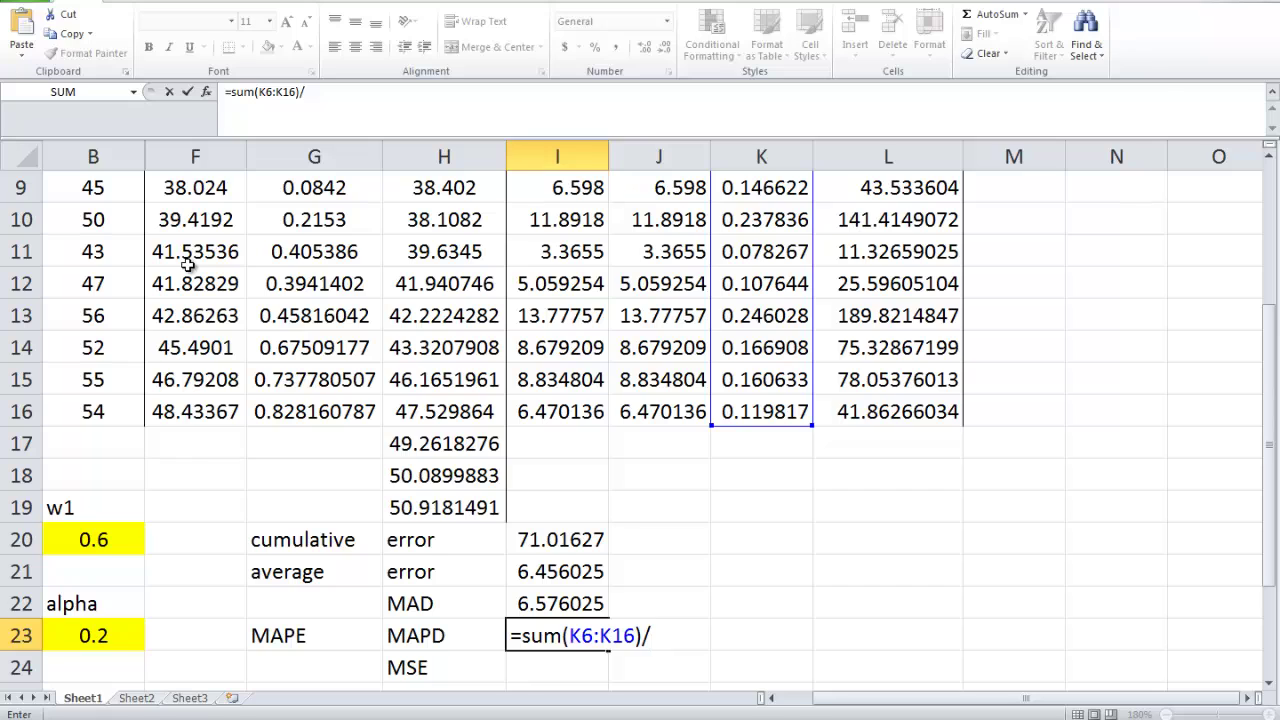
type("11")
key("Return")
- Enter the MSE in I24 as the sum of the squared errors divided by 11, =SUM(L6:L16)/11
scroll(188, 263, "down", 1)
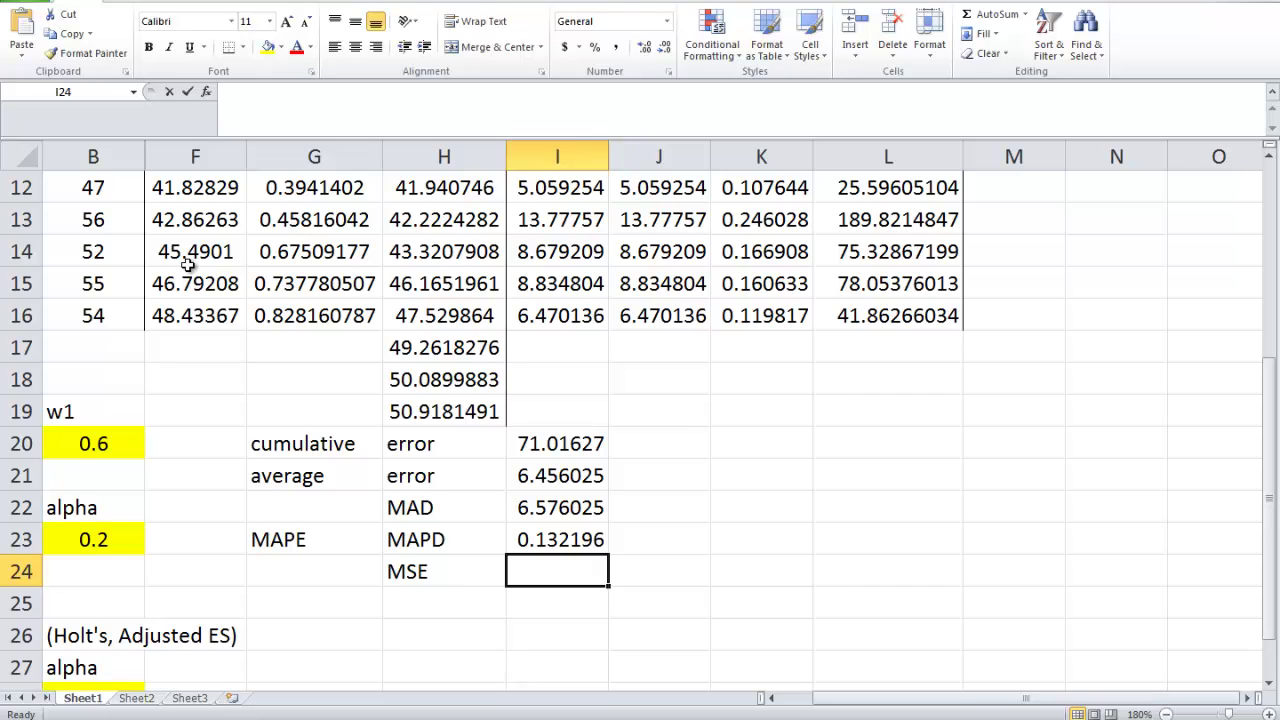
type("=sum(")
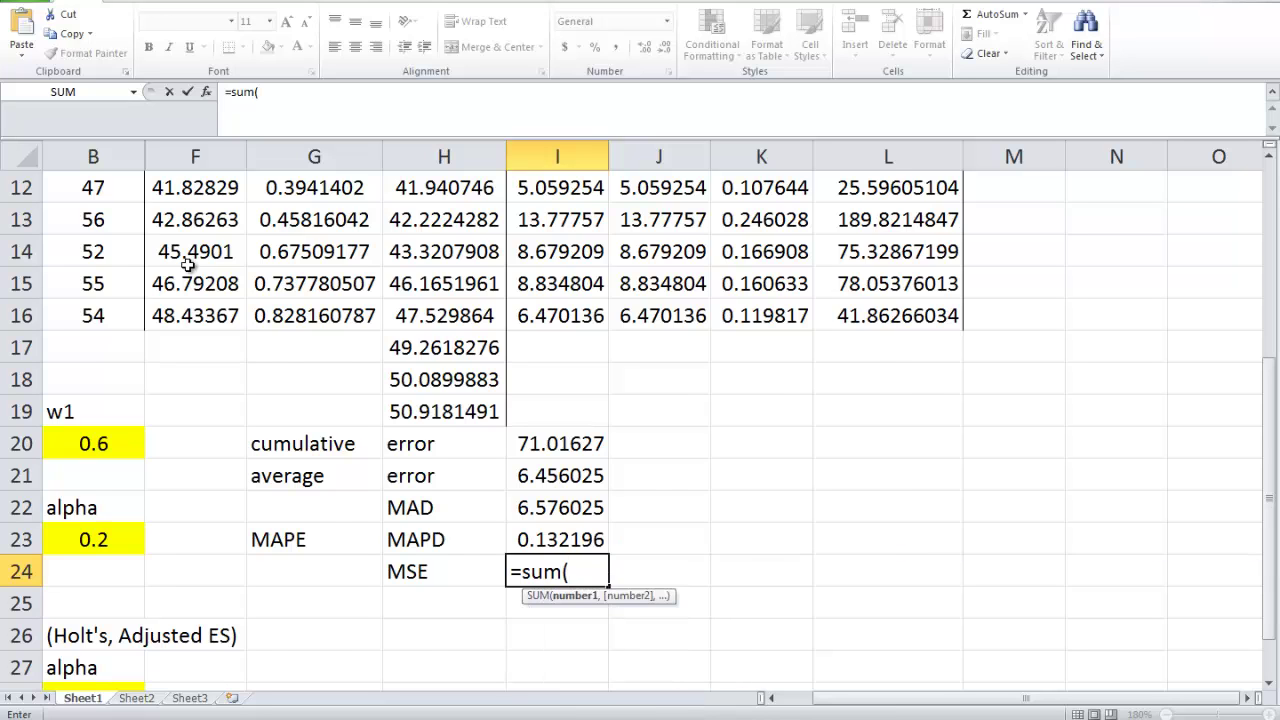
scroll(188, 263, "up", 2)
scroll(188, 263, "up", 2)
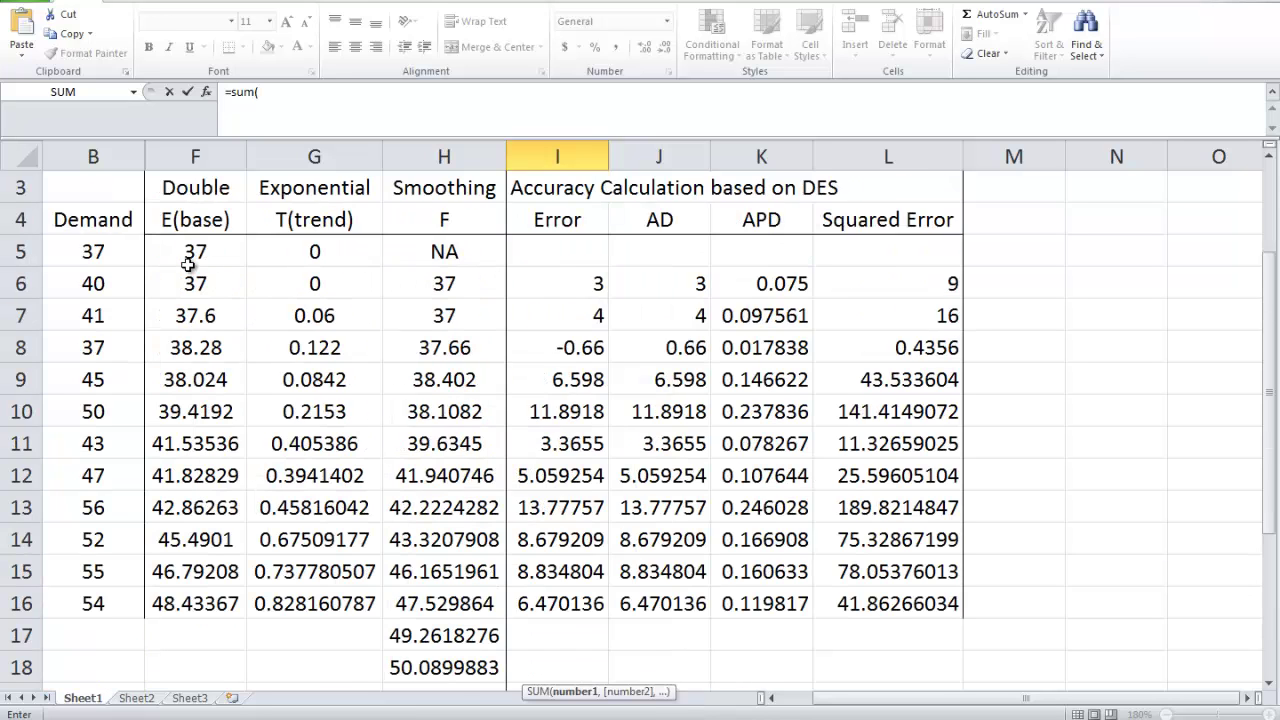
left_click_drag(888, 347, 888, 379)
key("shift+Down")
key("shift+Down")
key("shift+Down")
key("shift+Down")
key("shift+Down")
key("shift+Down")
key("shift+Down")
key("shift+Down")
key("shift+Down")
key("shift+Down")
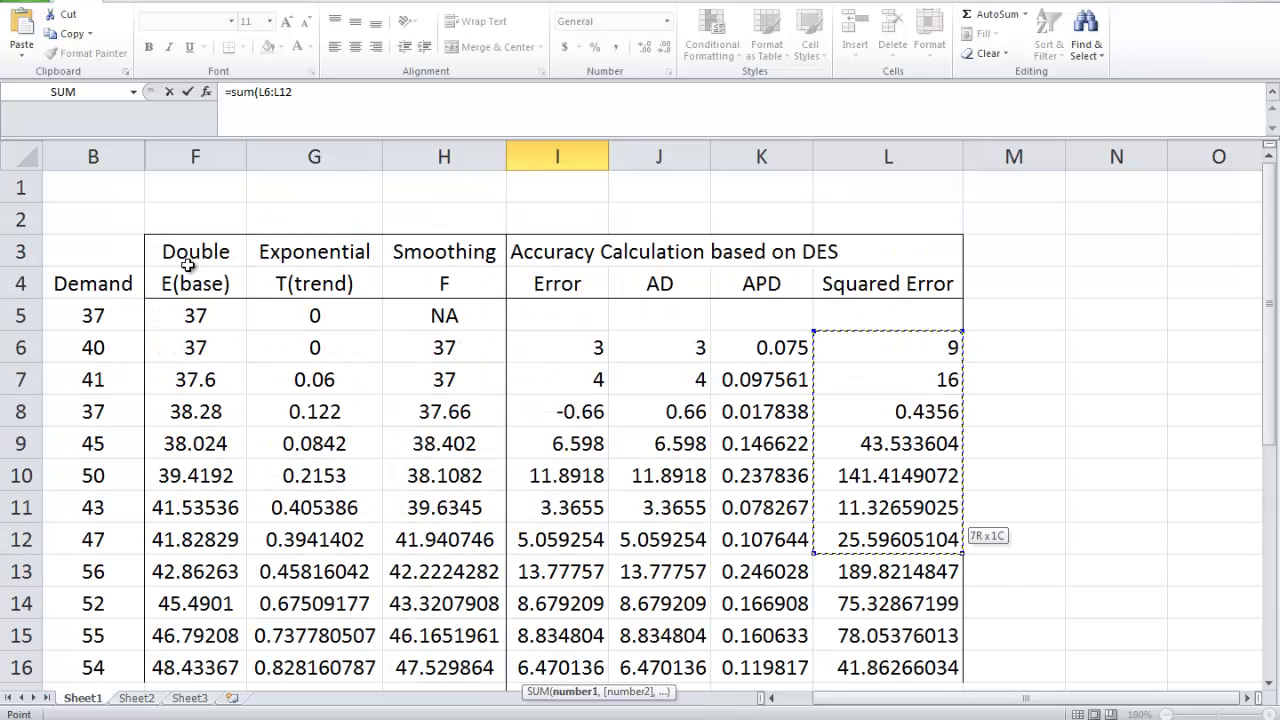
scroll(190, 272, "down", 1)
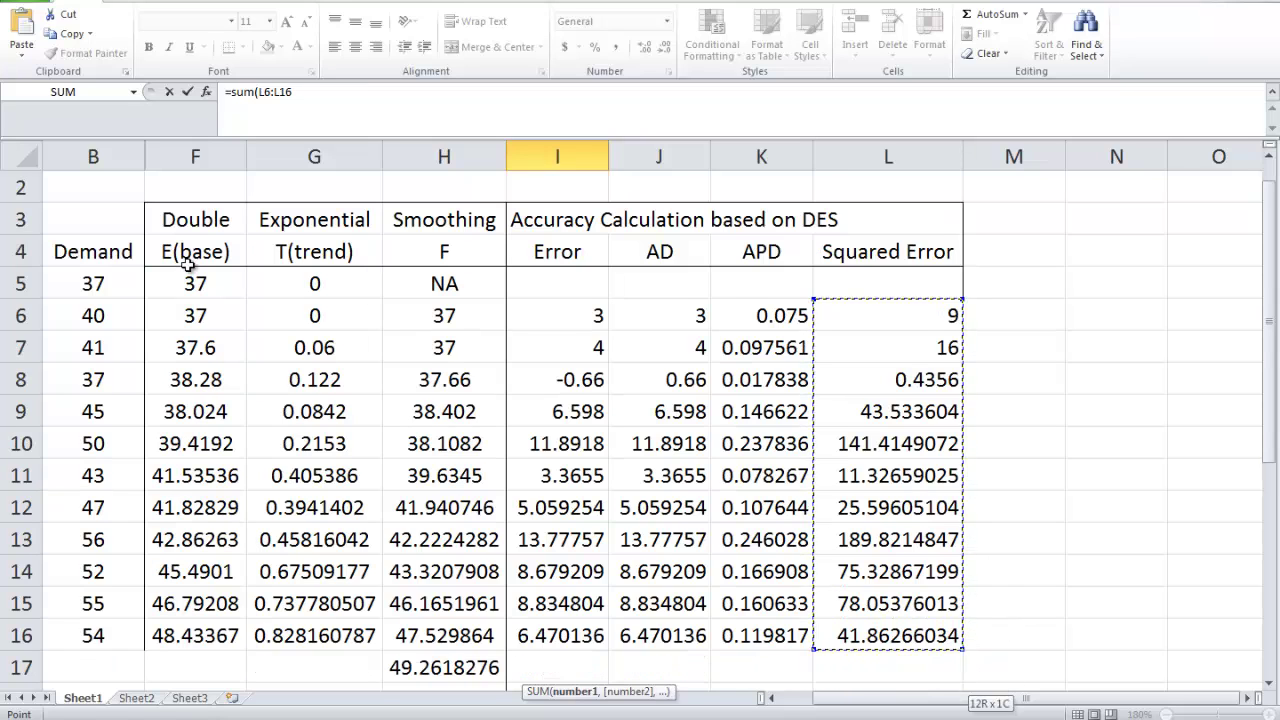
key("shift+Up")
scroll(188, 263, "down", 3)
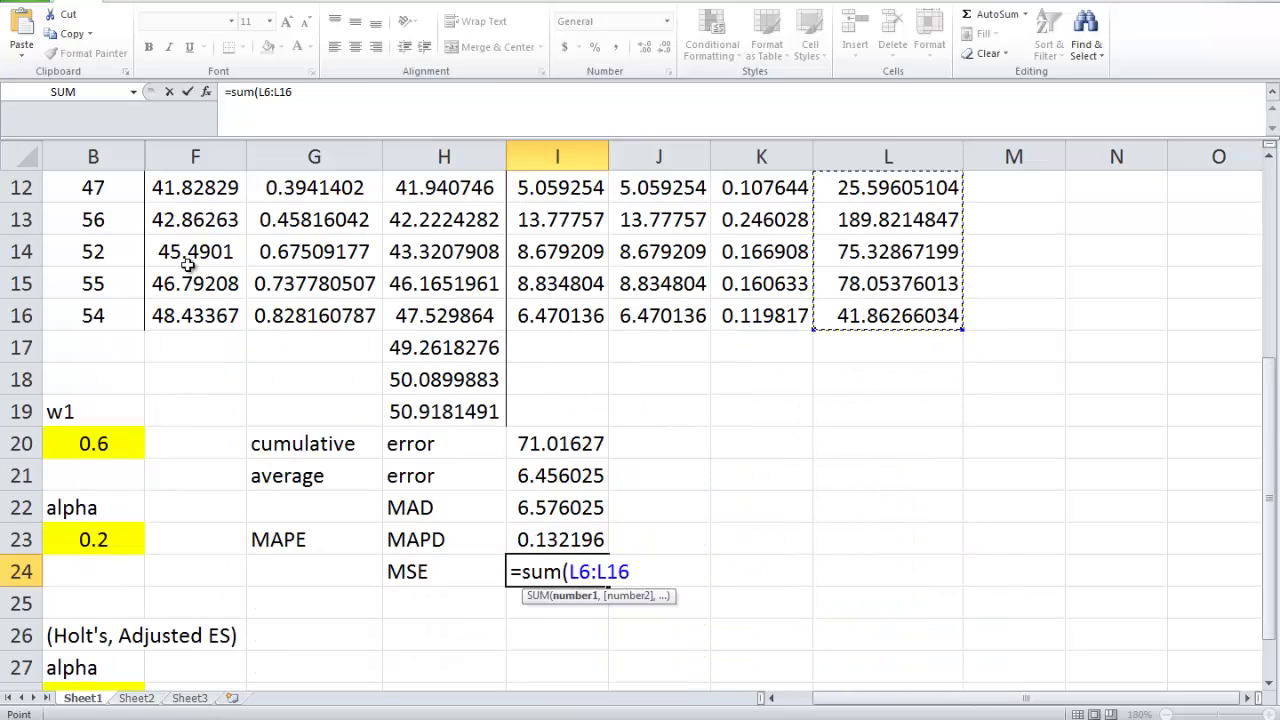
type(")/")
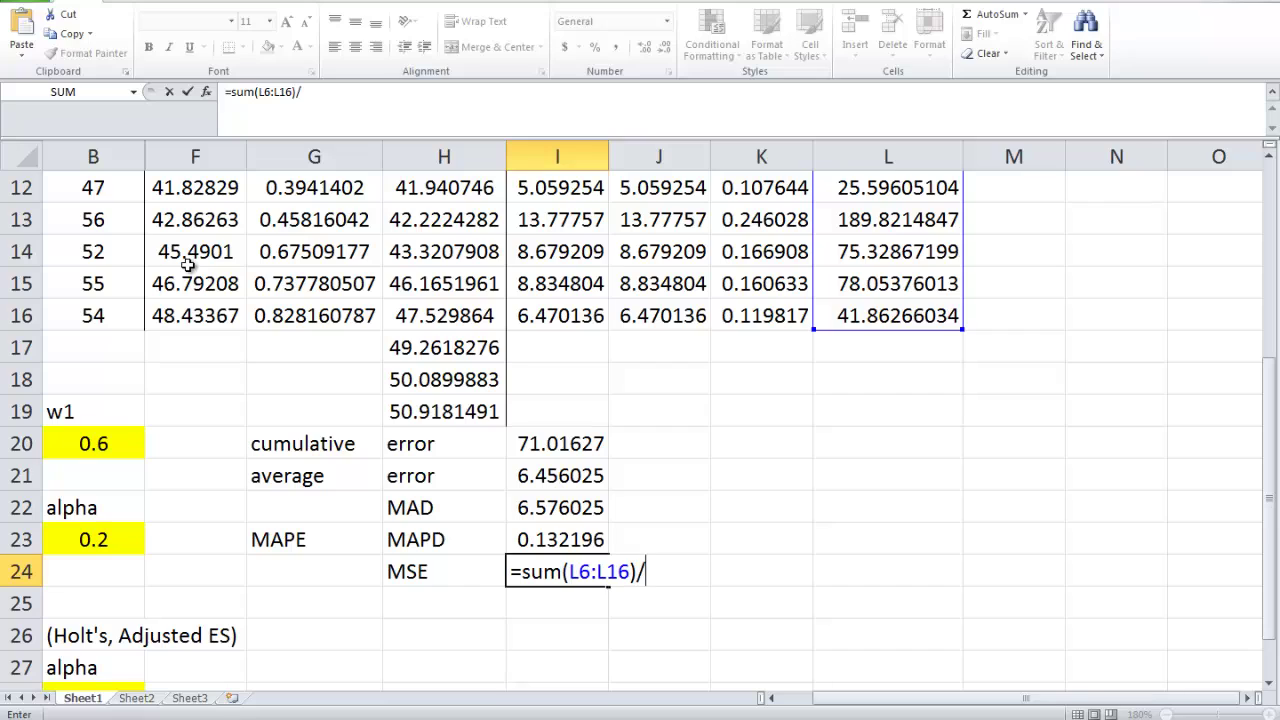
type("11")
key("Return")
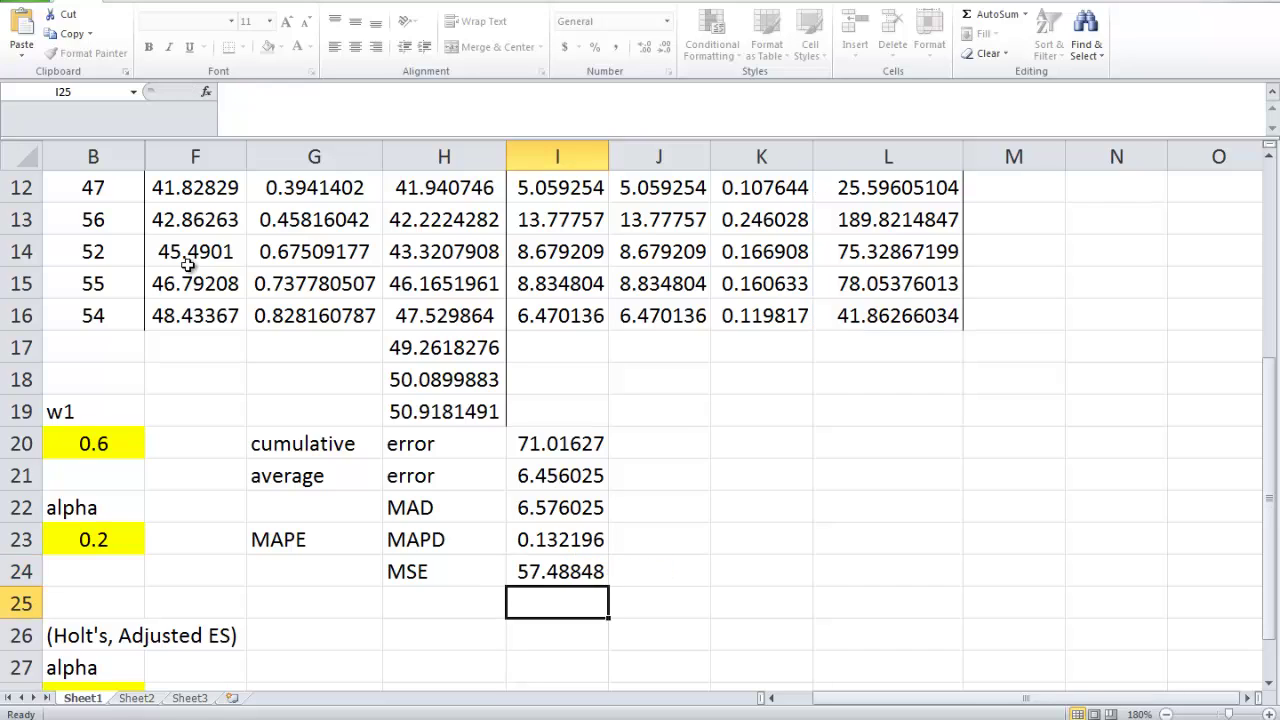